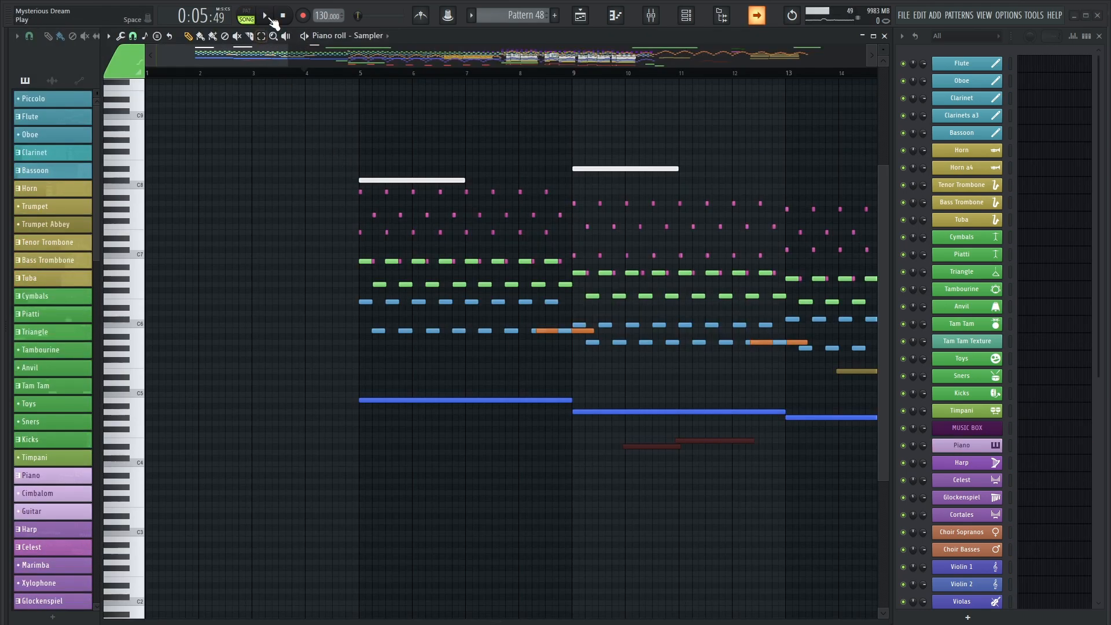
# Step: Open the Celest pattern in the piano roll and play back its notes
pyautogui.click(268, 17)
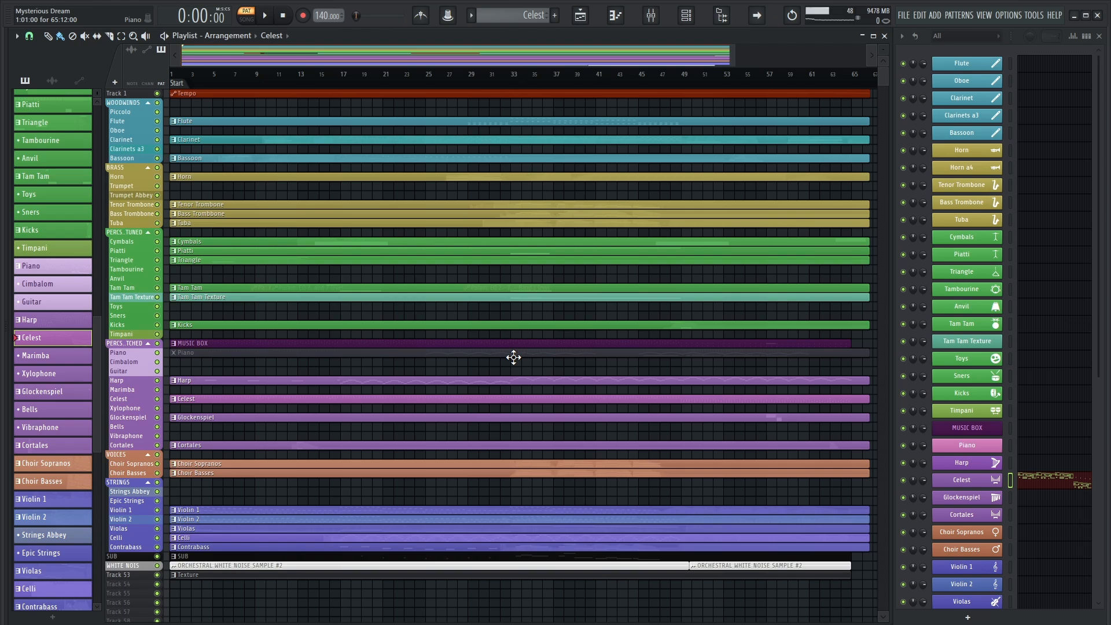
pyautogui.doubleClick(198, 398)
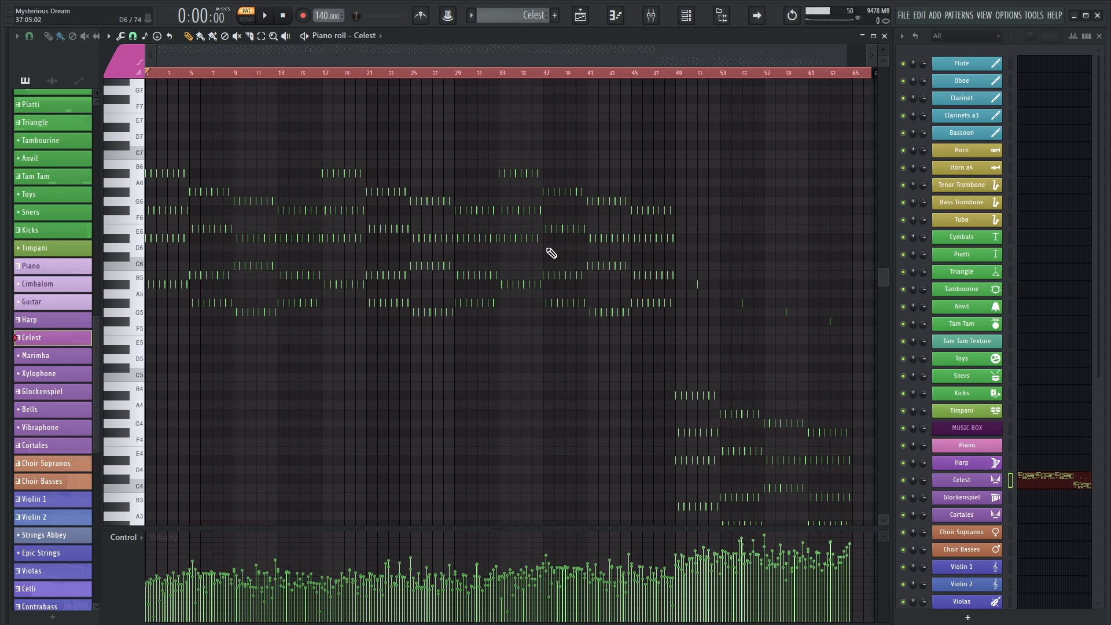
pyautogui.press('space')
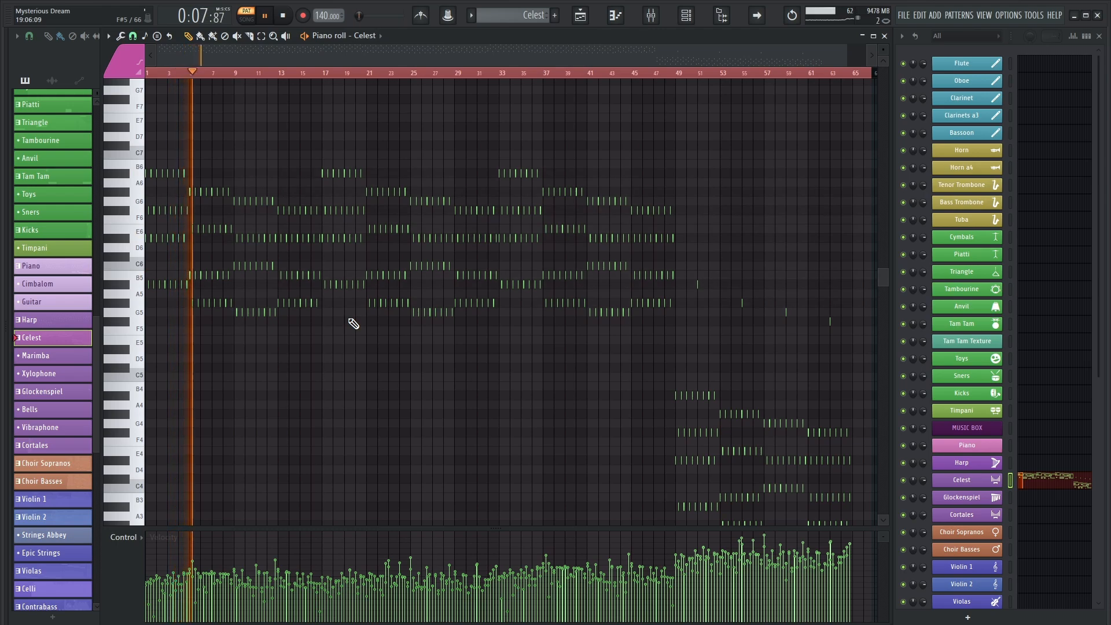
pyautogui.press('space')
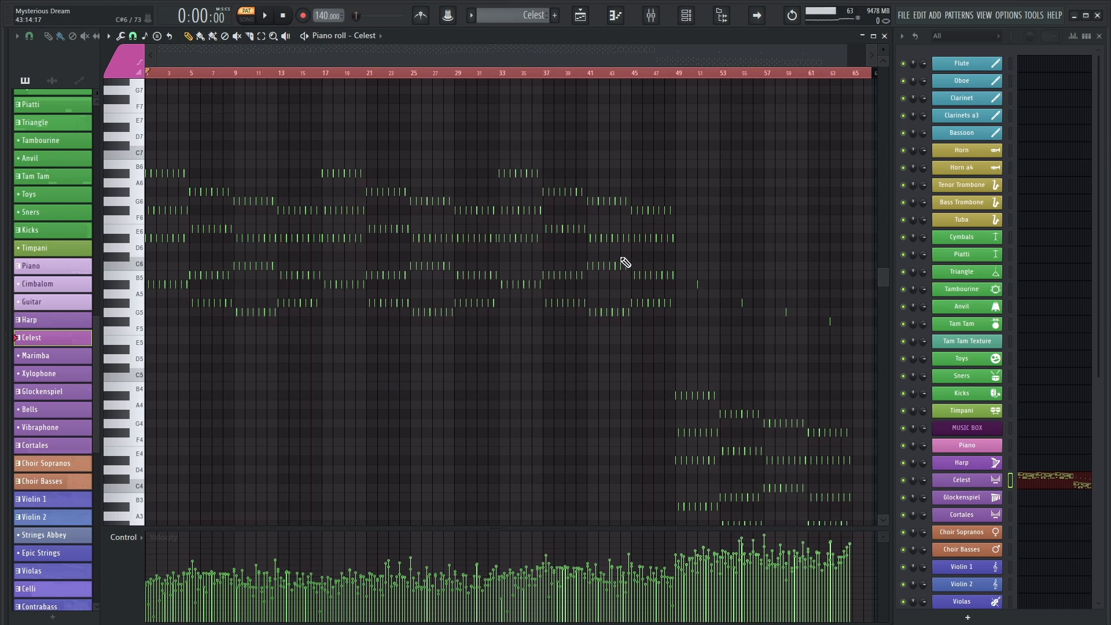
pyautogui.scroll(-3, 191, 278)
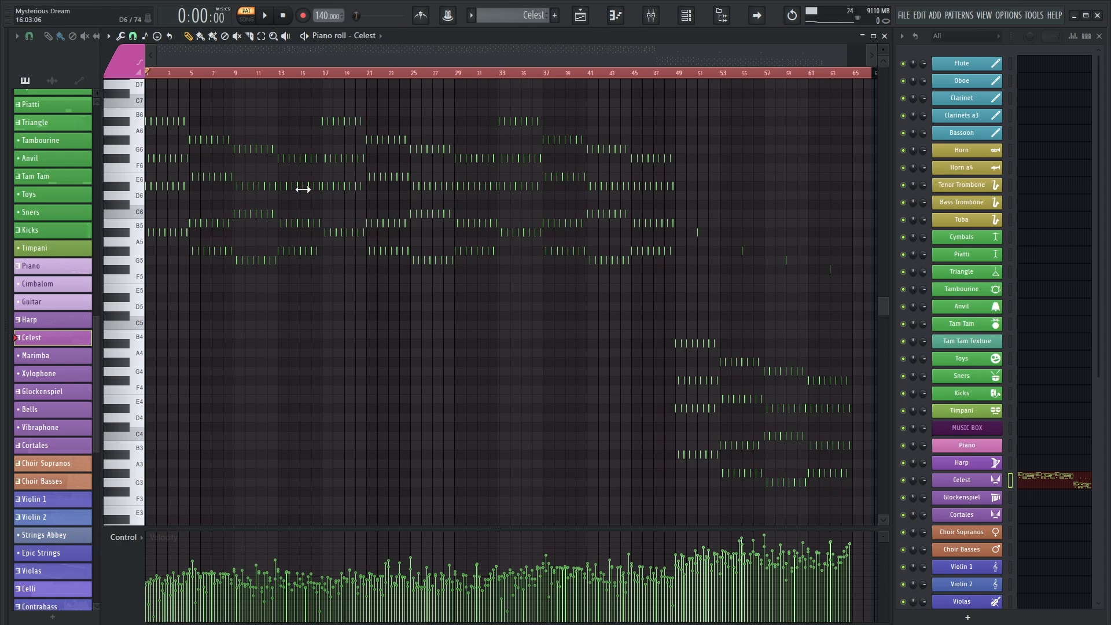
# Step: Inspect the Violin 1 and Violin 2 patterns, and play the arrangement with only Celest and both violins soloed
pyautogui.click(580, 16)
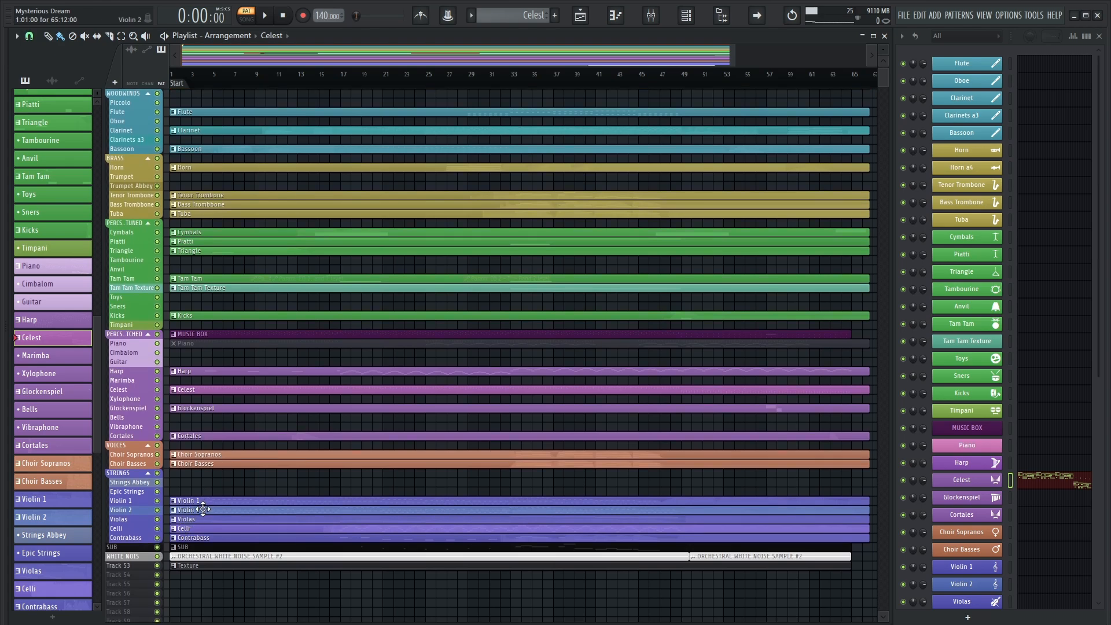
pyautogui.doubleClick(197, 506)
pyautogui.moveTo(346, 429); pyautogui.dragTo(358, 455)
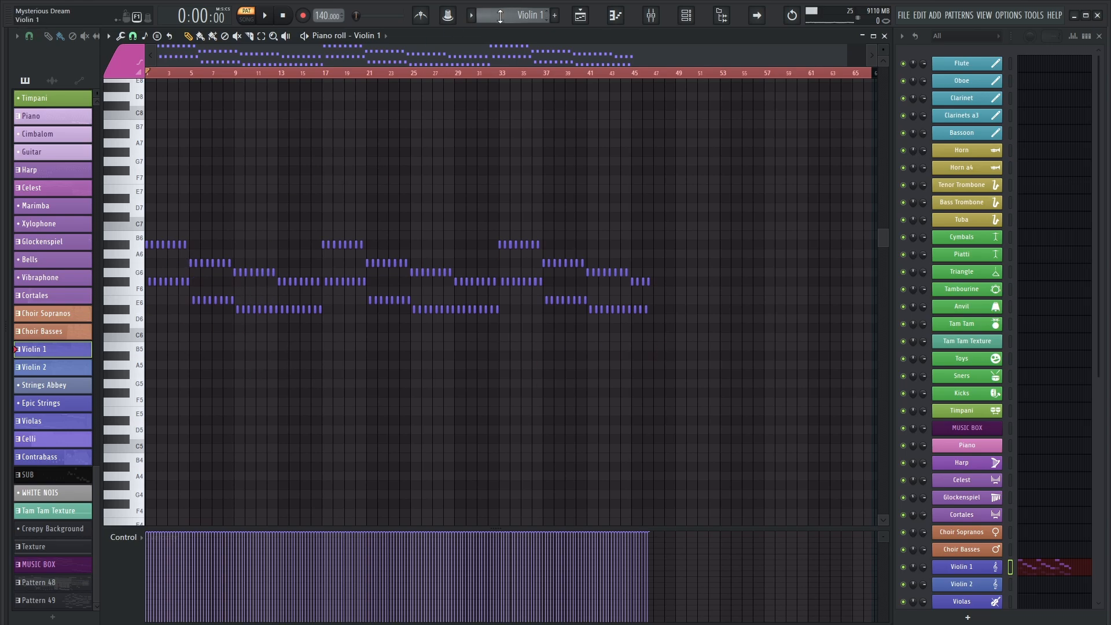
pyautogui.scroll(-1, 492, 15)
pyautogui.rightClick(268, 336)
pyautogui.rightClick(268, 336)
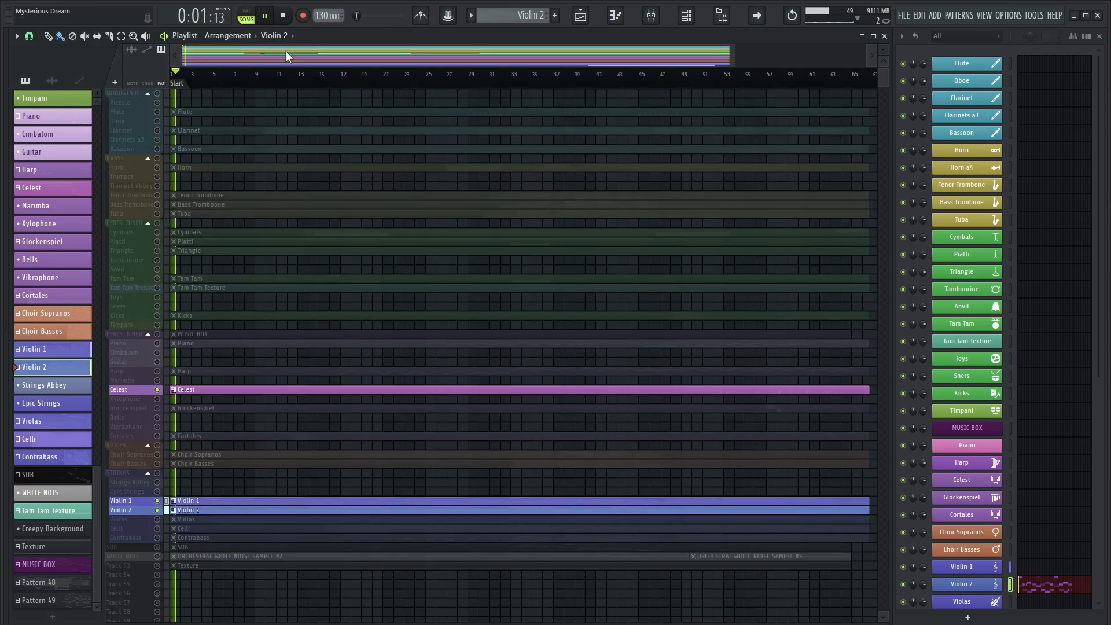
# Step: Open the Violin 1 pattern, display its Dynamics automation below the notes, and stop playback in the playlist
pyautogui.doubleClick(287, 500)
pyautogui.click(139, 537)
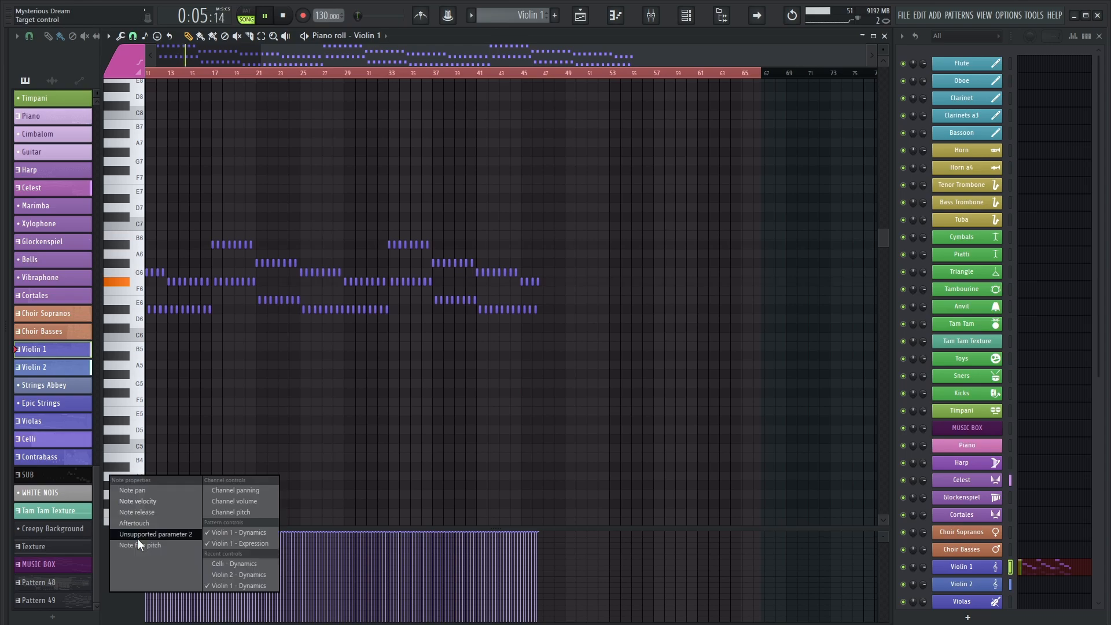
pyautogui.click(227, 532)
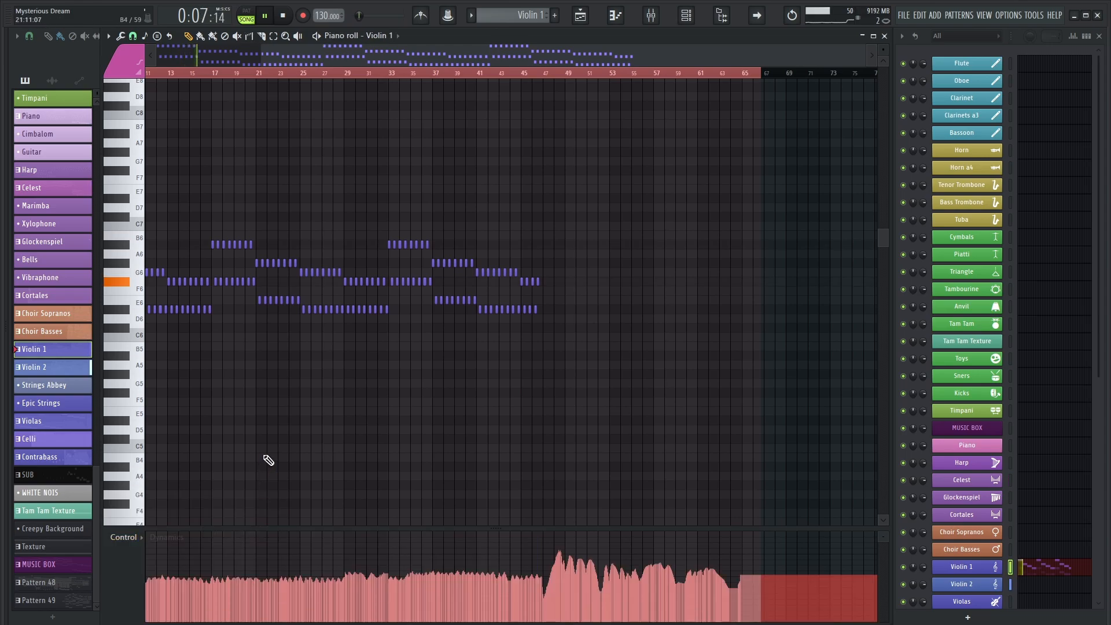
pyautogui.moveTo(219, 399); pyautogui.dragTo(665, 454)
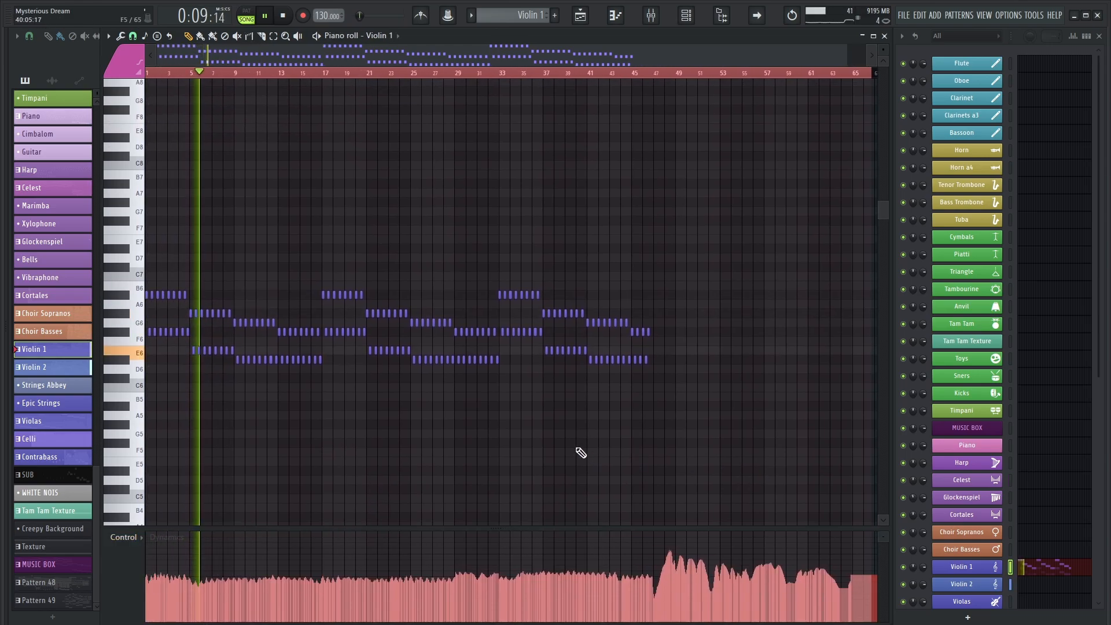
pyautogui.press('Escape')
pyautogui.press('space')
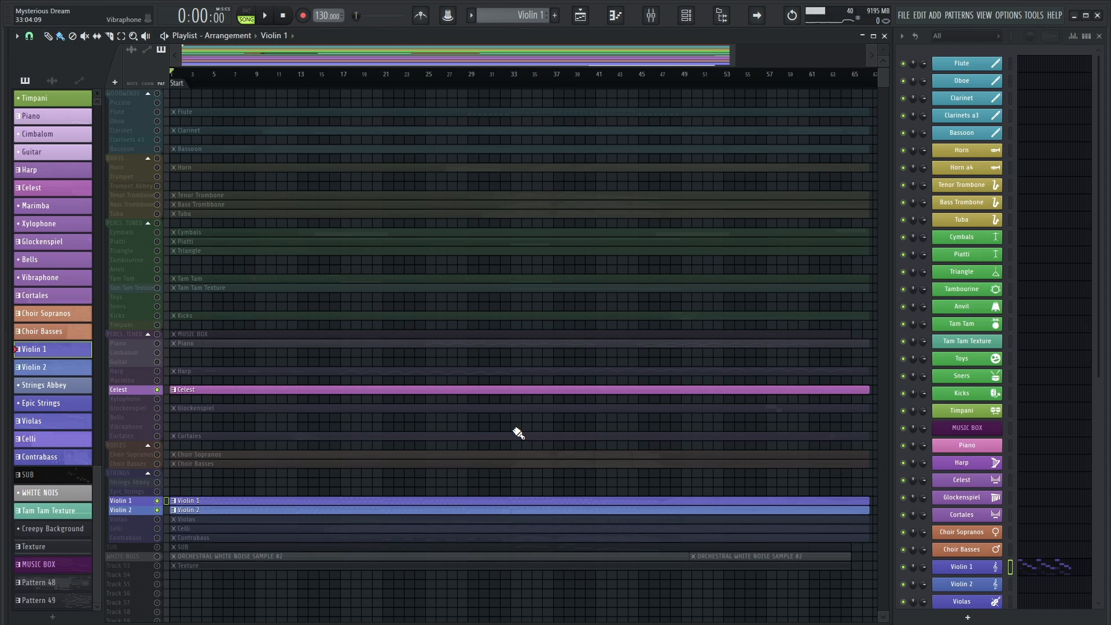
# Step: Unsolo the playlist tracks, then open the MUSIC BOX pattern in the piano roll and play it back
pyautogui.rightClick(158, 391)
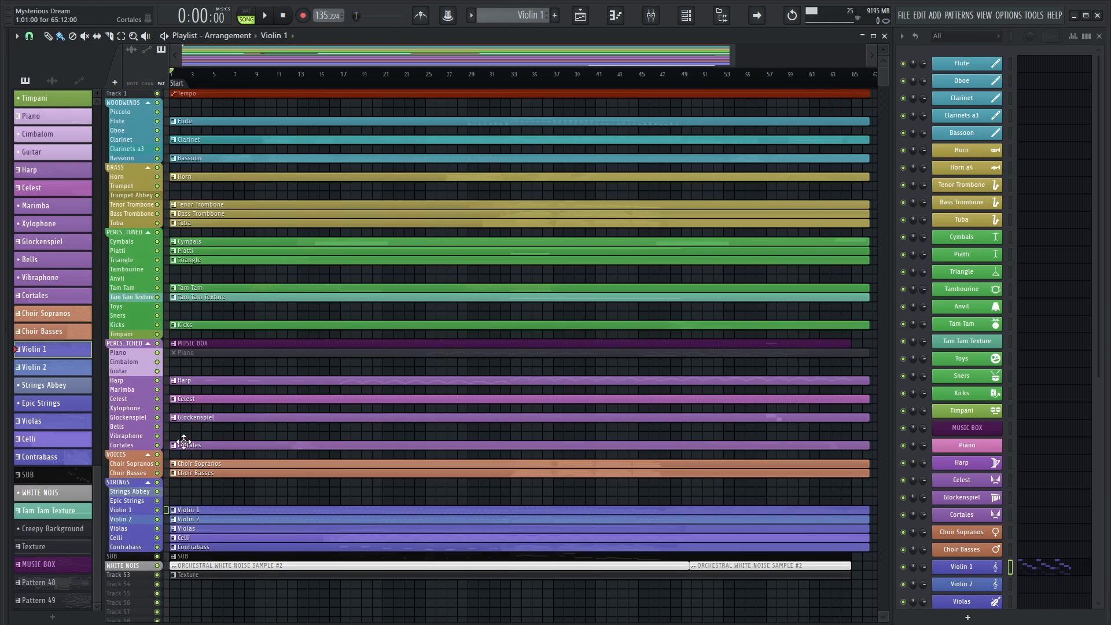
pyautogui.doubleClick(194, 343)
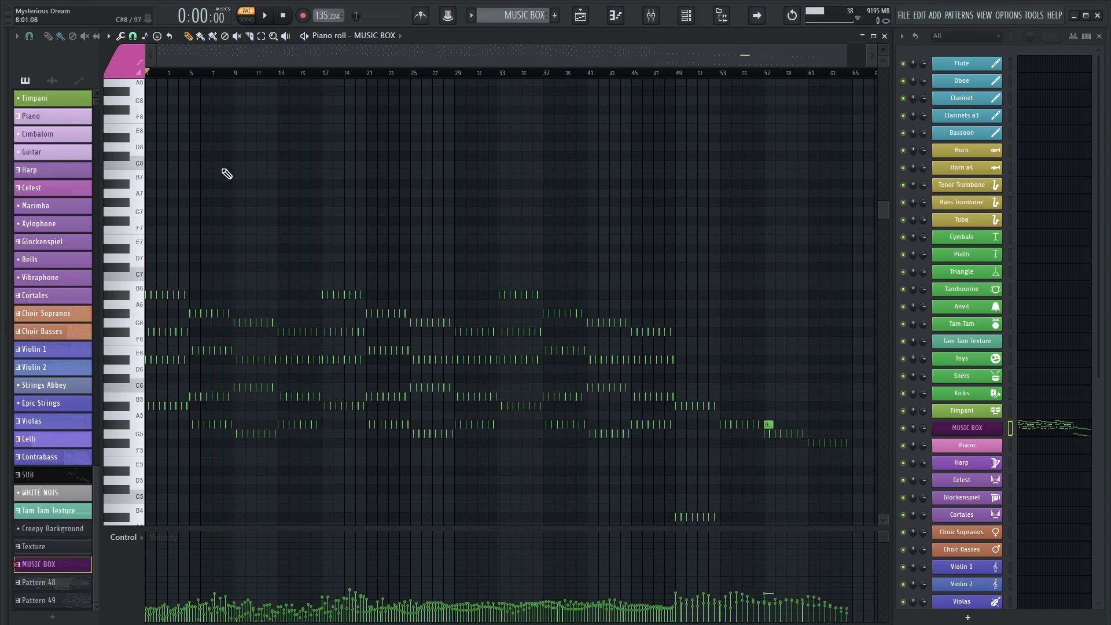
pyautogui.keyDown('ctrl'); pyautogui.rightClick(230, 220); pyautogui.keyUp('ctrl')
pyautogui.scroll(2, 265, 336)
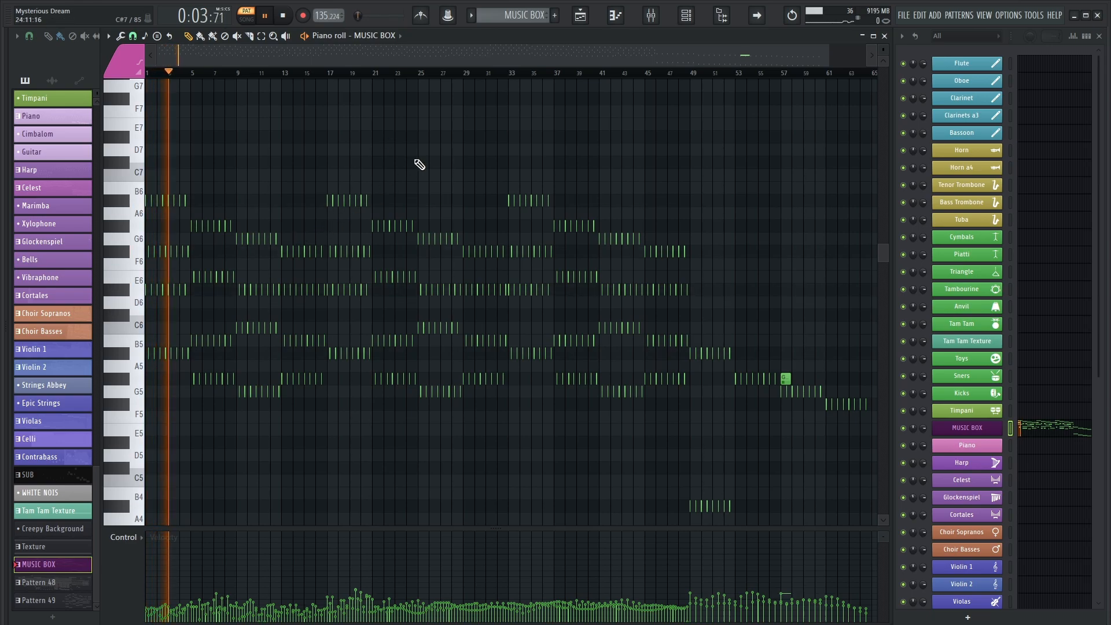
pyautogui.press('space')
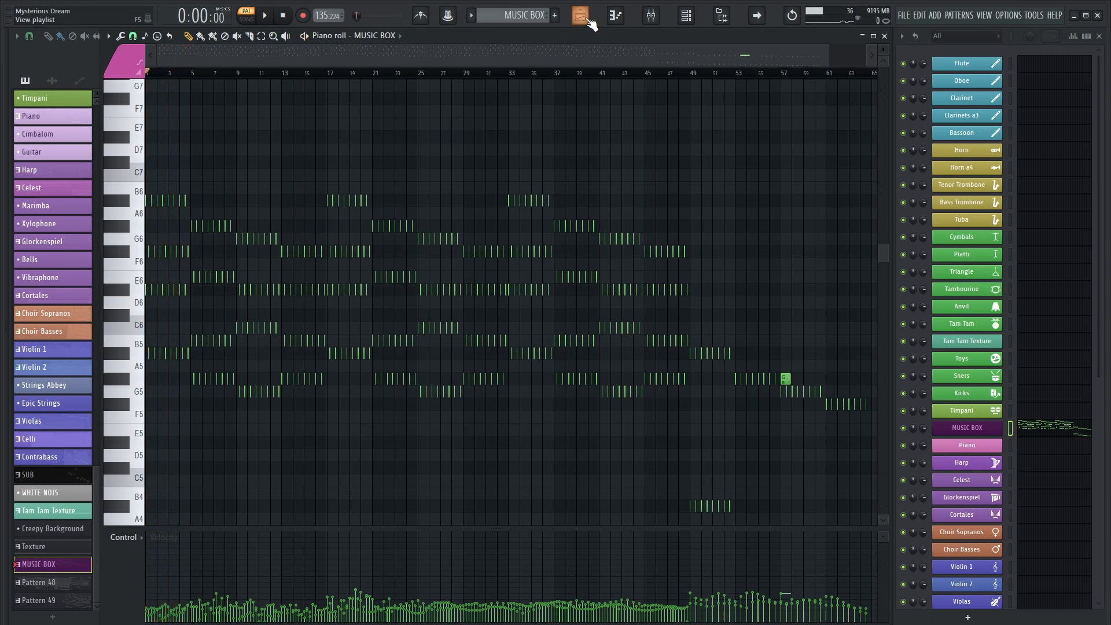
# Step: Solo the MUSIC BOX, Celest, Violin 1 and Violin 2 tracks in the playlist and play the song
pyautogui.click(581, 16)
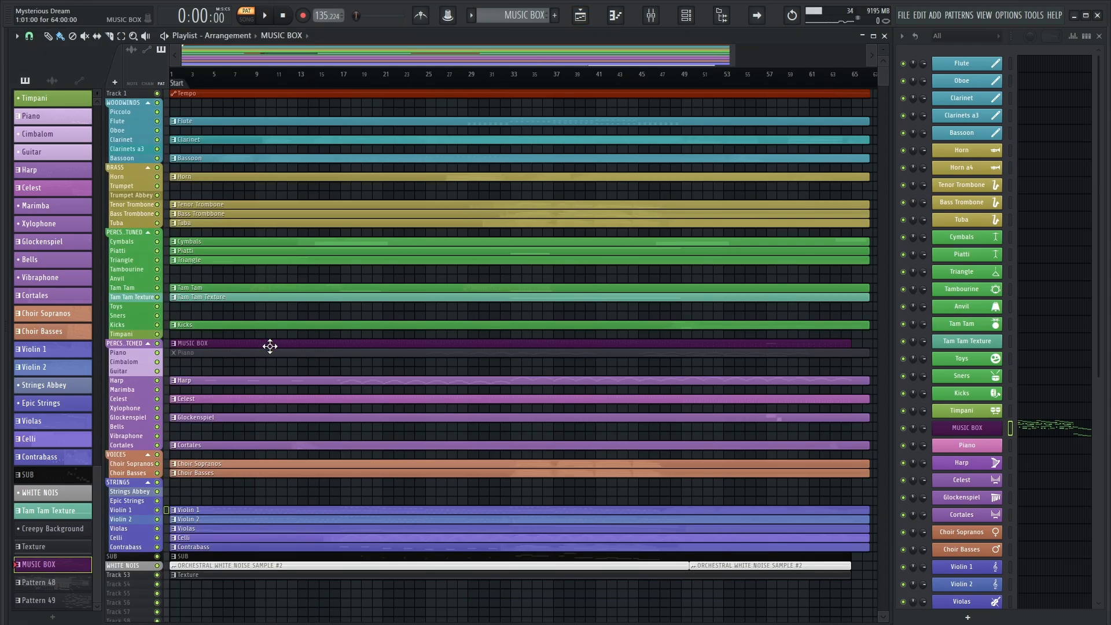
pyautogui.keyDown('ctrl'); pyautogui.click(157, 344); pyautogui.keyUp('ctrl')
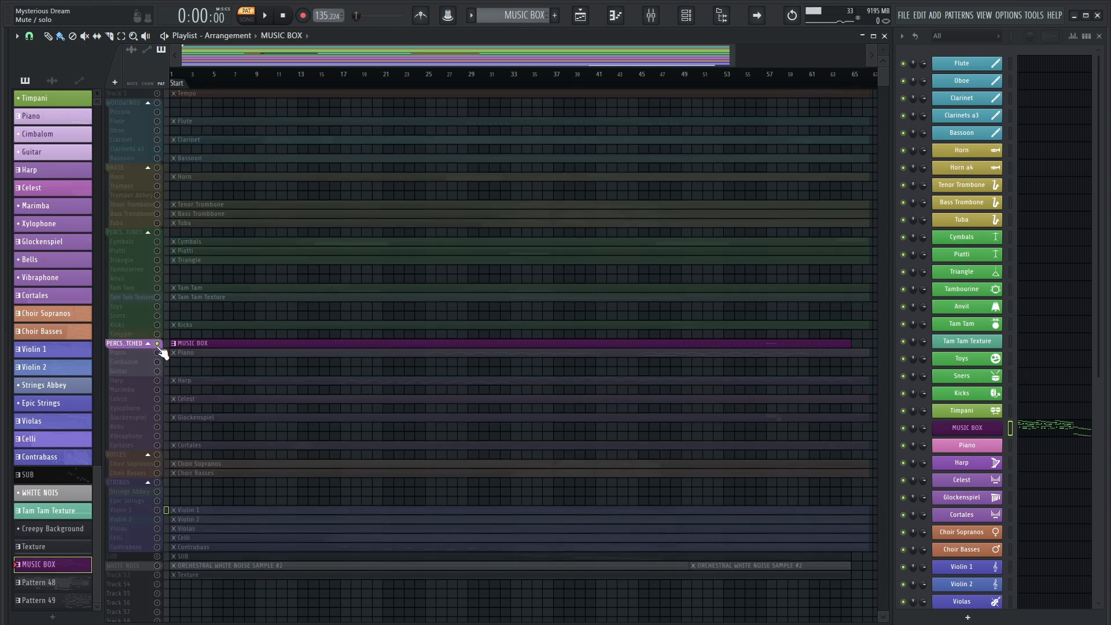
pyautogui.click(156, 399)
pyautogui.moveTo(156, 519); pyautogui.dragTo(157, 510)
pyautogui.press('space')
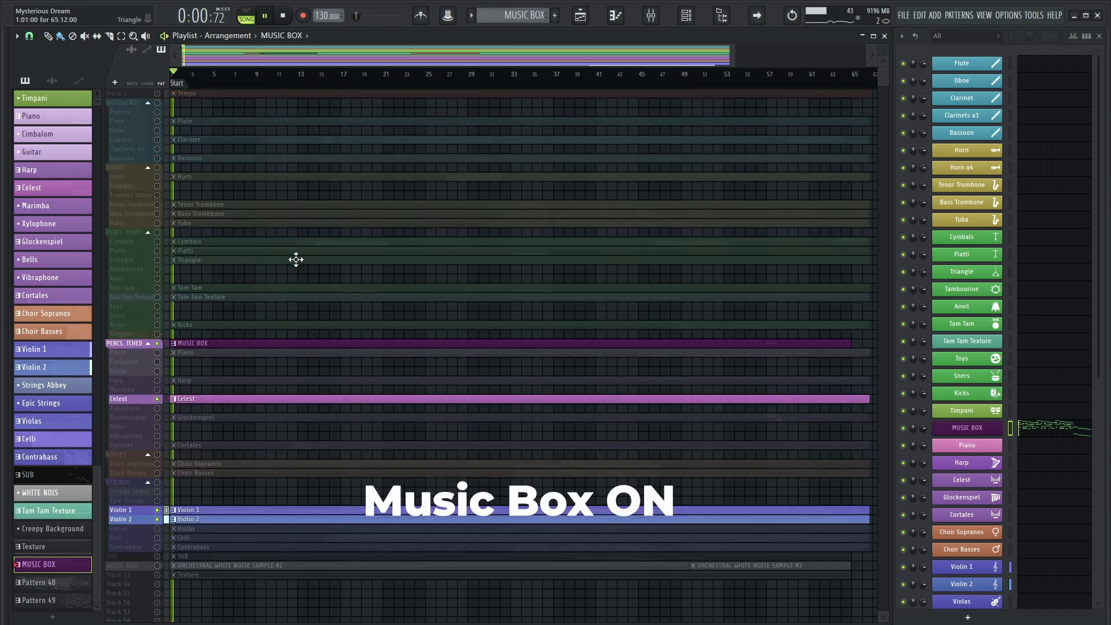
# Step: Mute and unmute the MUSIC BOX track during playback to compare the sound, and stop playback
pyautogui.click(157, 344)
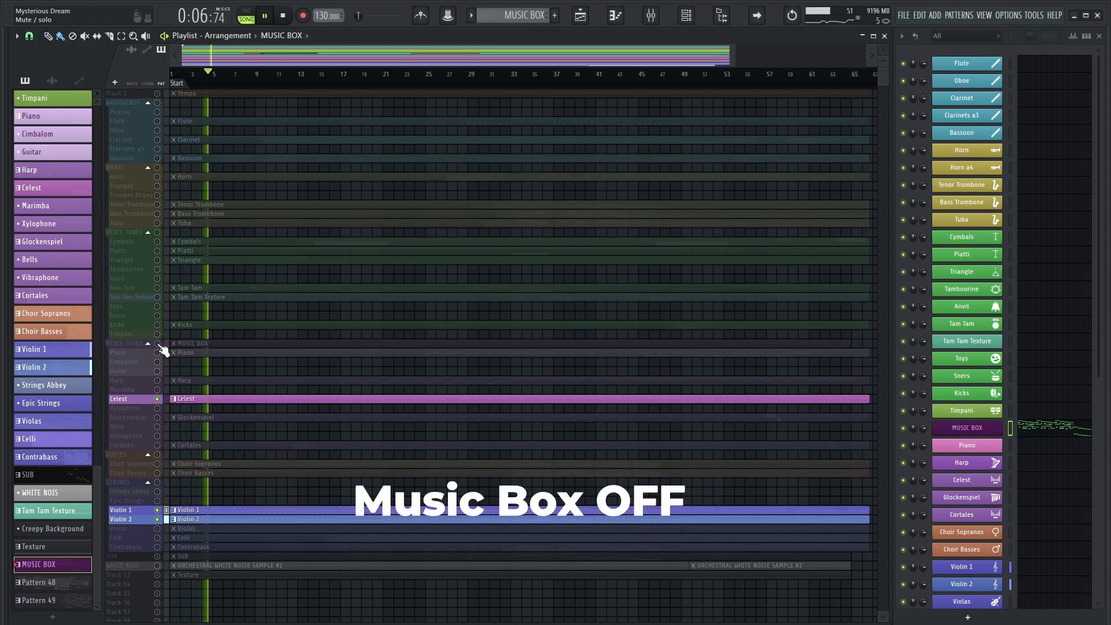
pyautogui.click(156, 344)
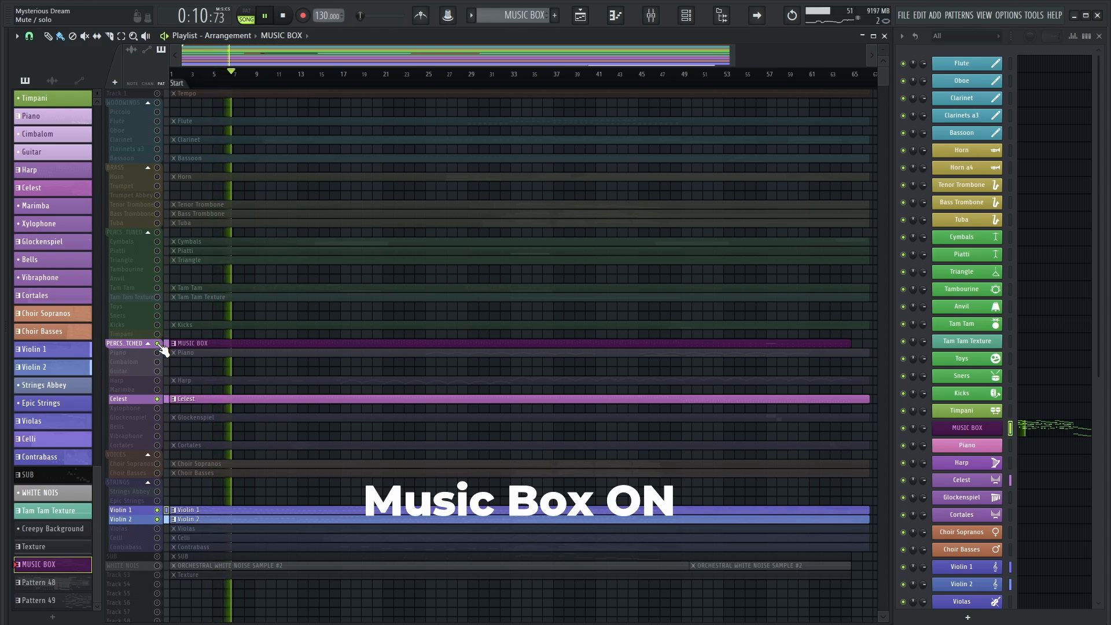
pyautogui.press('space')
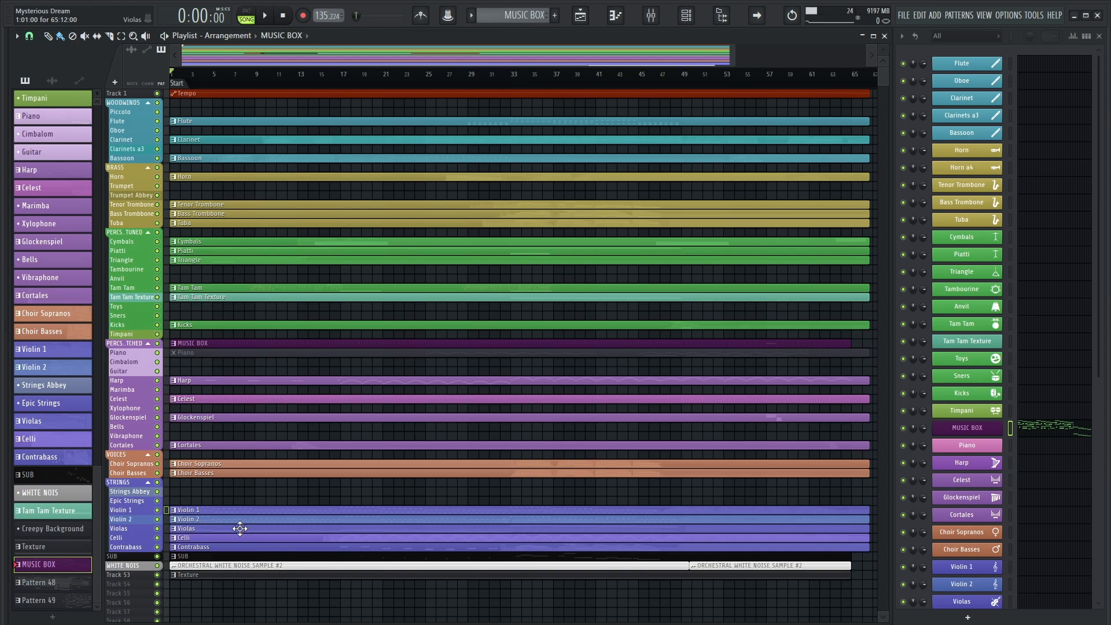
# Step: Open the Violas pattern in the piano roll and play back its long notes from the beginning
pyautogui.doubleClick(240, 528)
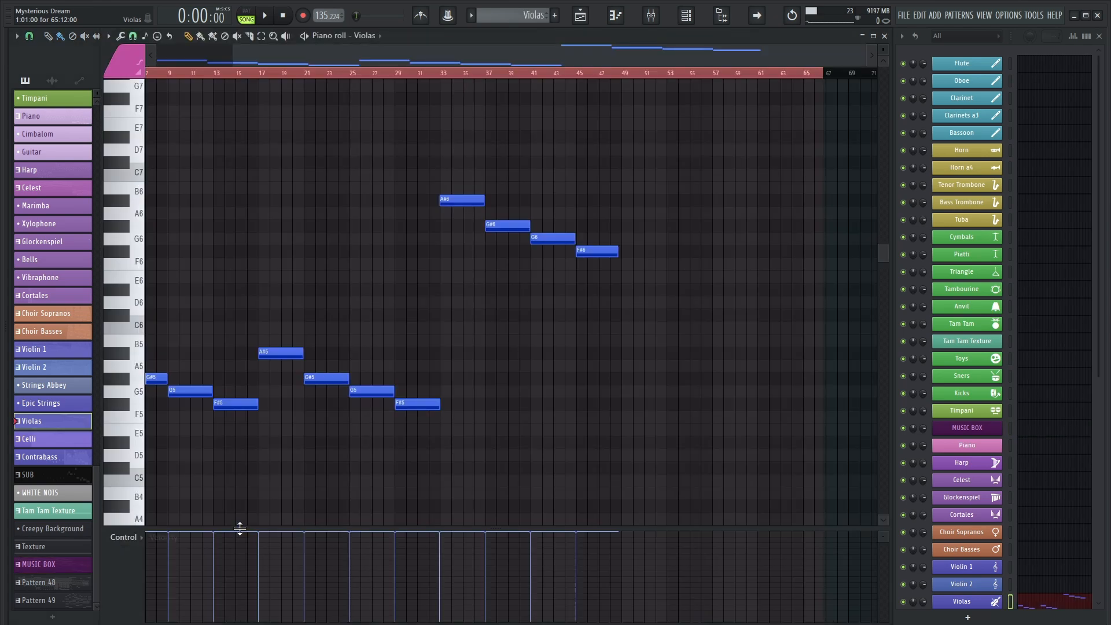
pyautogui.hscroll(-3, 300, 412)
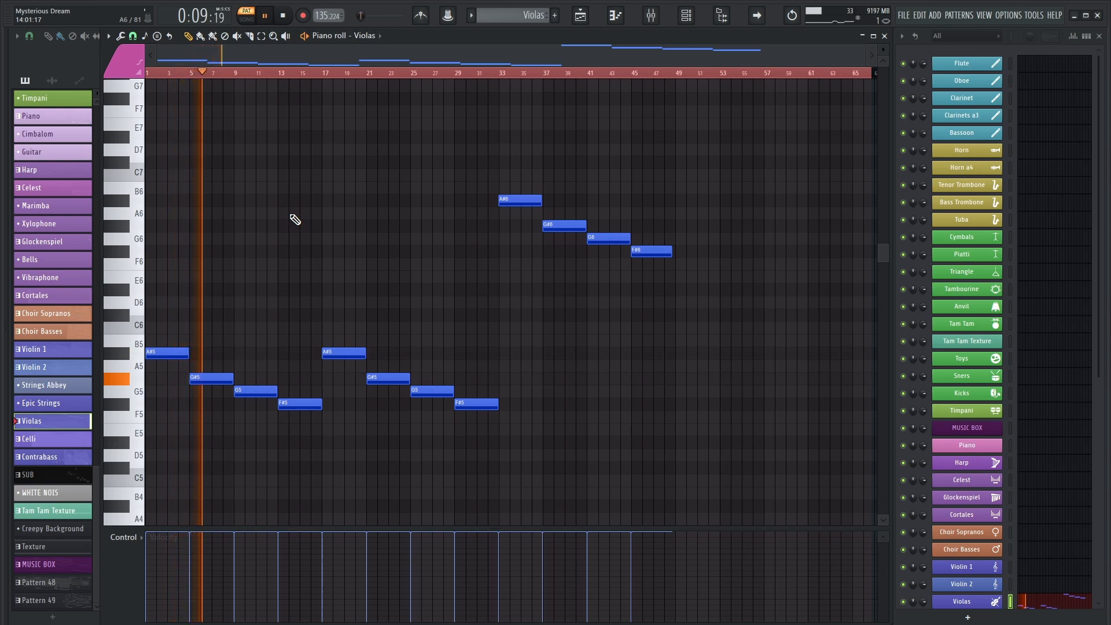
pyautogui.click(265, 19)
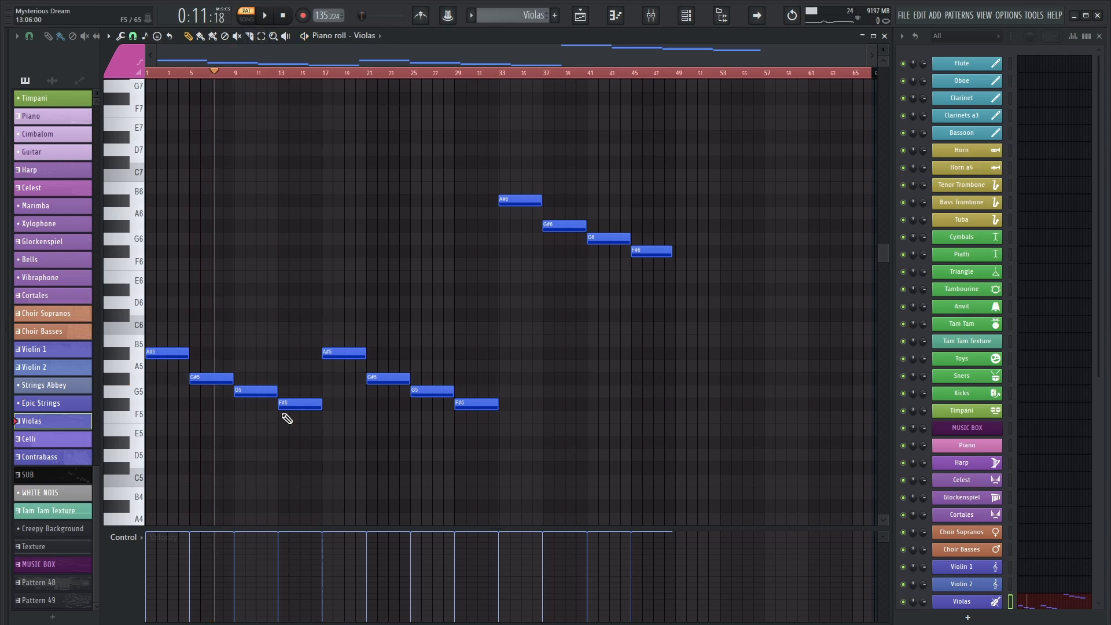
# Step: Open the Bassoon pattern from the playlist and play back its two opening notes from about bar 5
pyautogui.press('F5')
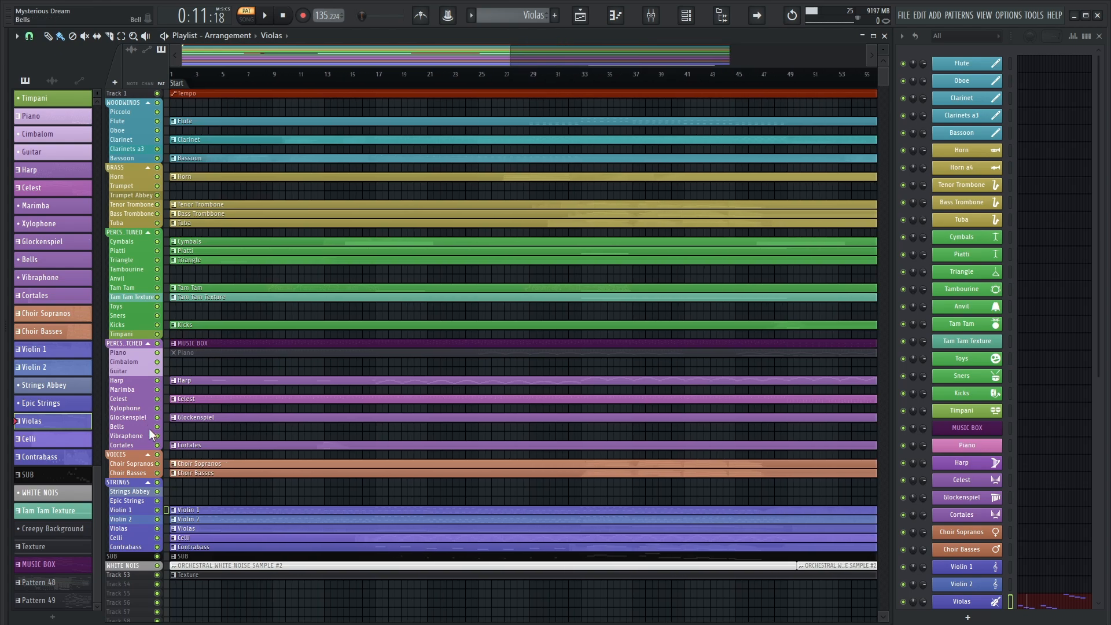
pyautogui.scroll(-5, 255, 211)
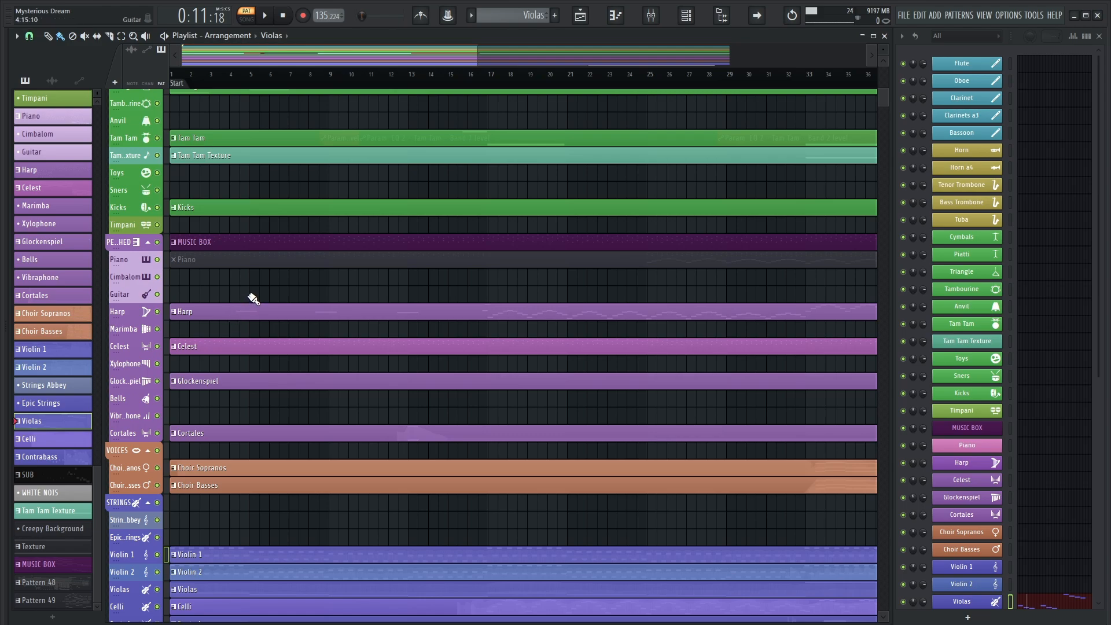
pyautogui.keyDown('ctrl'); pyautogui.rightClick(216, 440); pyautogui.keyUp('ctrl')
pyautogui.scroll(10, 215, 443)
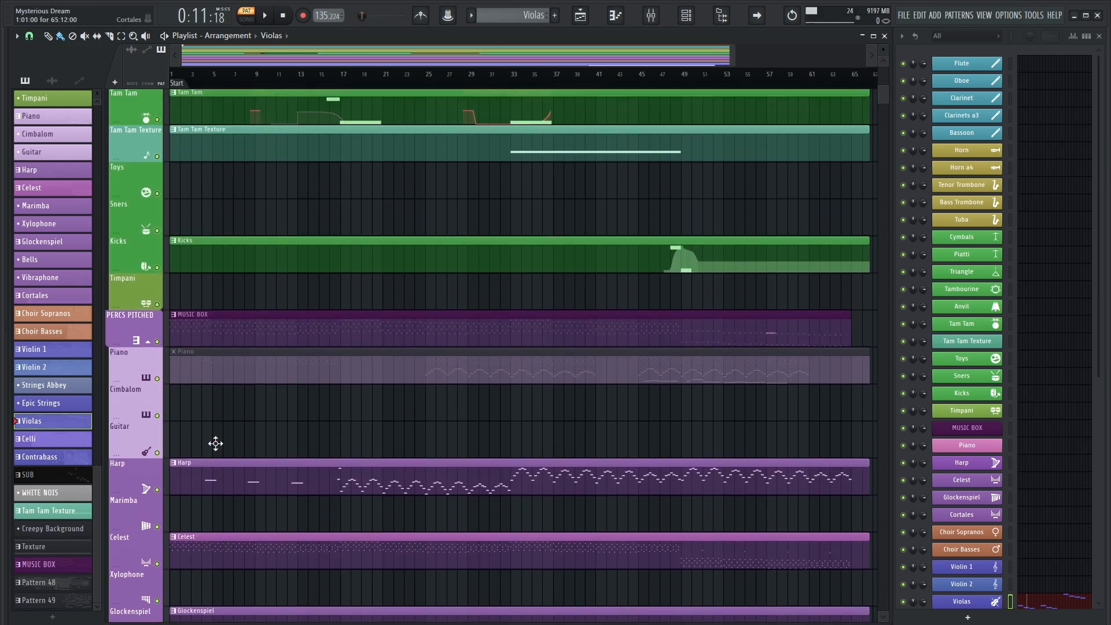
pyautogui.scroll(10, 215, 443)
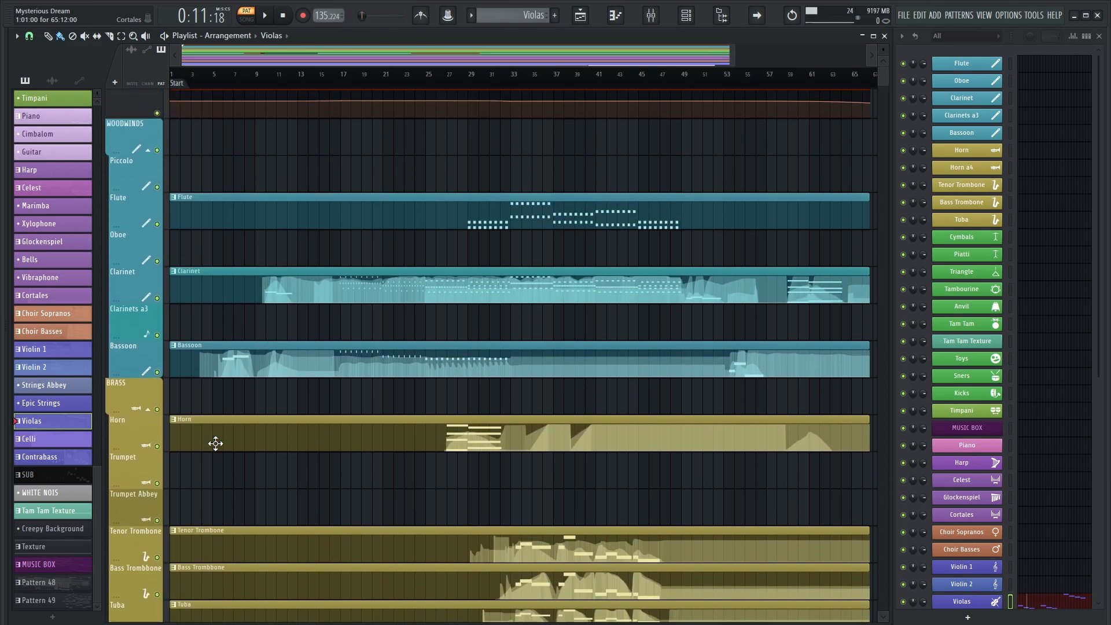
pyautogui.doubleClick(239, 363)
pyautogui.scroll(2, 288, 79)
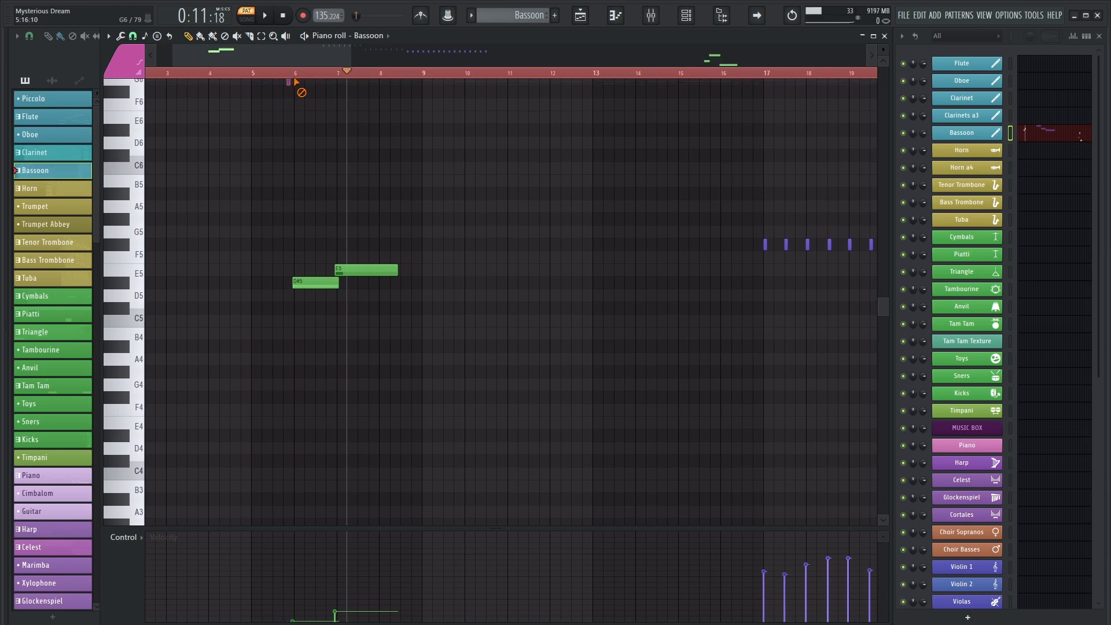
pyautogui.click(266, 74)
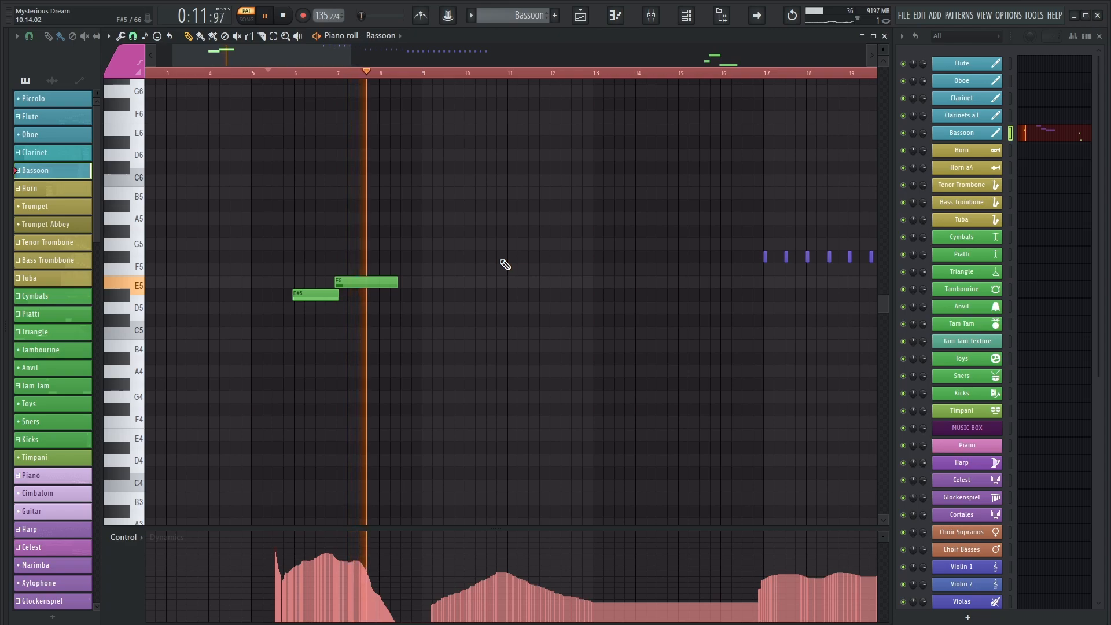
pyautogui.press('space')
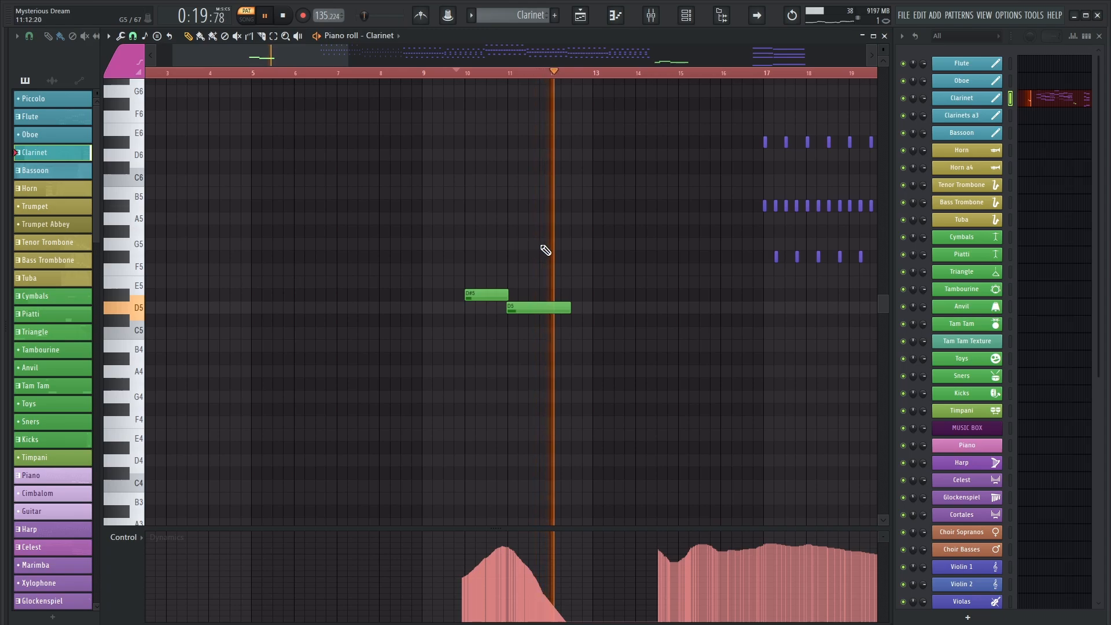
# Step: Stop the Clarinet playback, then open the Harp pattern in the piano roll and play its opening notes
pyautogui.press('space')
pyautogui.press('F5')
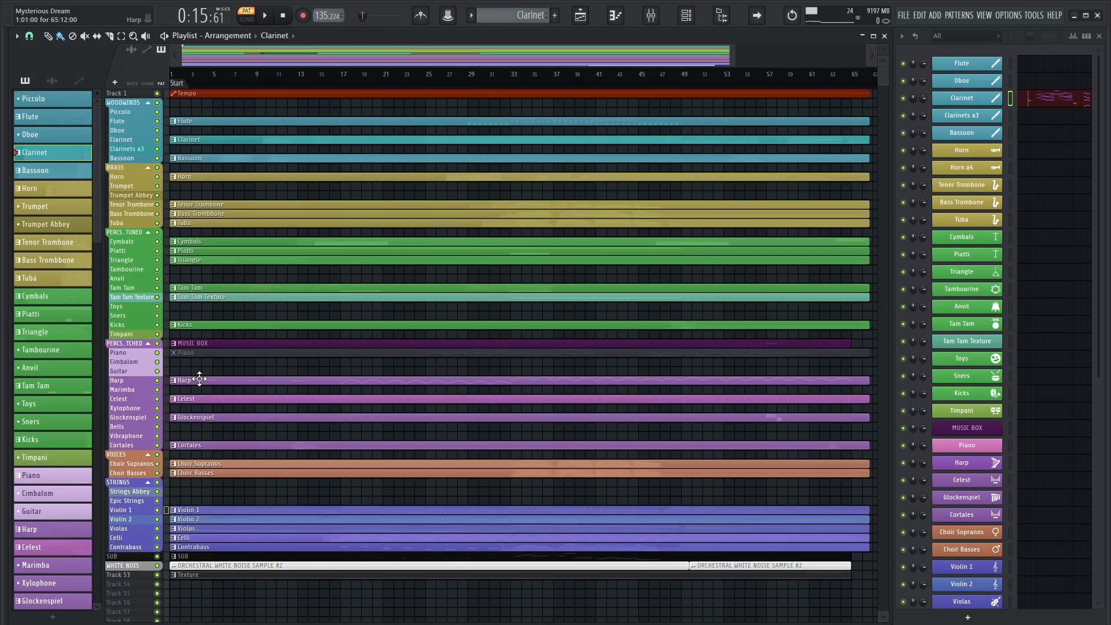
pyautogui.doubleClick(200, 379)
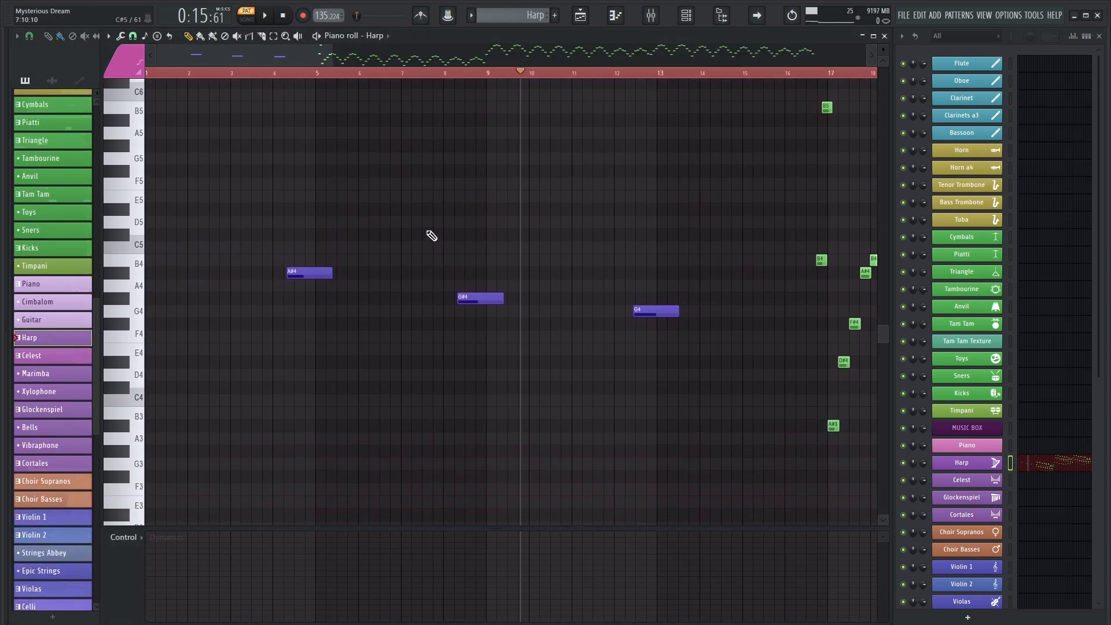
pyautogui.press('space')
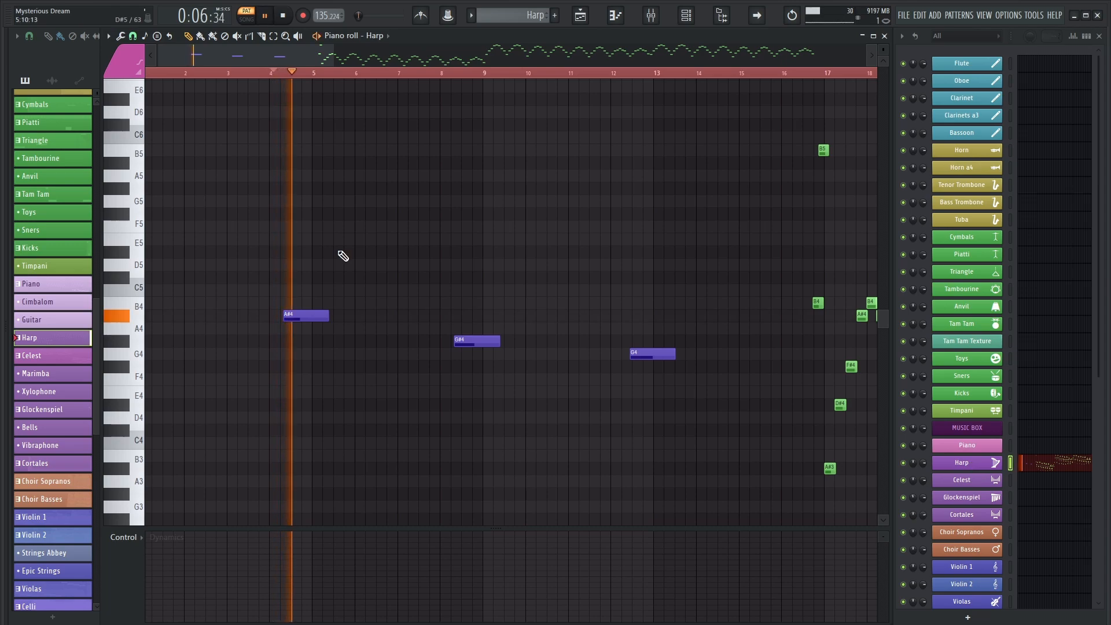
# Step: Play the Harp's G#4 note before bar 9 and the G4 note after bar 12, and stop playback
pyautogui.click(451, 74)
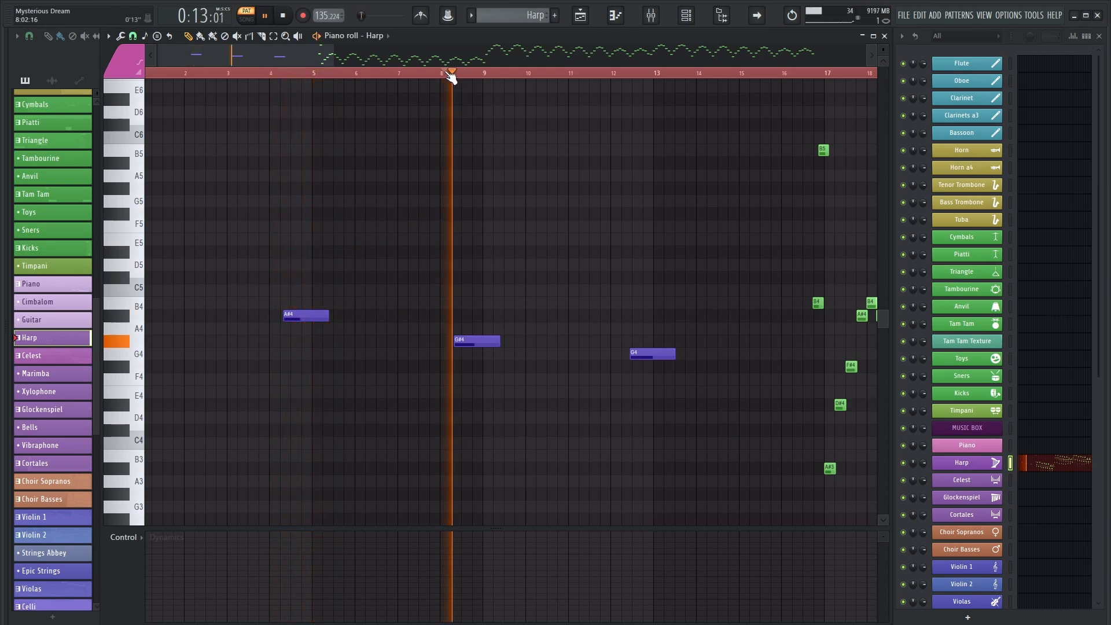
pyautogui.click(626, 74)
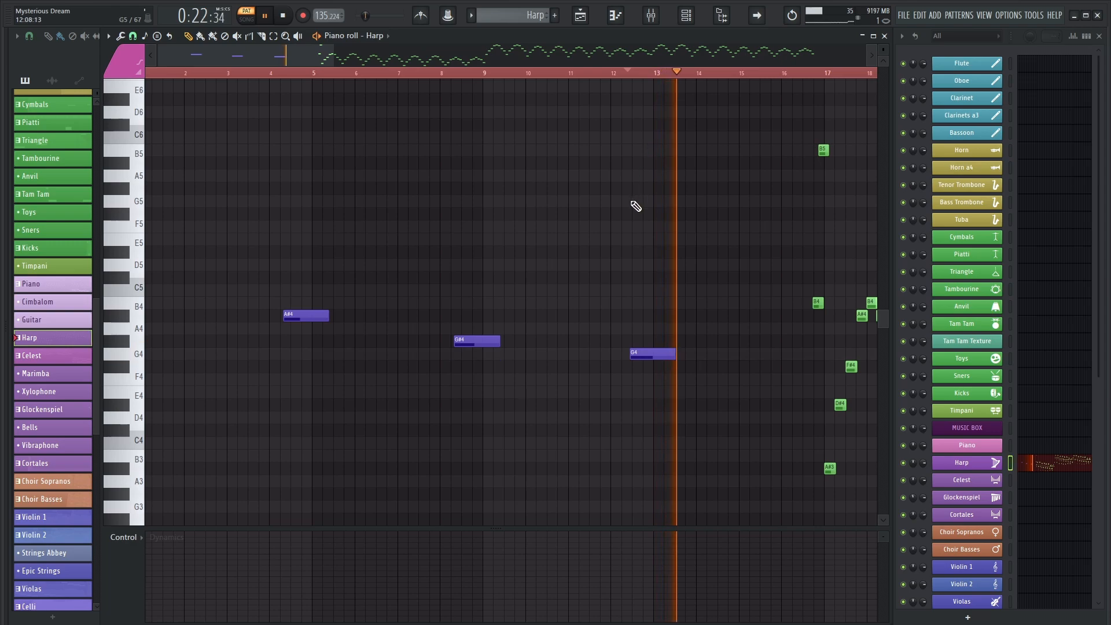
pyautogui.press('space')
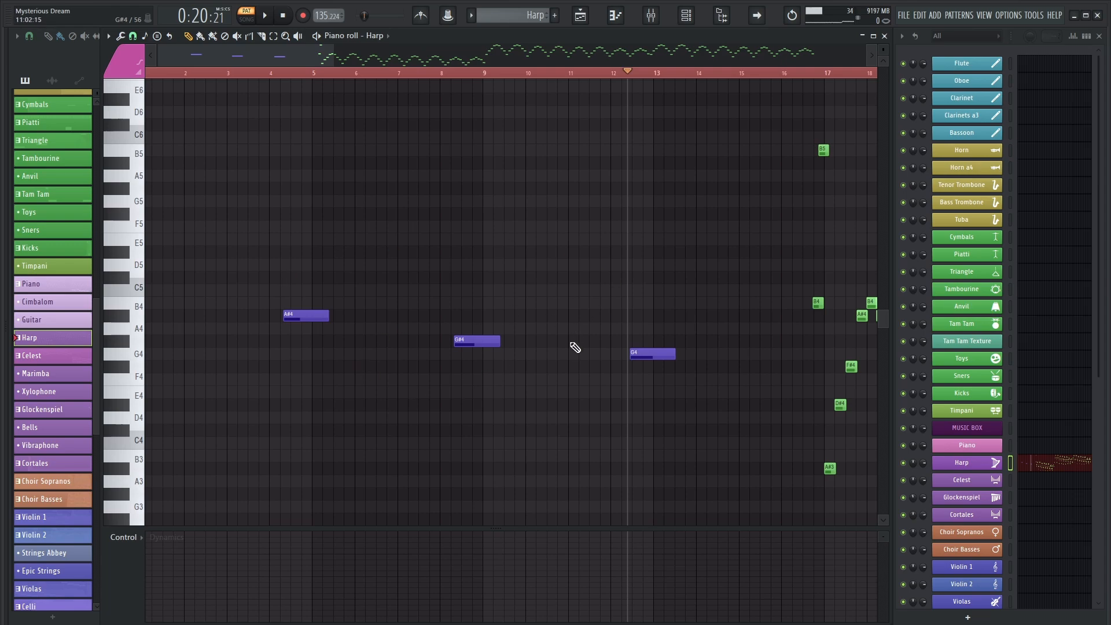
# Step: Open the Triangle pattern from the playlist to view its notes, and return to the playlist
pyautogui.press('F5')
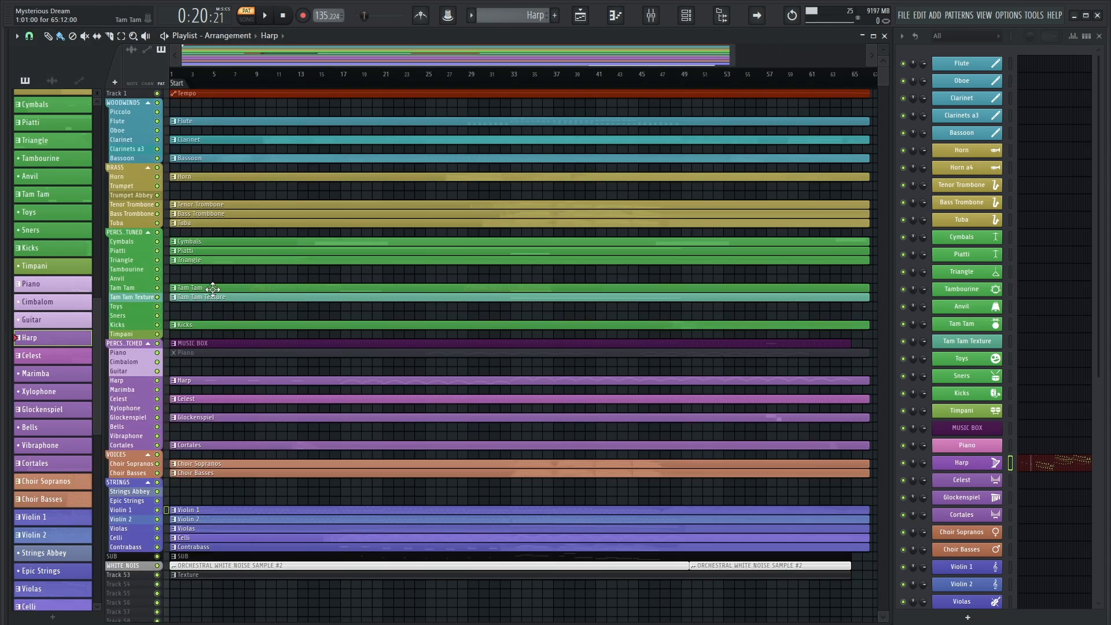
pyautogui.doubleClick(189, 261)
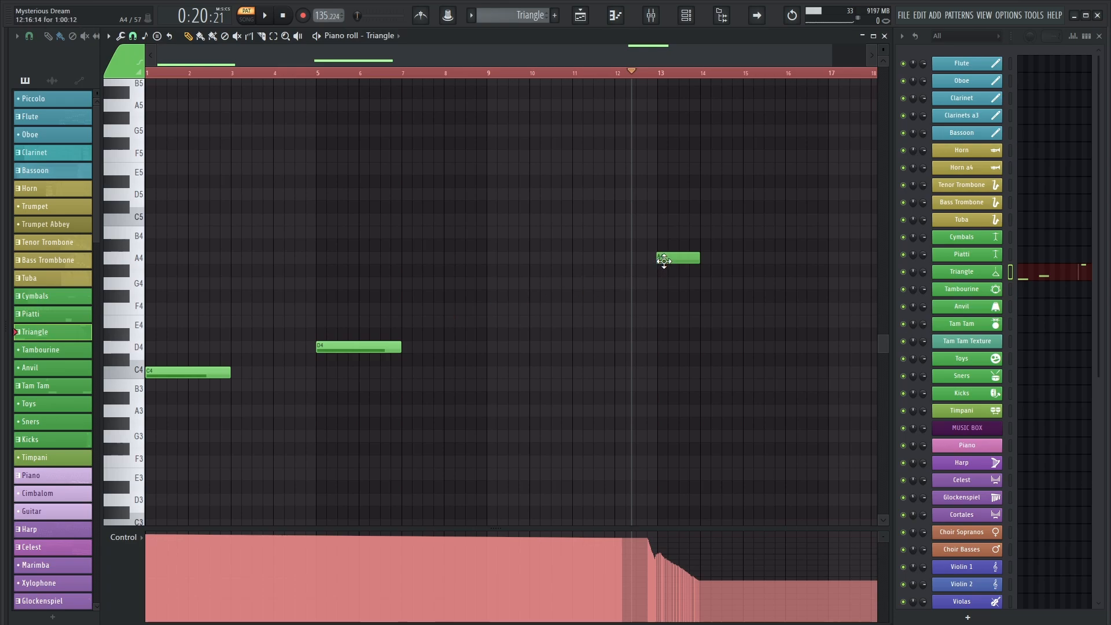
pyautogui.press('F5')
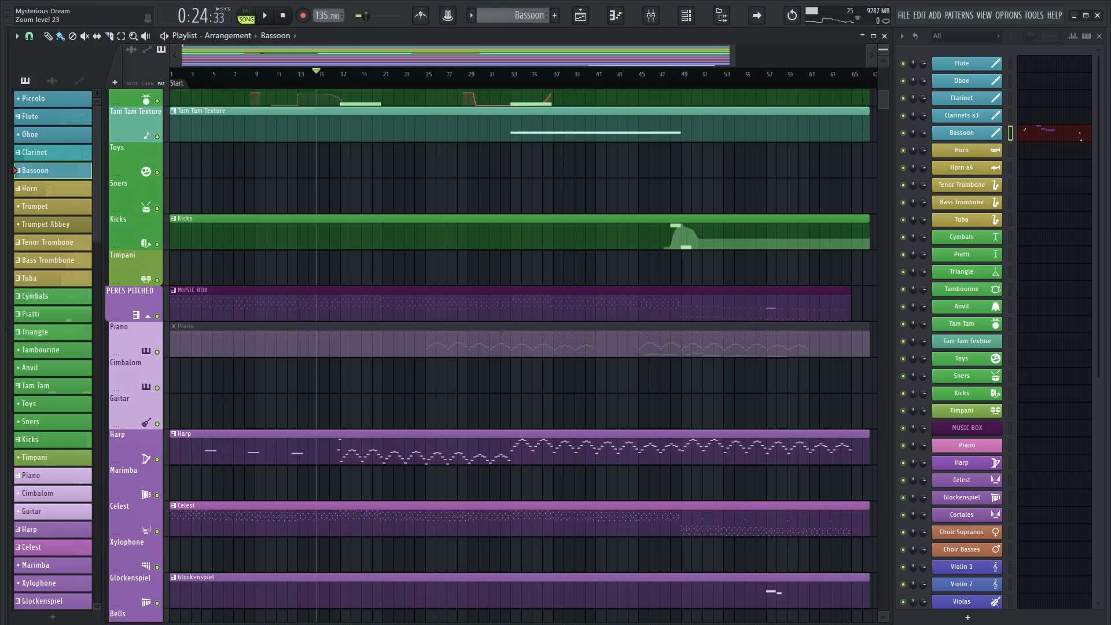
# Step: Open the Tam Tam pattern from the playlist and play back its notes leading into bar 17
pyautogui.scroll(5, 211, 297)
pyautogui.doubleClick(287, 334)
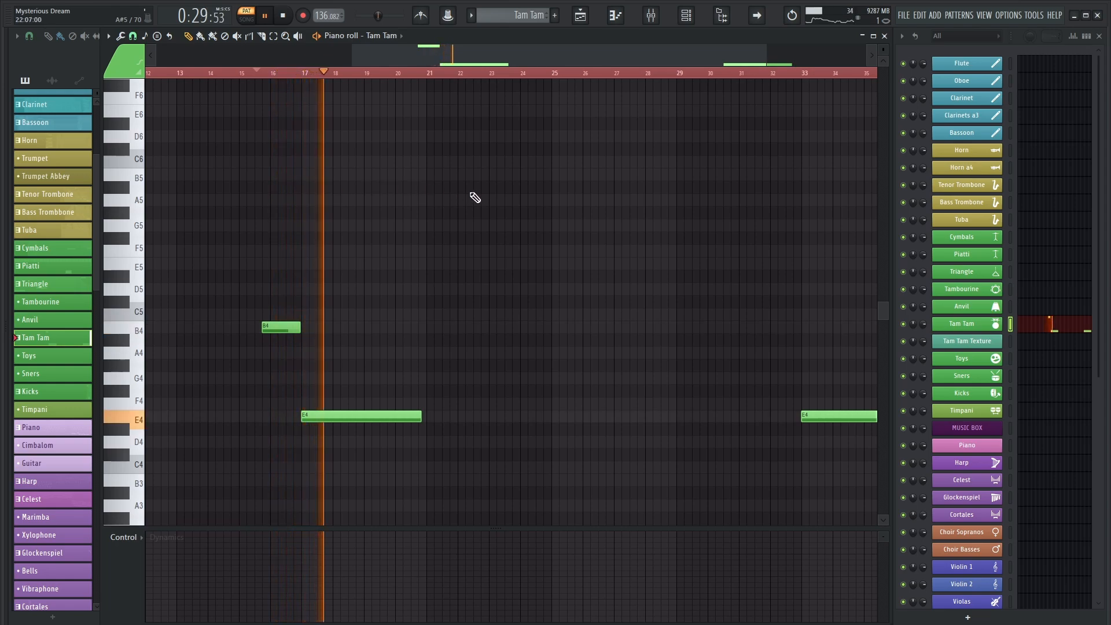
pyautogui.press('space')
# Step: Return to the playlist and open the Piatti pattern in the piano roll
pyautogui.click(580, 17)
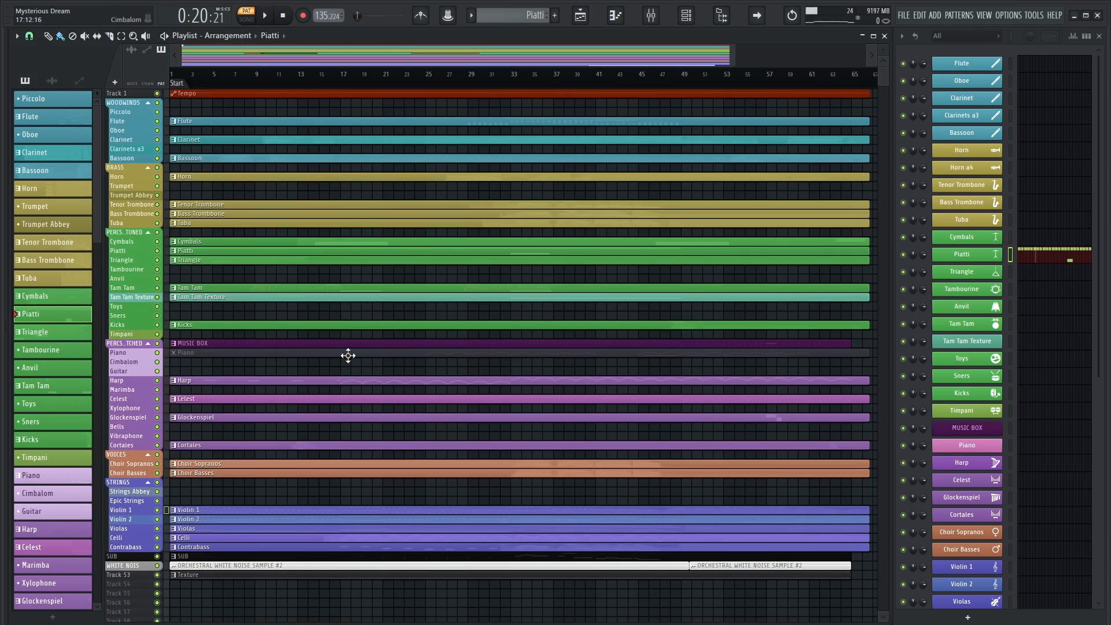
pyautogui.moveTo(387, 301); pyautogui.dragTo(169, 212)
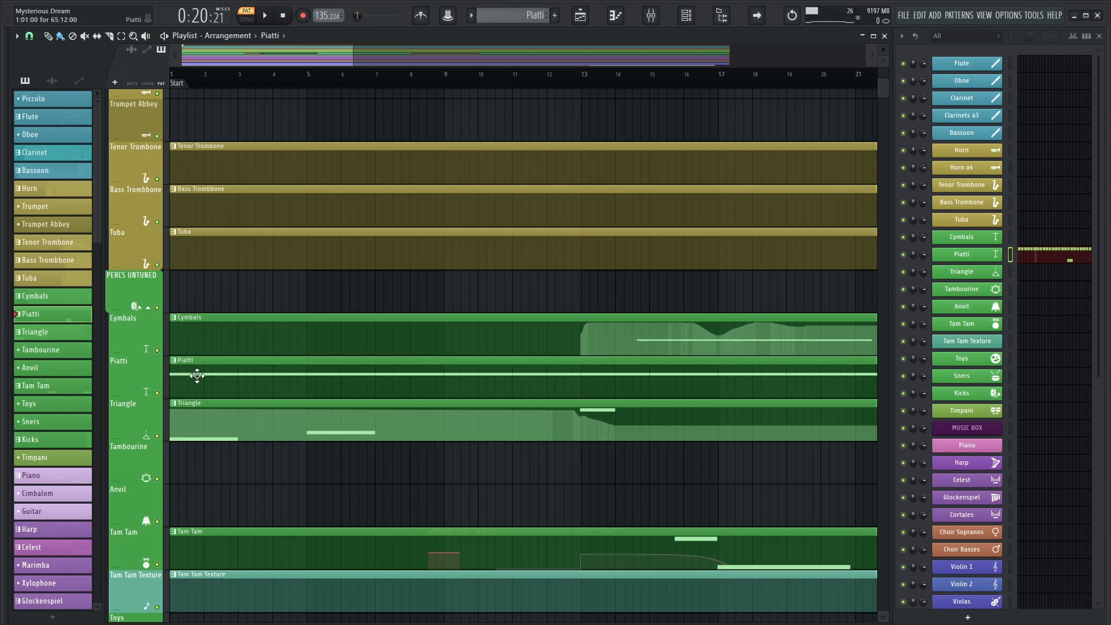
pyautogui.doubleClick(212, 377)
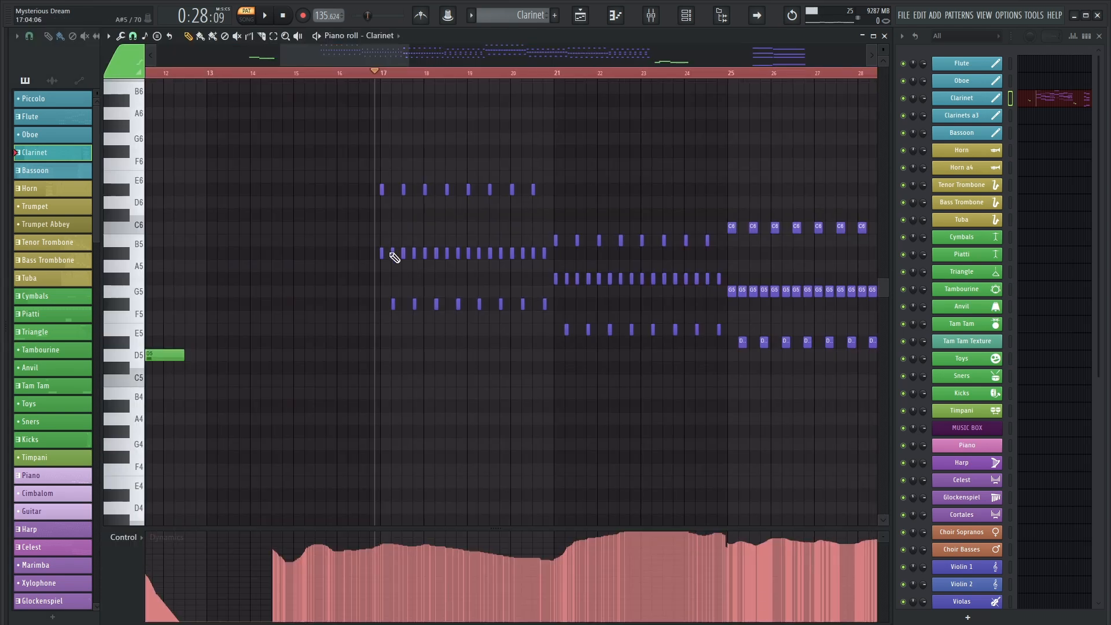
# Step: Examine the Clarinet's repeated A#5 notes from bar 17 up close, and clear the note selection
pyautogui.scroll(5, 394, 260)
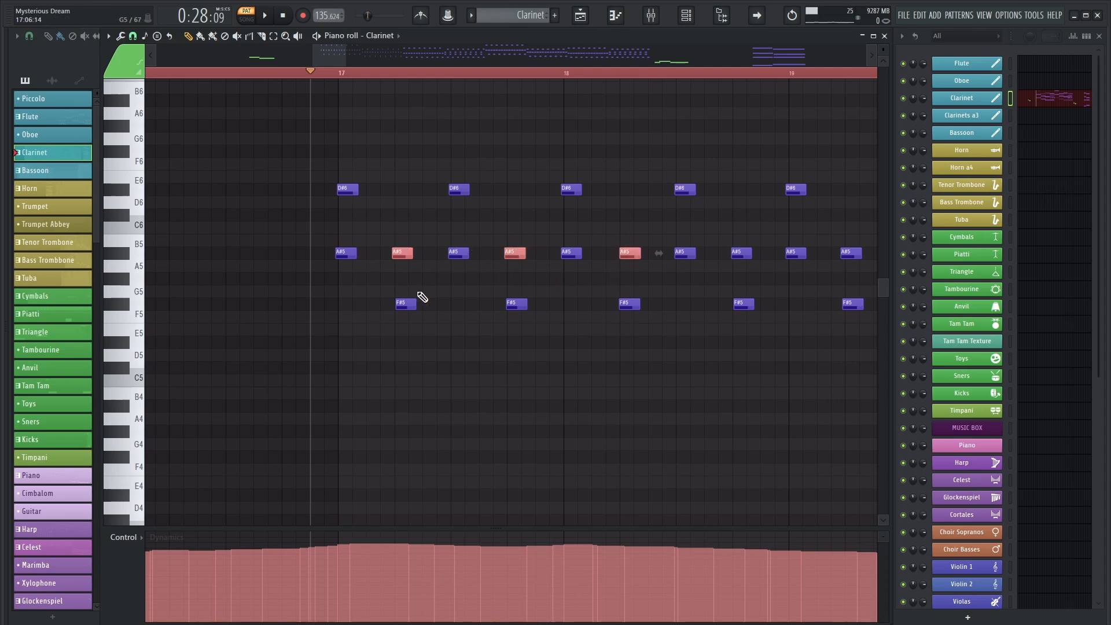
pyautogui.click(311, 256)
pyautogui.rightClick(319, 251)
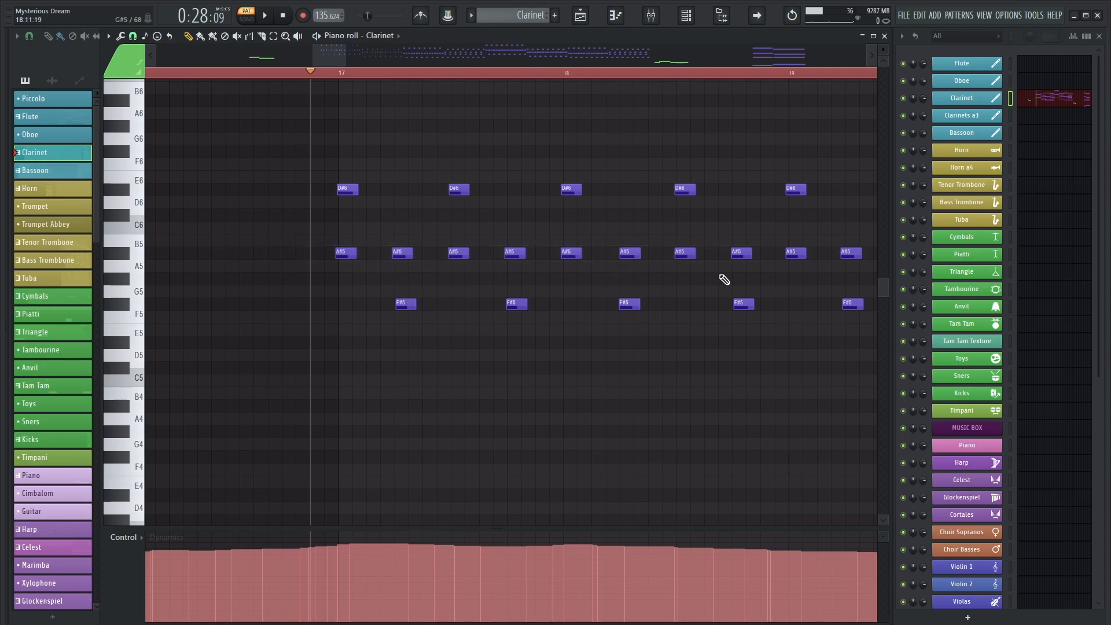
pyautogui.scroll(-6, 632, 365)
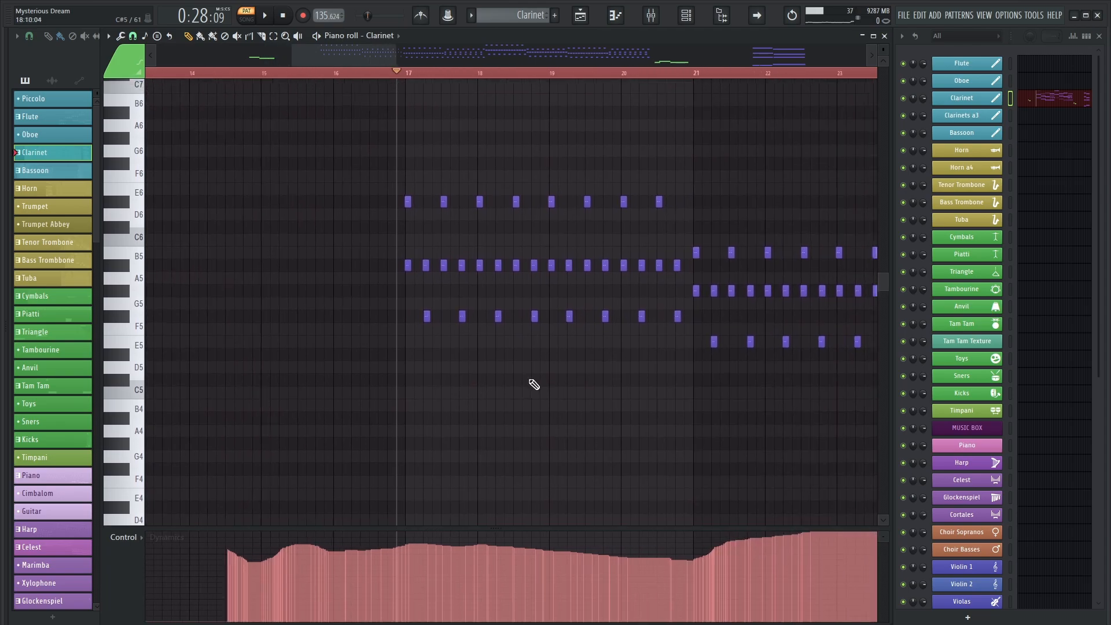
# Step: Play the Clarinet's repeated notes from bar 17 and again from bar 21, and stop playback
pyautogui.press('space')
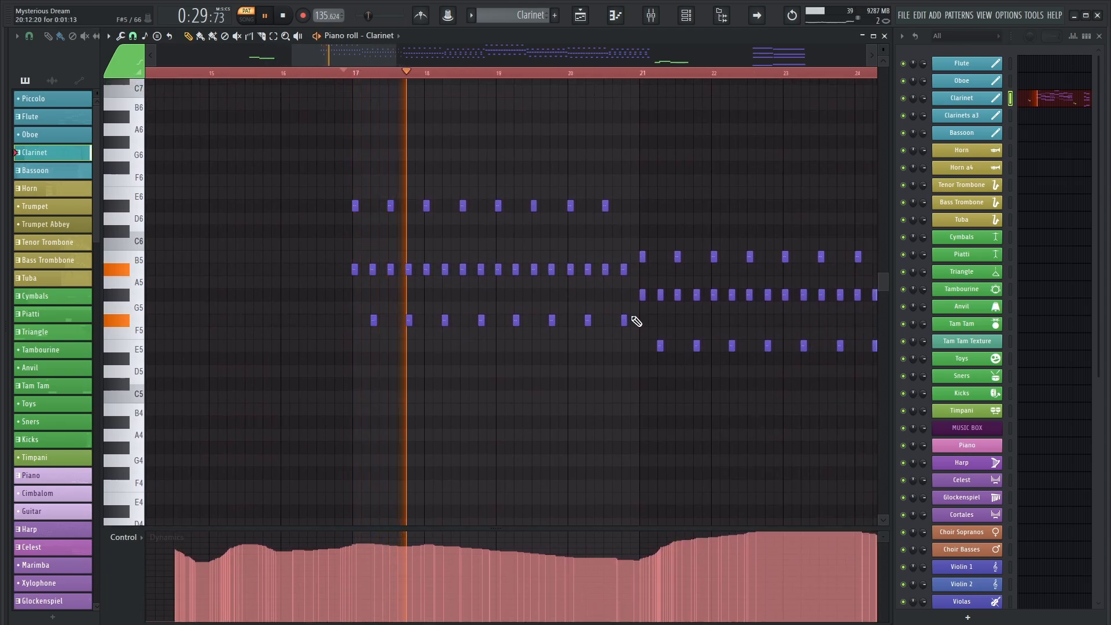
pyautogui.click(644, 77)
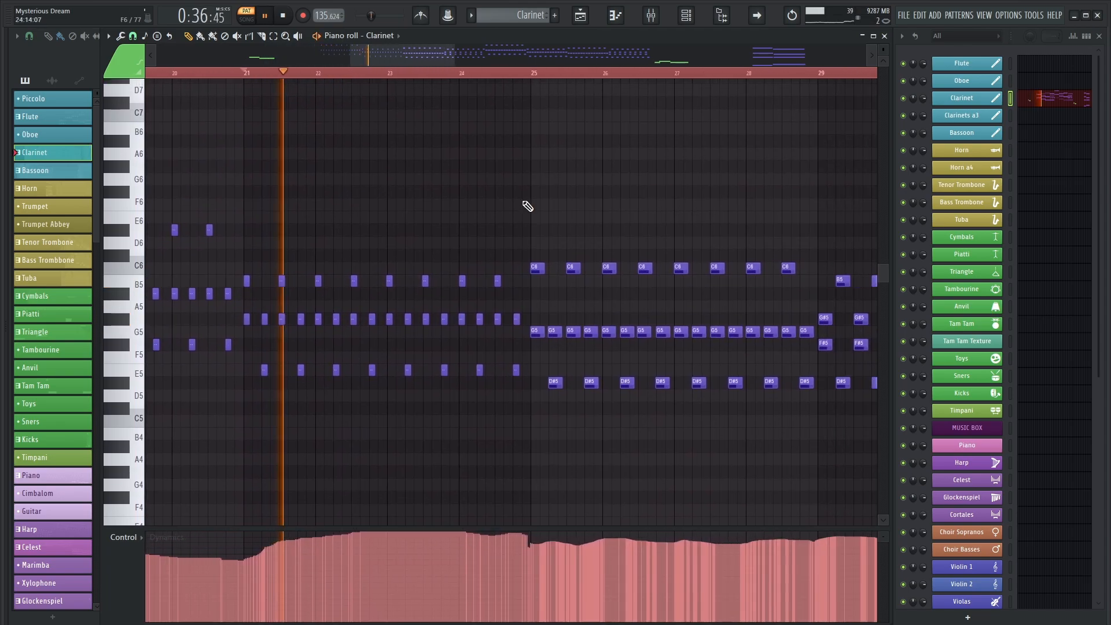
pyautogui.press('space')
# Step: Open the Bassoon pattern and play its short repeated notes from bar 17 and from bar 21, and stop playback
pyautogui.scroll(-1, 519, 15)
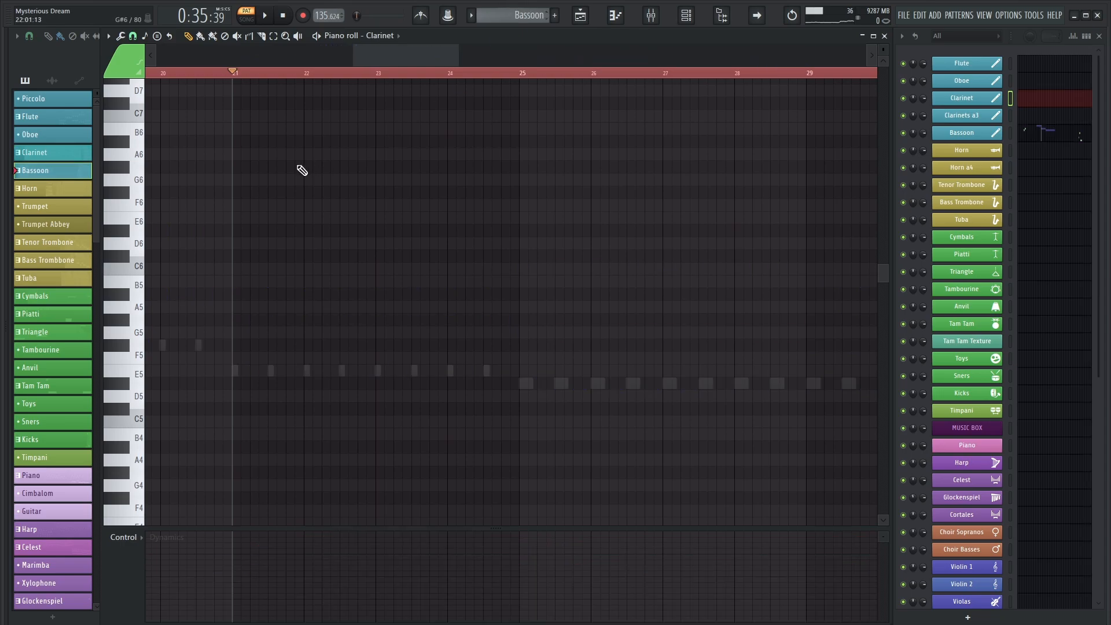
pyautogui.hscroll(-4, 342, 277)
pyautogui.hscroll(-2, 347, 299)
pyautogui.doubleClick(314, 345)
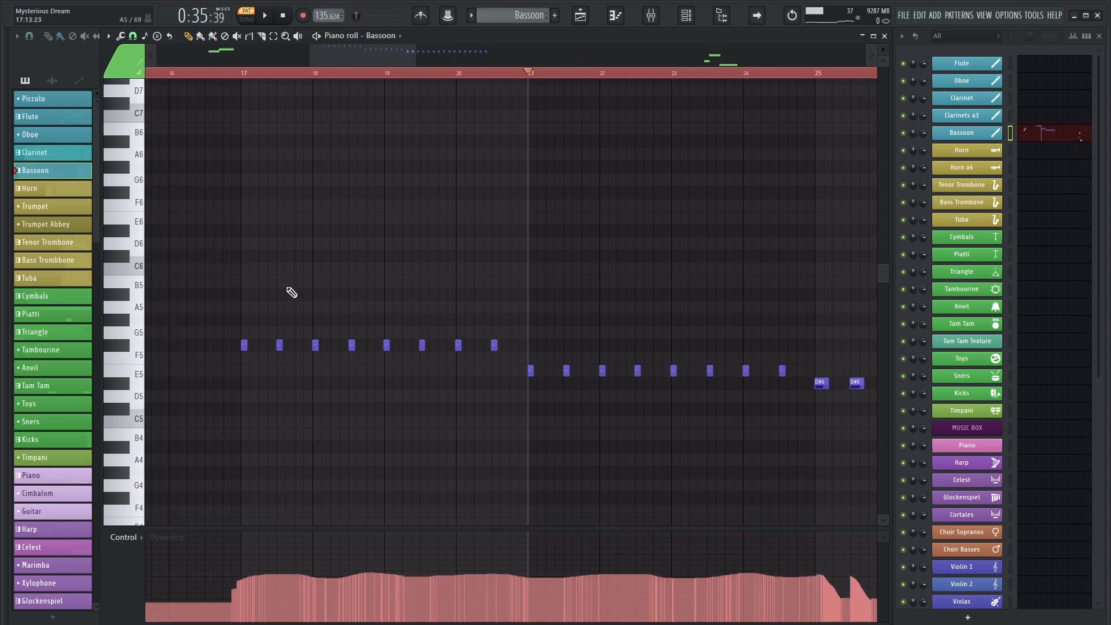
pyautogui.click(236, 75)
pyautogui.press('space')
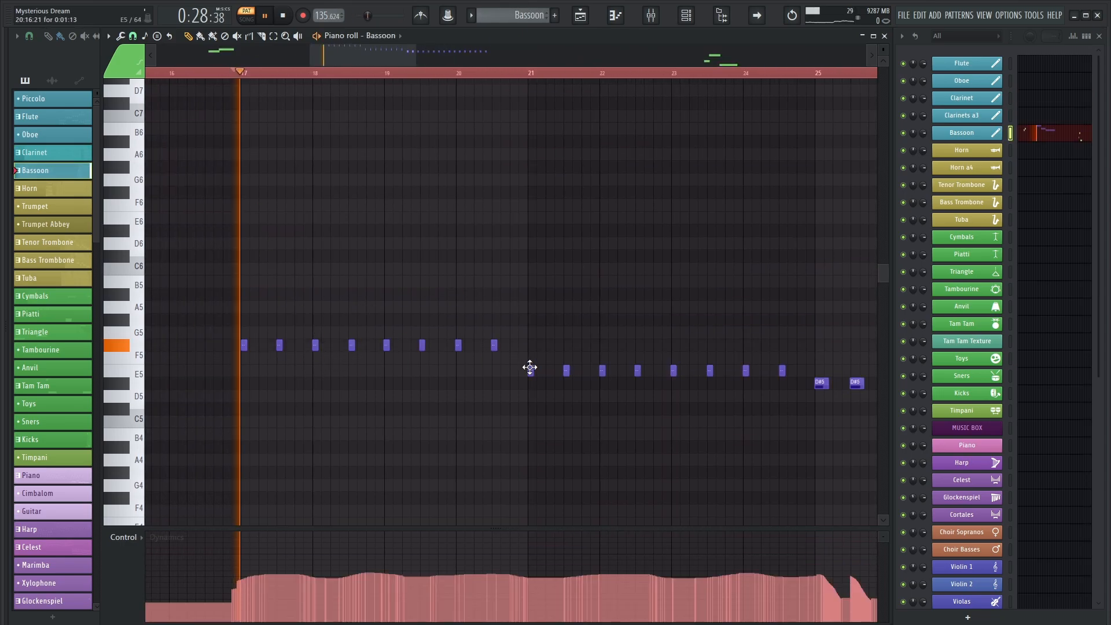
pyautogui.click(528, 76)
pyautogui.press('space')
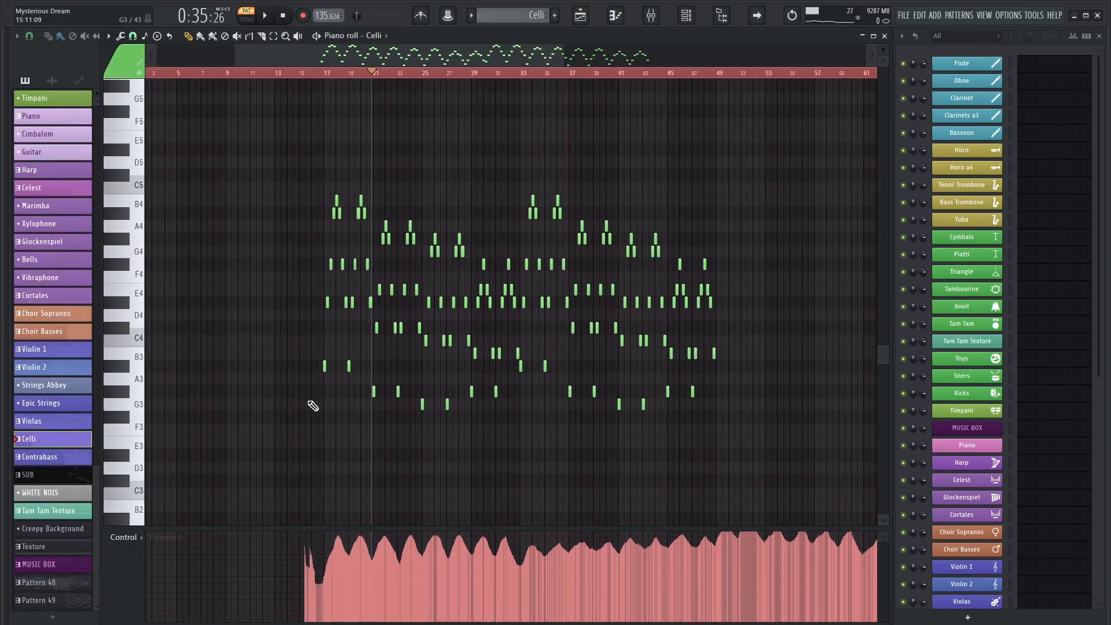
# Step: Play the Celli's arpeggio pattern from bar 17, following its notes past bar 21, and stop playback
pyautogui.scroll(1, 325, 74)
pyautogui.click(328, 73)
pyautogui.press('space')
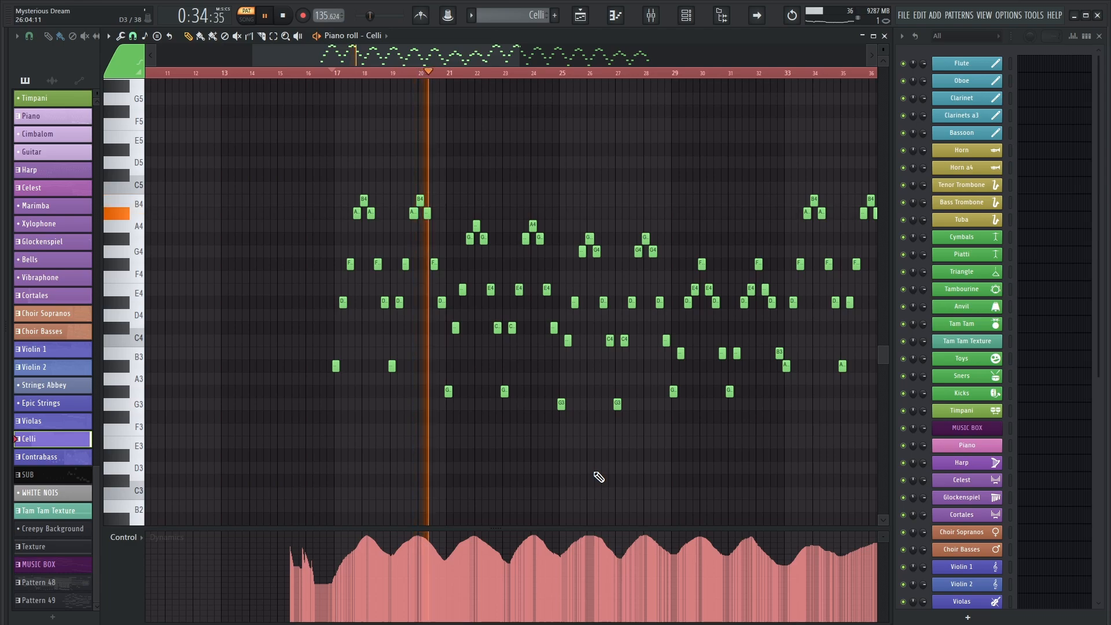
pyautogui.moveTo(563, 466); pyautogui.dragTo(519, 459)
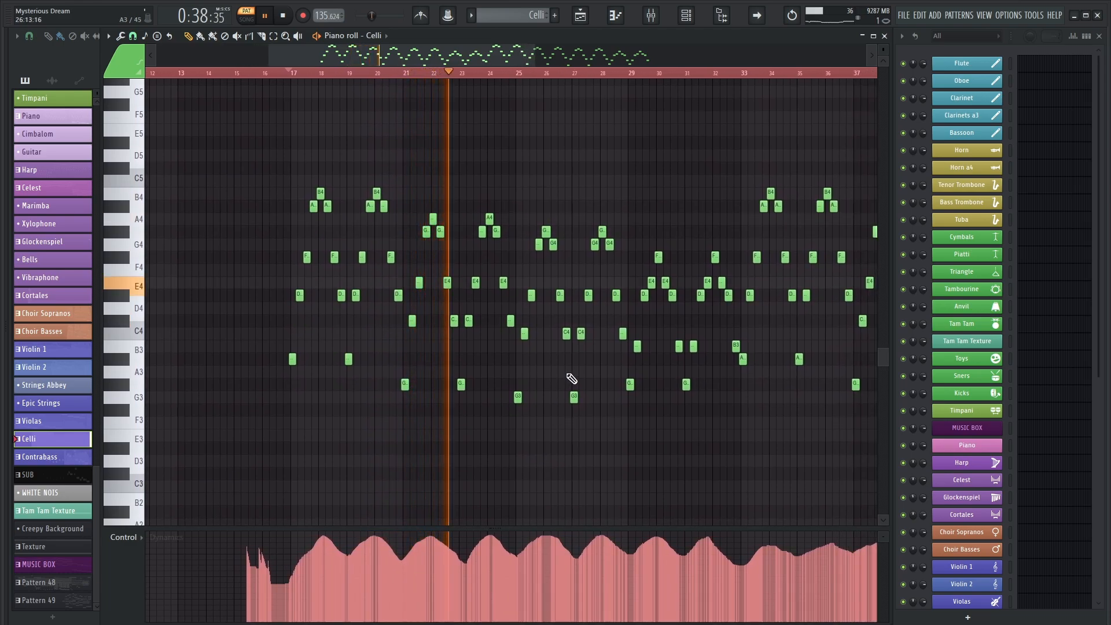
pyautogui.press('space')
# Step: Open the Harp pattern from the playlist and play its arpeggios from just before bar 17
pyautogui.click(589, 18)
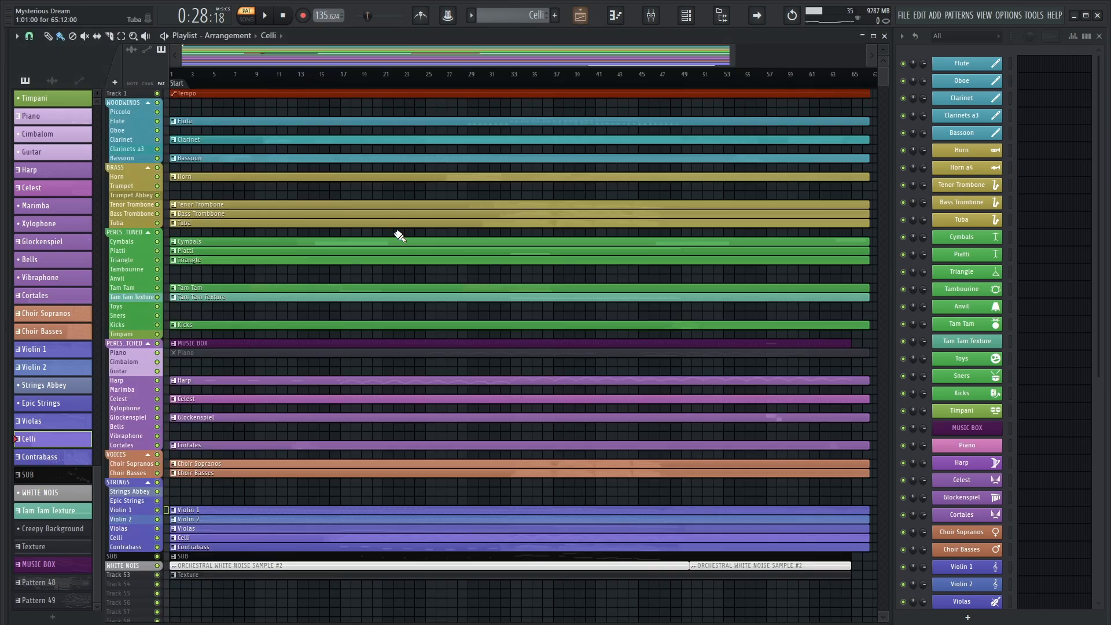
pyautogui.doubleClick(226, 384)
pyautogui.press('space')
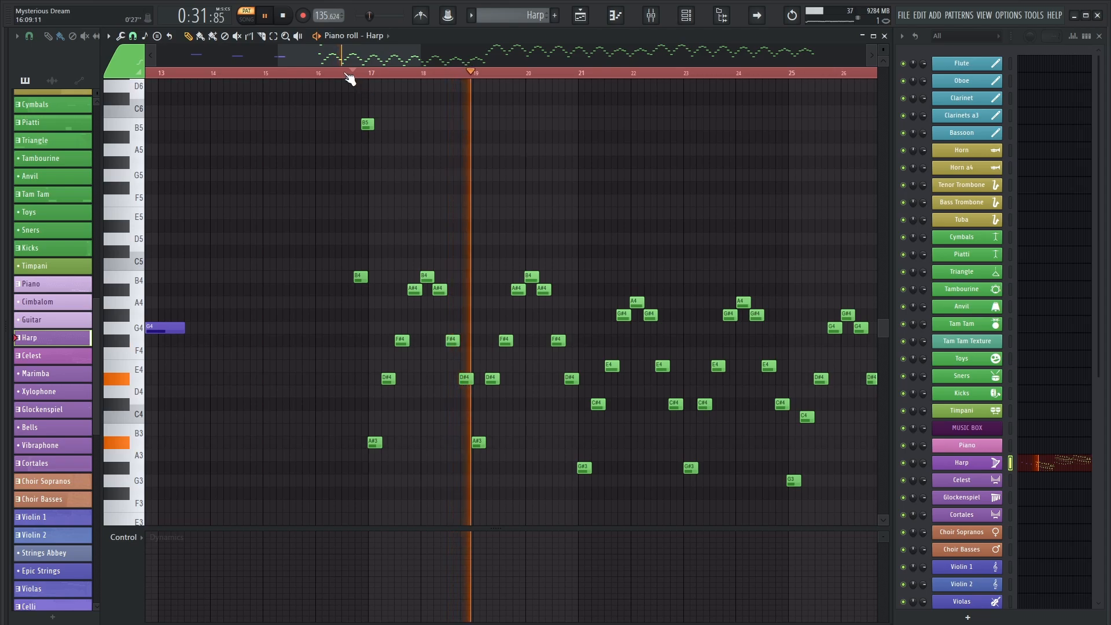
pyautogui.moveTo(547, 214); pyautogui.dragTo(331, 135)
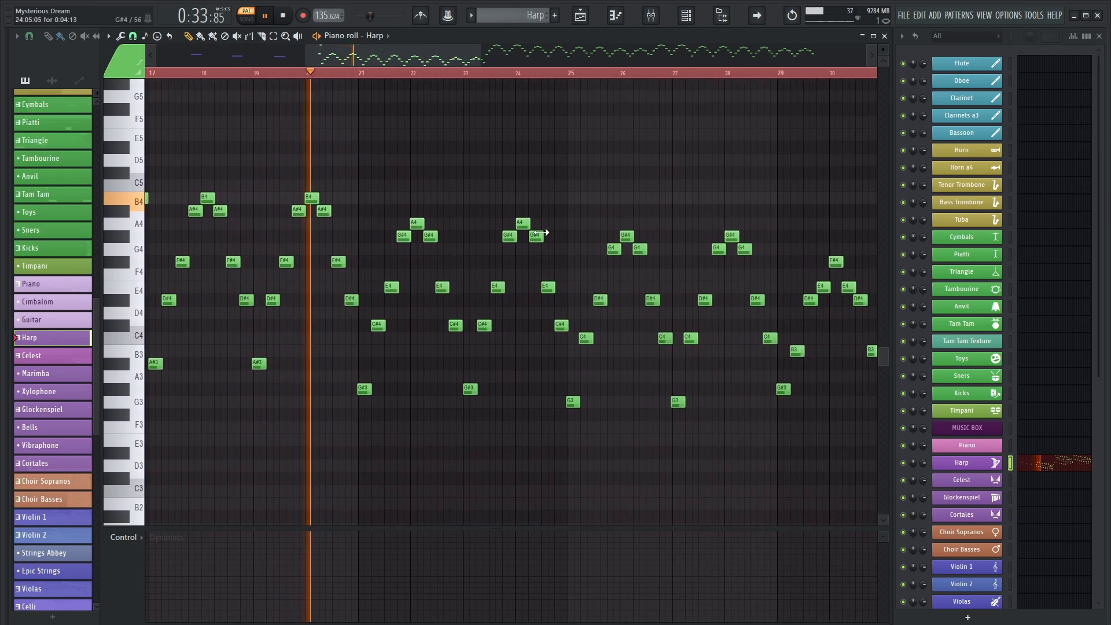
pyautogui.scroll(-3, 535, 232)
pyautogui.moveTo(723, 263); pyautogui.dragTo(519, 255)
pyautogui.moveTo(467, 218); pyautogui.dragTo(611, 238)
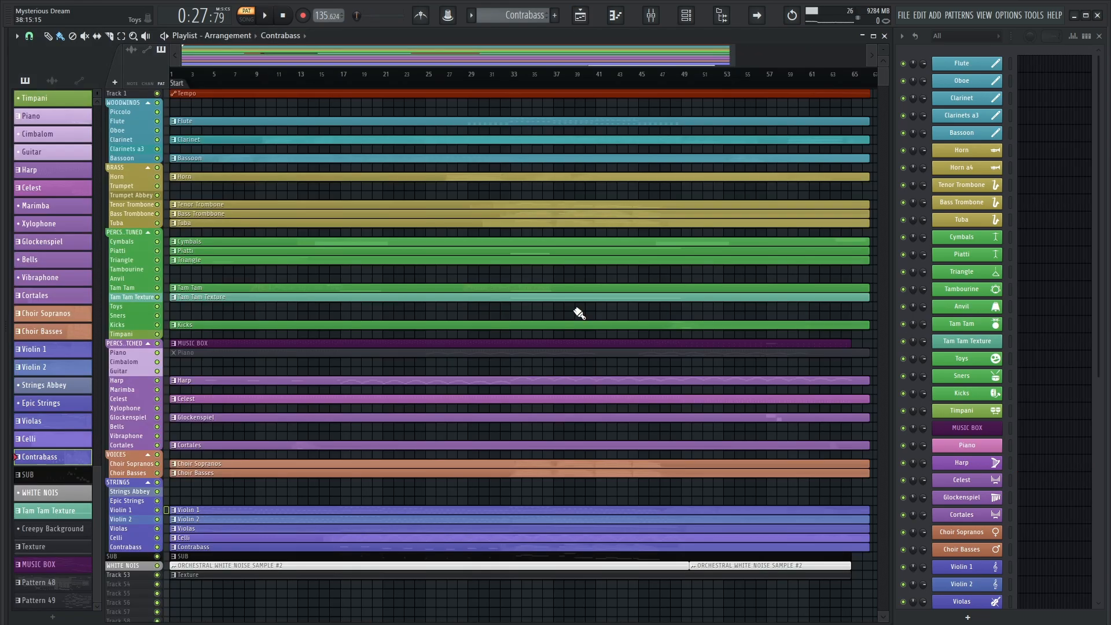
# Step: Open the Contrabass pattern from the playlist, play its notes from just before bar 17, and stop playback
pyautogui.doubleClick(384, 547)
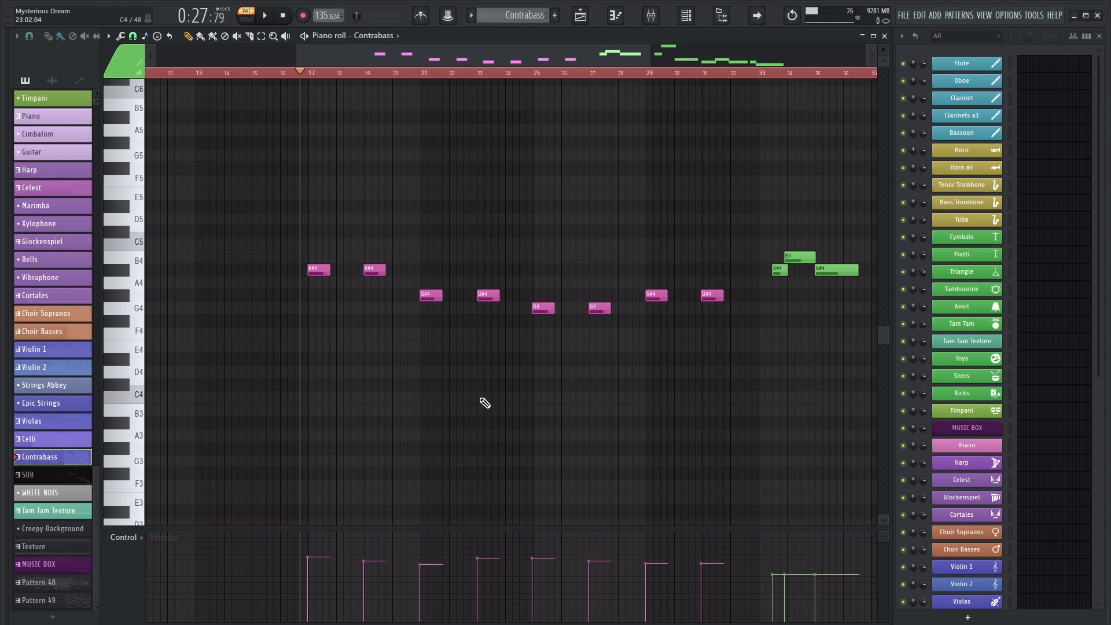
pyautogui.press('space')
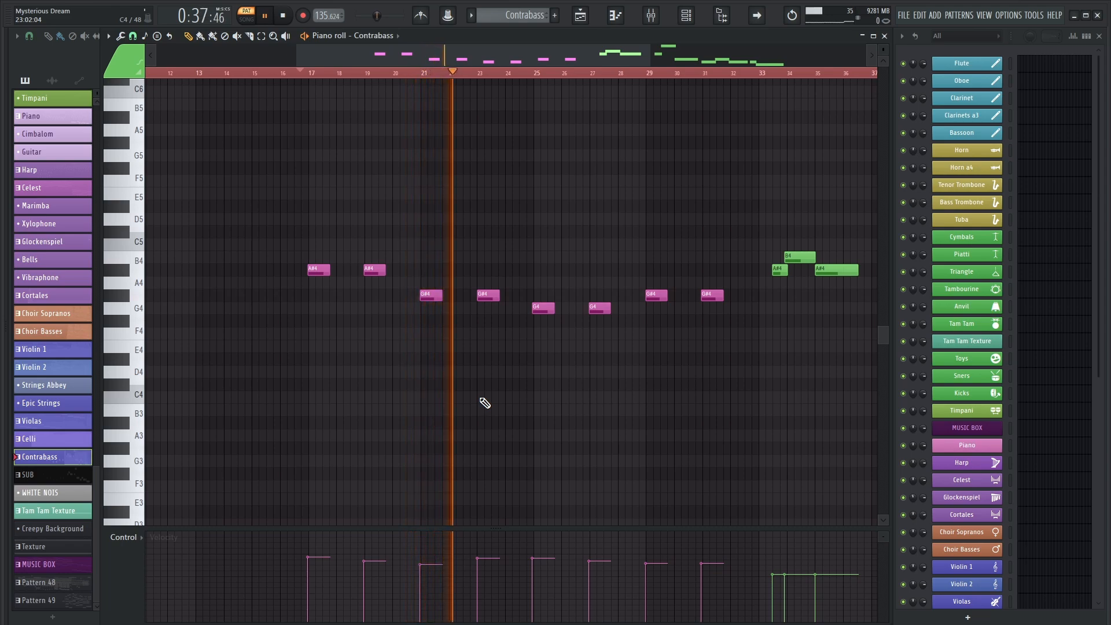
pyautogui.press('space')
pyautogui.scroll(-1, 497, 23)
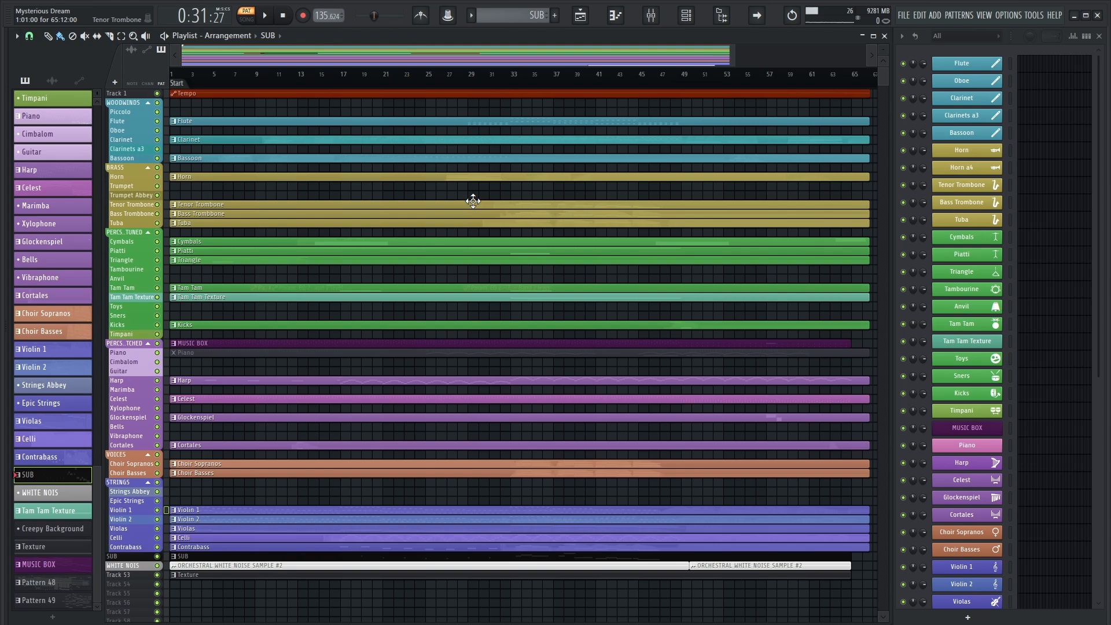
# Step: Open the Clarinet pattern from the playlist, play its longer notes from bar 25, and stop playback
pyautogui.click(444, 141)
pyautogui.doubleClick(447, 143)
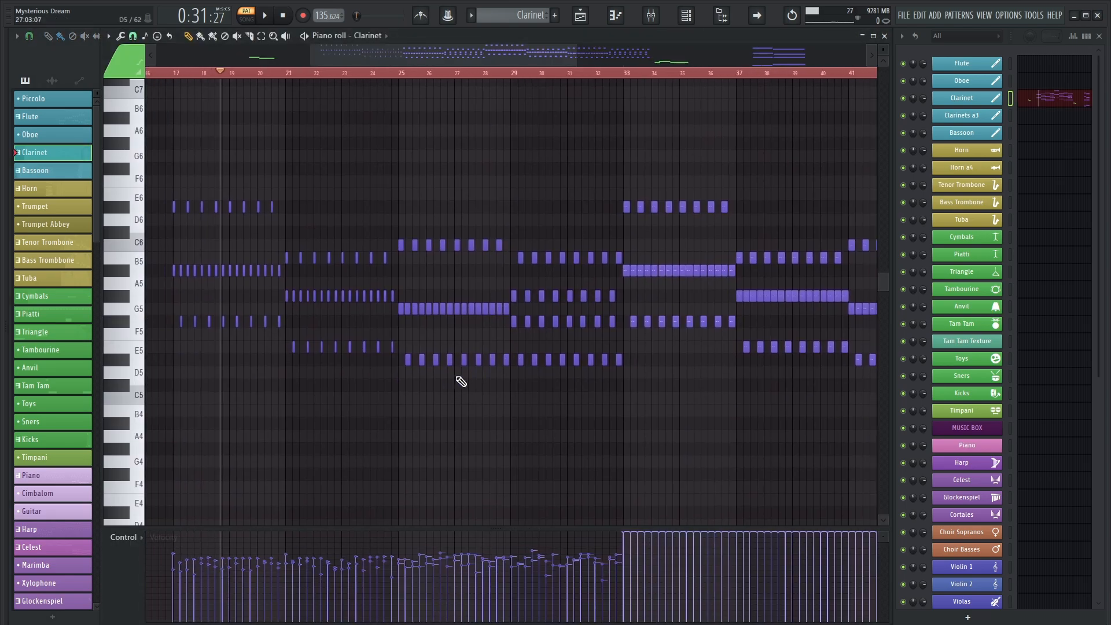
pyautogui.scroll(3, 366, 308)
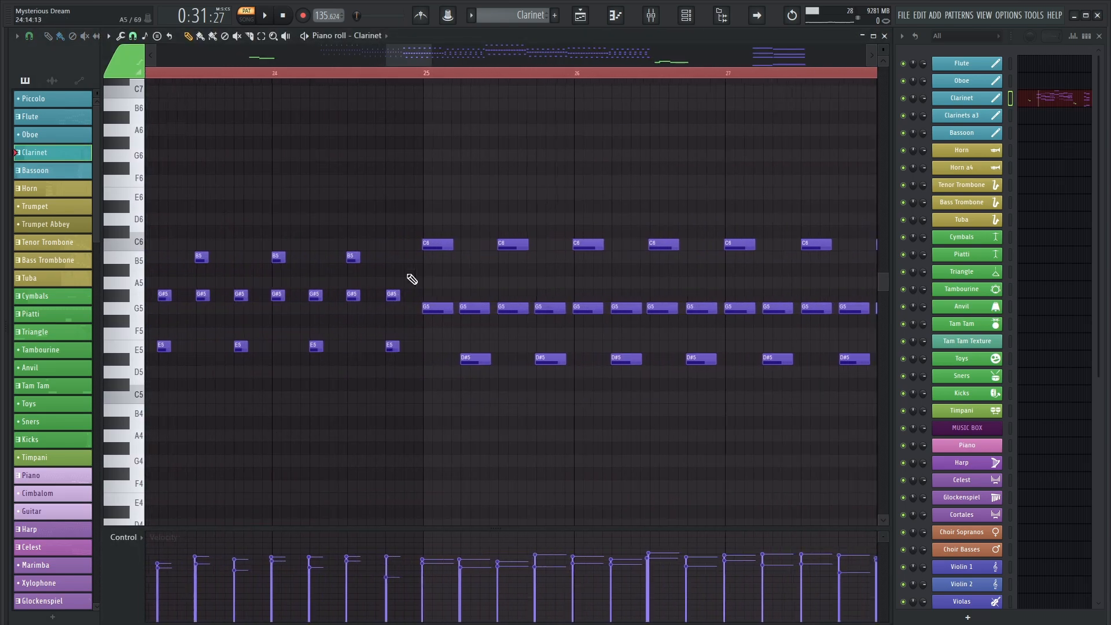
pyautogui.scroll(-1, 448, 327)
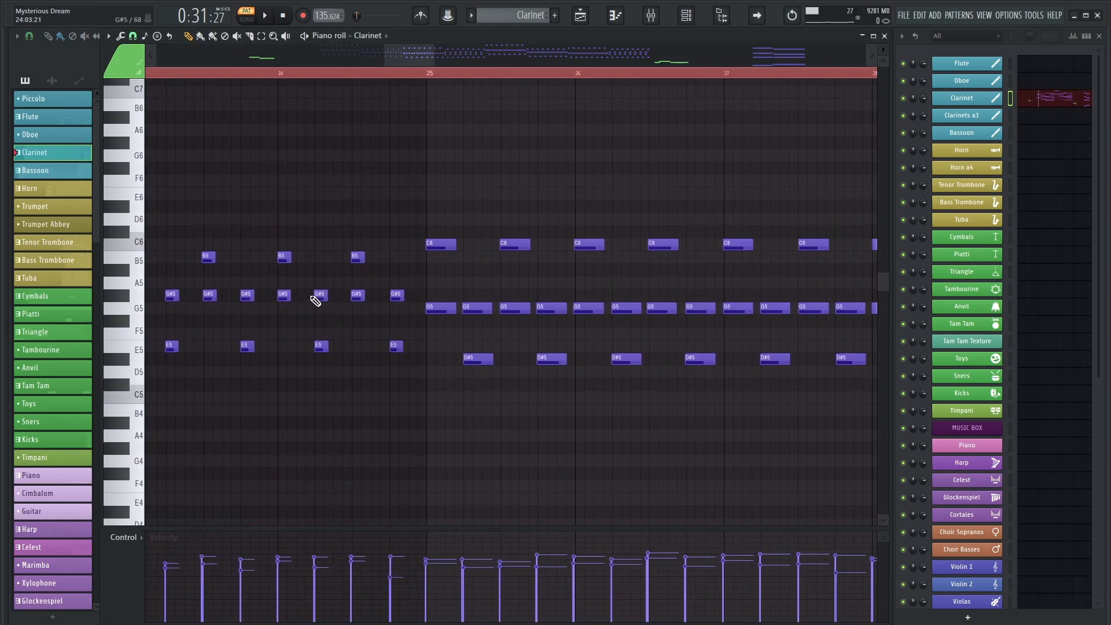
pyautogui.scroll(-1, 339, 232)
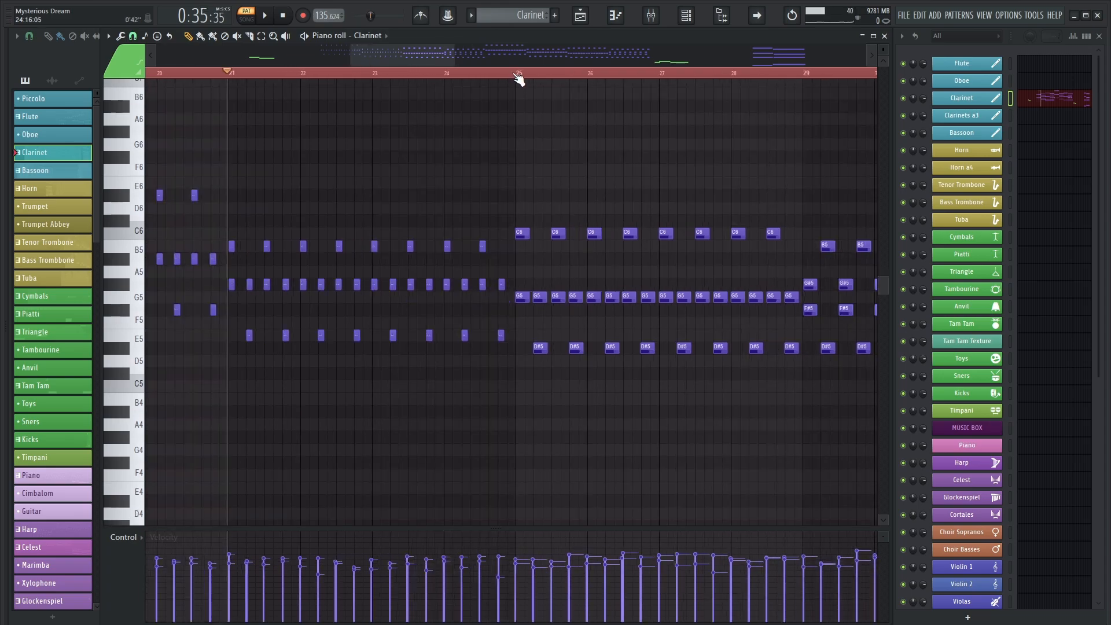
pyautogui.press('space')
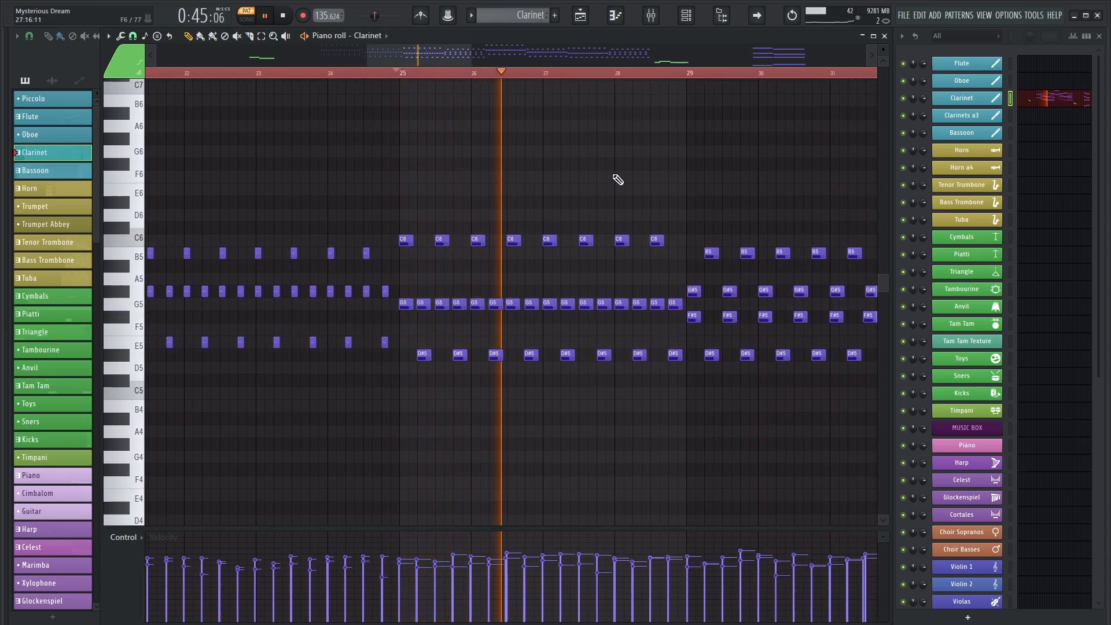
pyautogui.press('space')
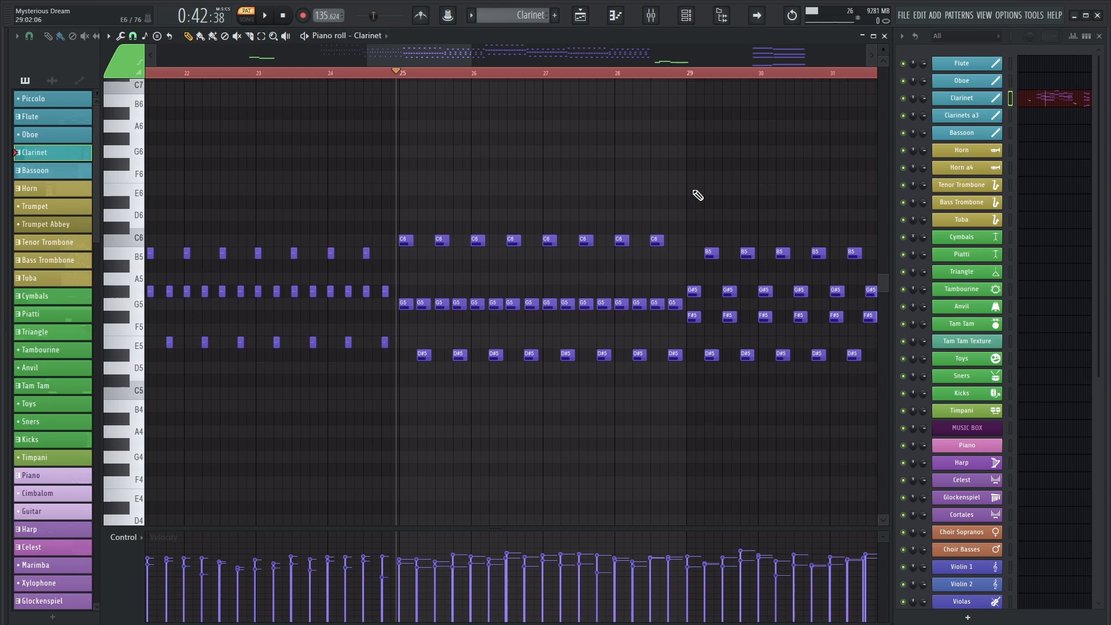
# Step: Open the Bassoon pattern, play its notes from bar 25, replay them from just before bar 24, and stop playback
pyautogui.scroll(-1, 505, 23)
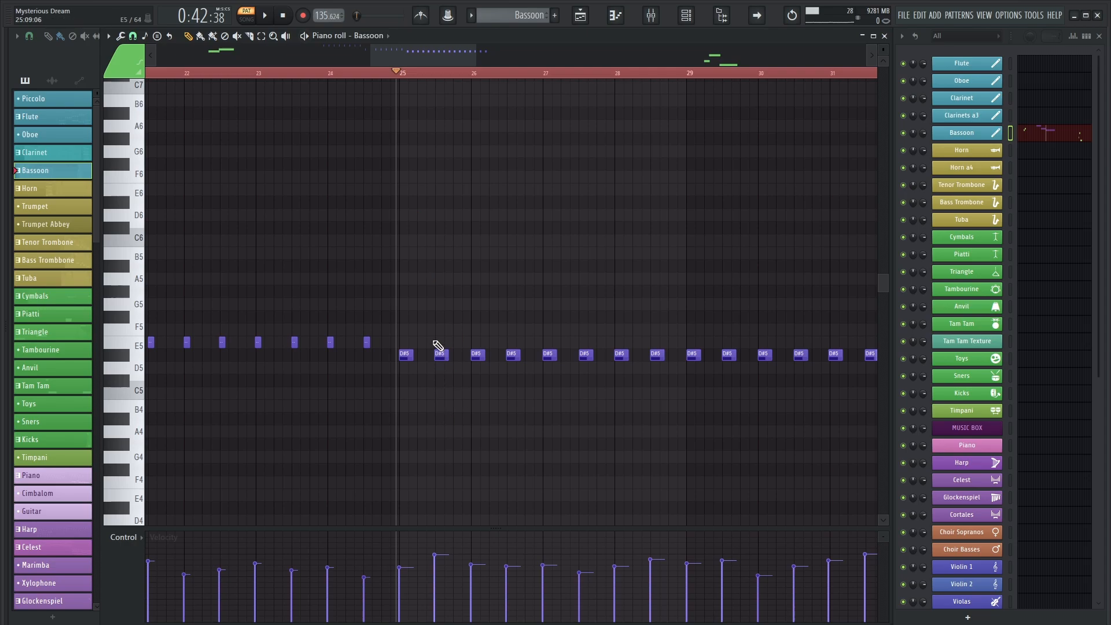
pyautogui.press('space')
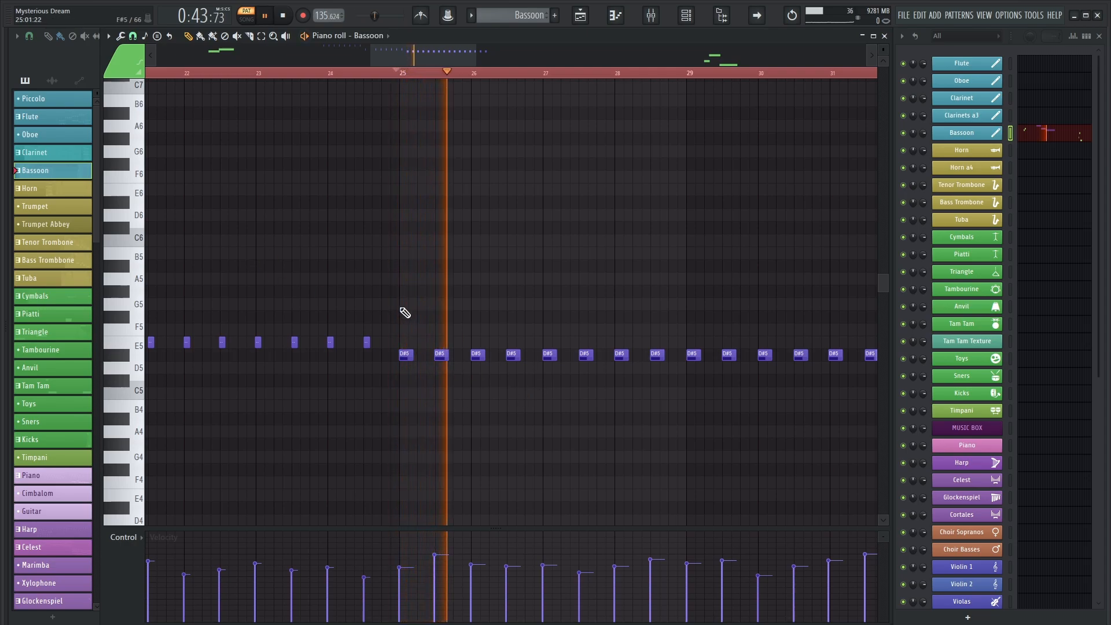
pyautogui.press('space')
pyautogui.click(325, 74)
pyautogui.press('space')
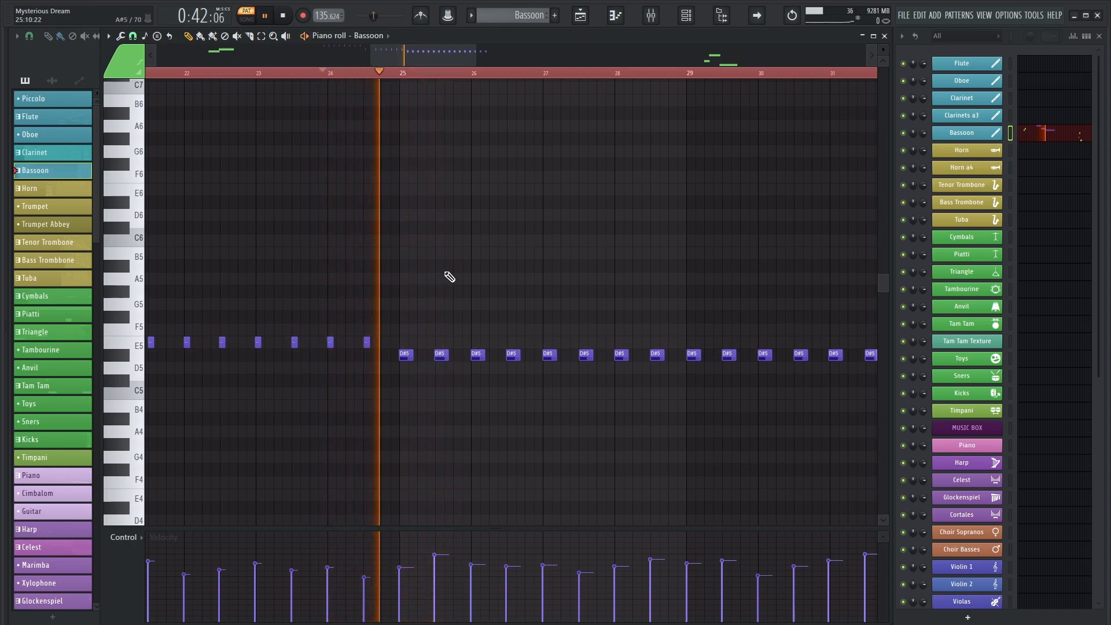
pyautogui.press('space')
pyautogui.press('space')
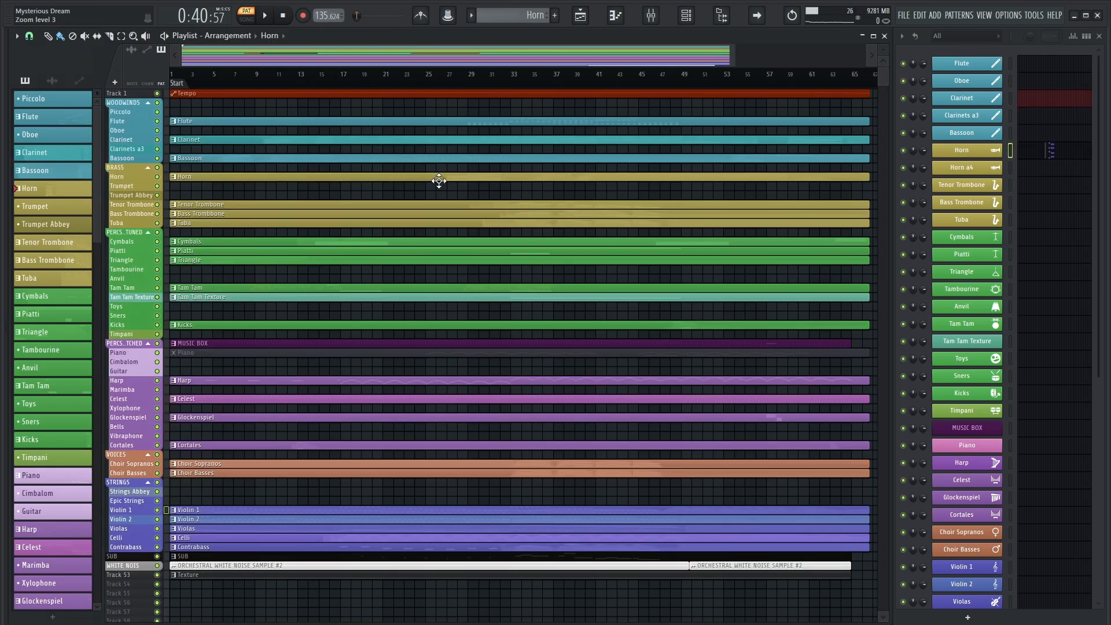
# Step: Open the Horn pattern from the playlist, show its Dynamics curve, and play the chords from just before bar 27
pyautogui.doubleClick(439, 181)
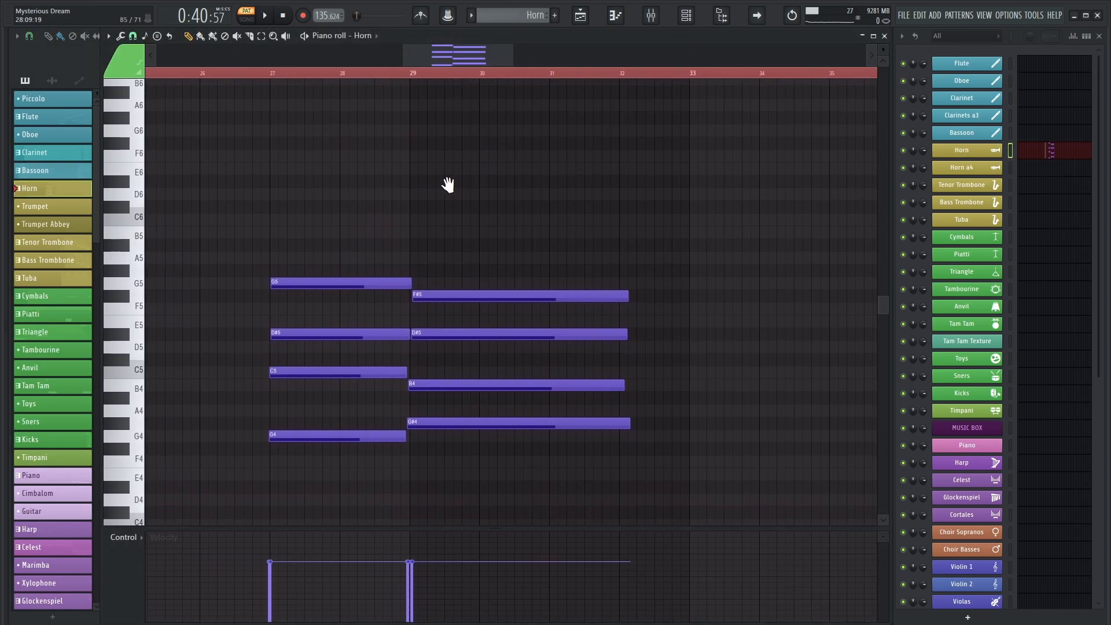
pyautogui.click(138, 538)
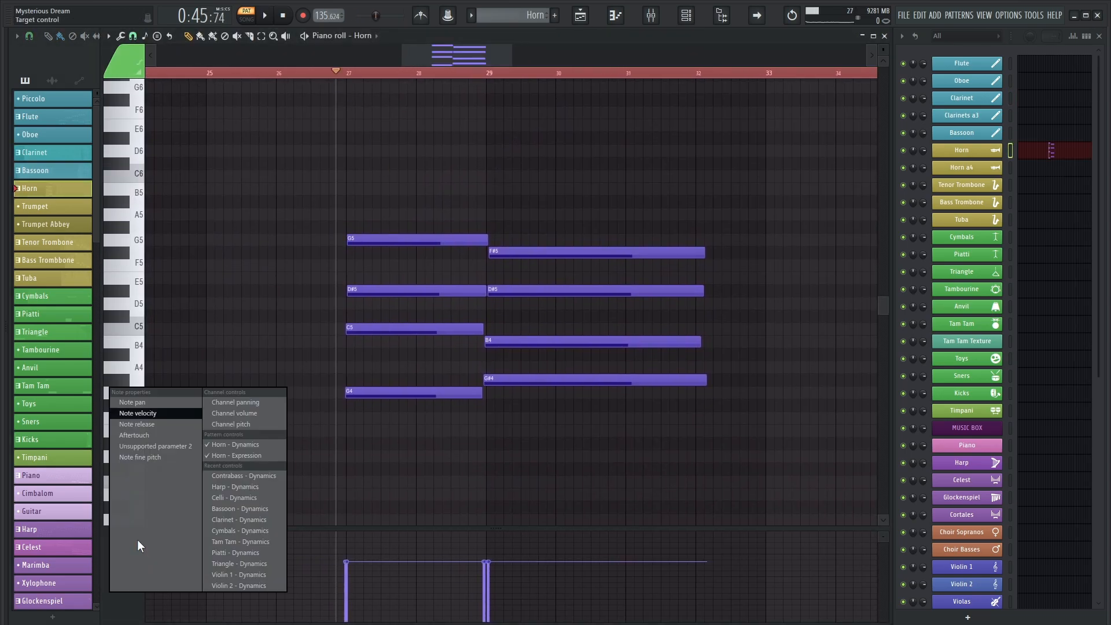
pyautogui.click(244, 446)
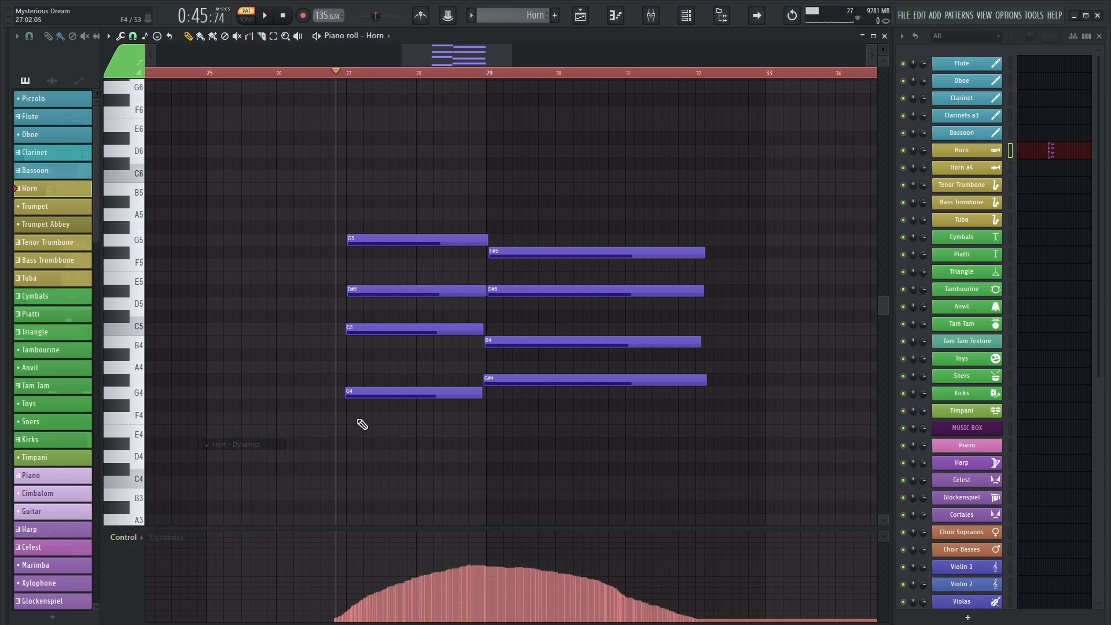
pyautogui.press('space')
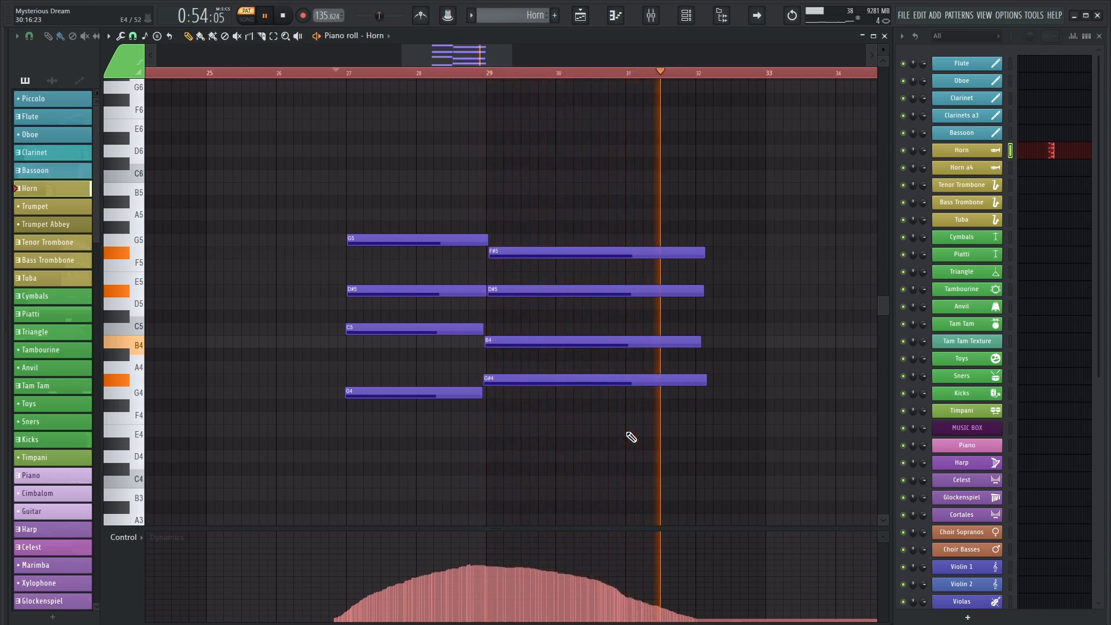
pyautogui.press('space')
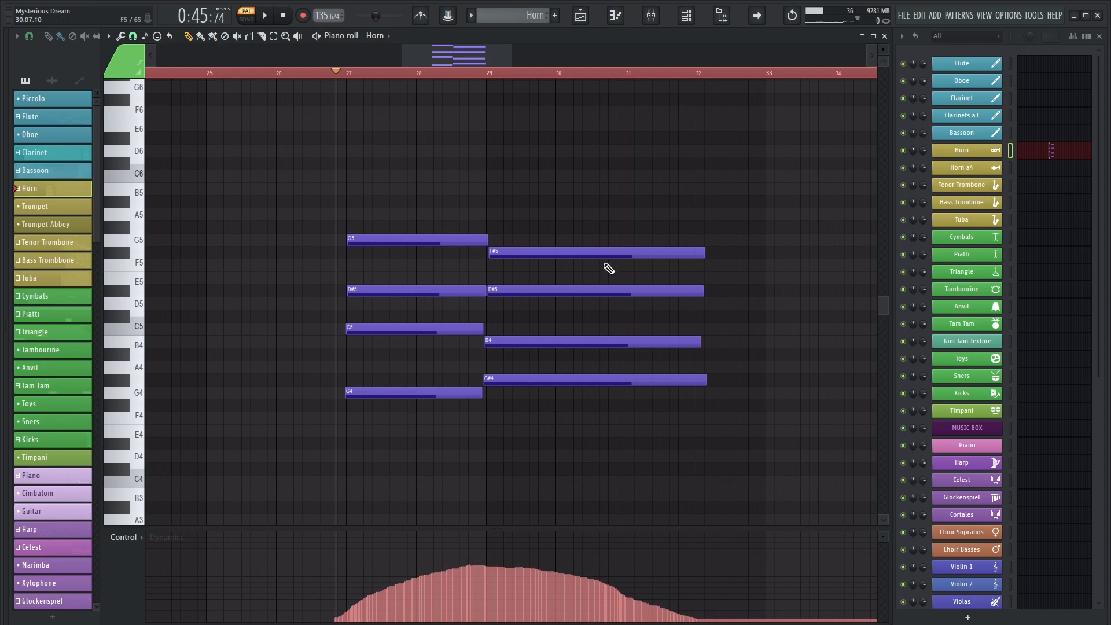
# Step: Show the Horn's Expression curve, and switch back to its Dynamics curve
pyautogui.click(114, 544)
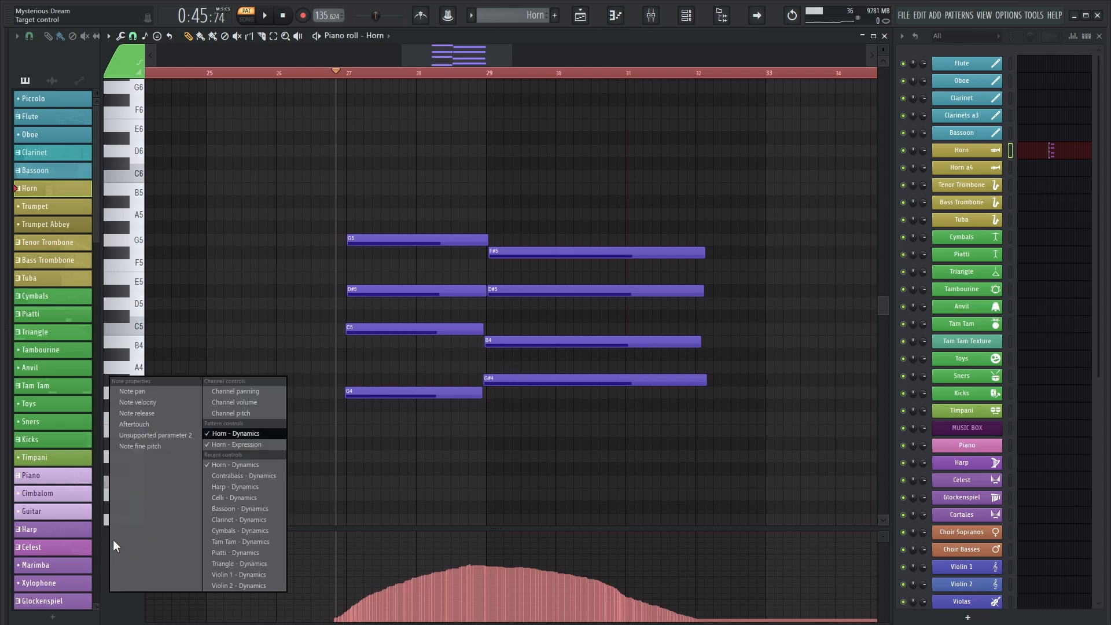
pyautogui.click(237, 444)
pyautogui.click(146, 533)
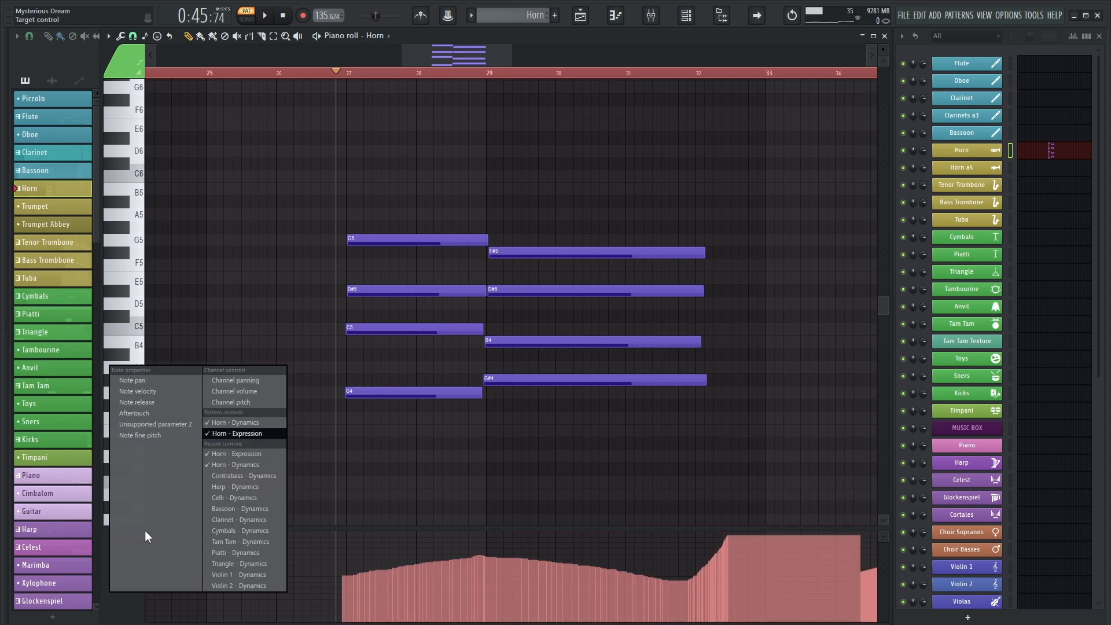
pyautogui.click(227, 426)
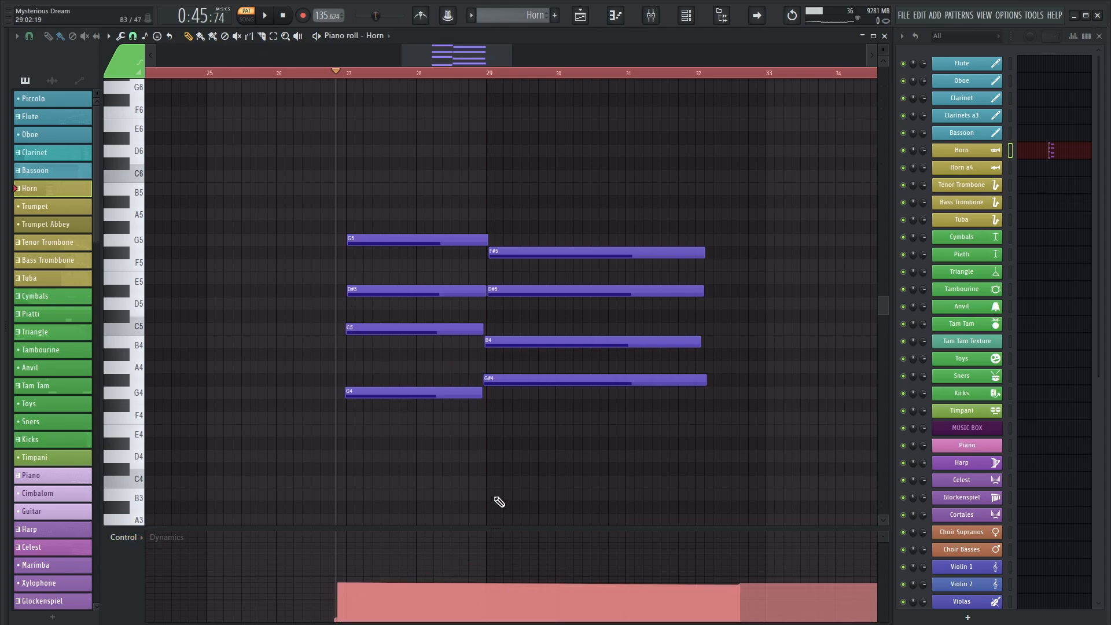
# Step: Play the Horn chords with flat dynamics and expression, undo the flattening, and play them again for comparison
pyautogui.press('space')
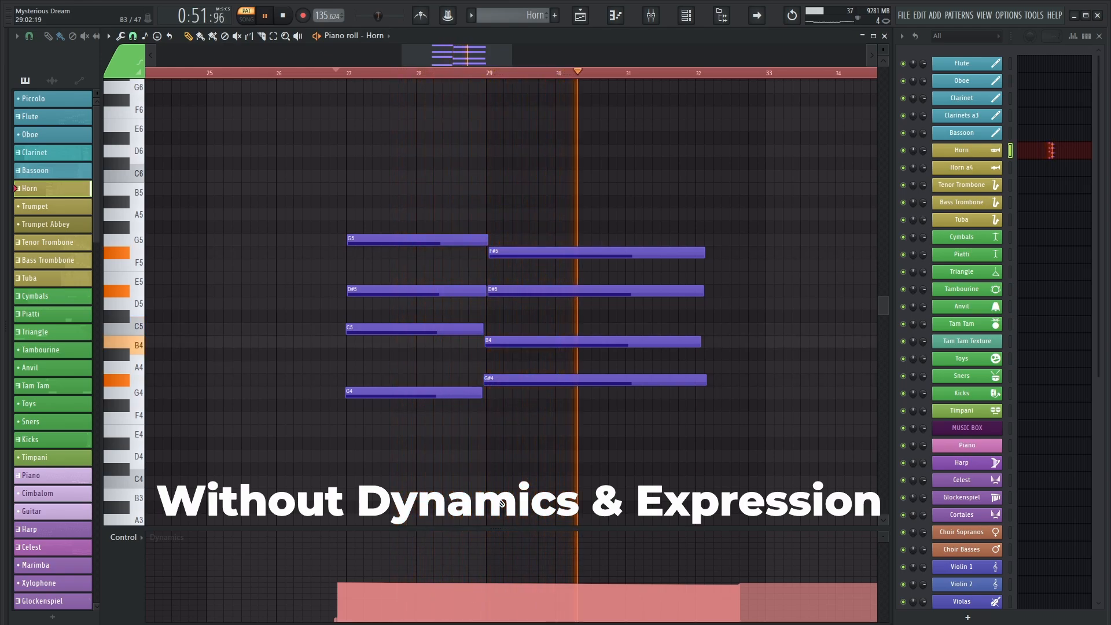
pyautogui.press('space')
pyautogui.hotkey('ctrl', 'z')
pyautogui.press('space')
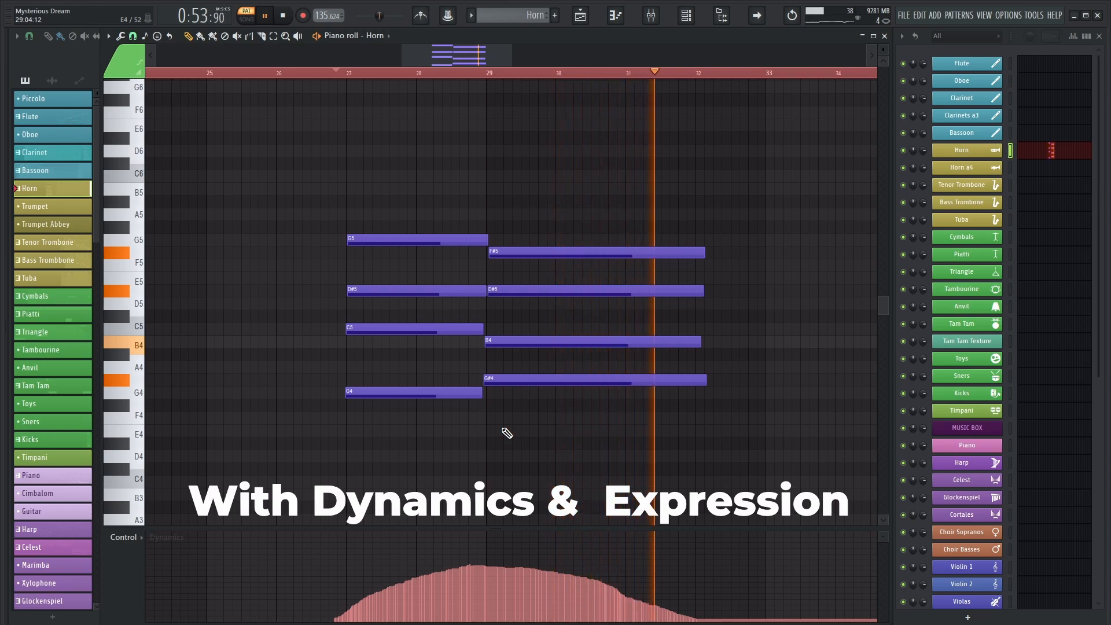
pyautogui.press('space')
# Step: Open the Flute pattern from the playlist to examine its notes from bar 29, and return to the playlist
pyautogui.click(580, 15)
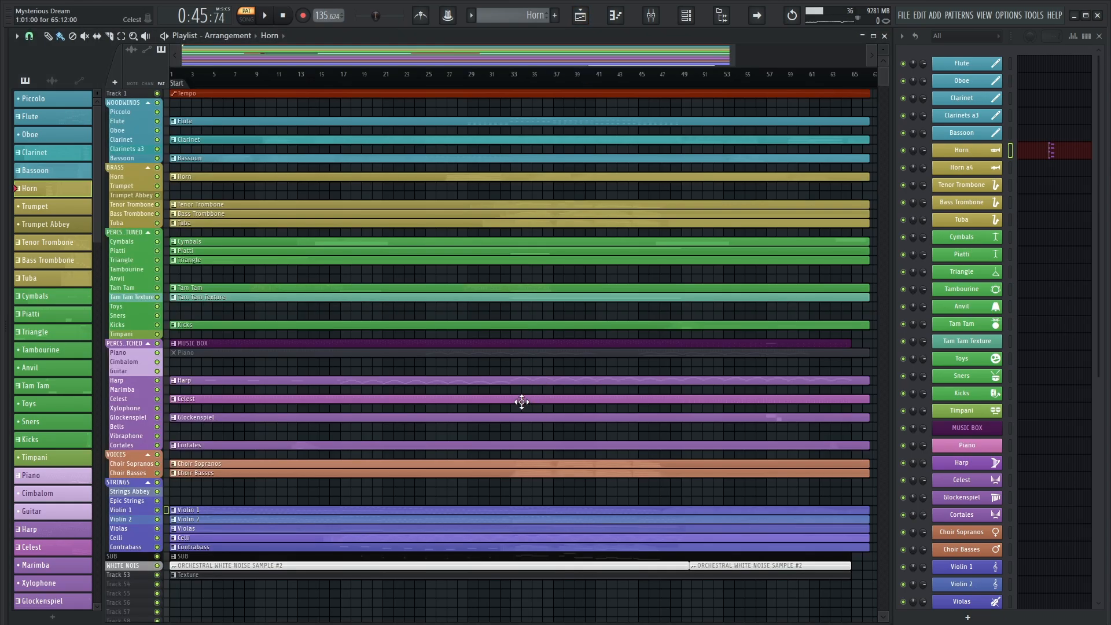
pyautogui.doubleClick(468, 121)
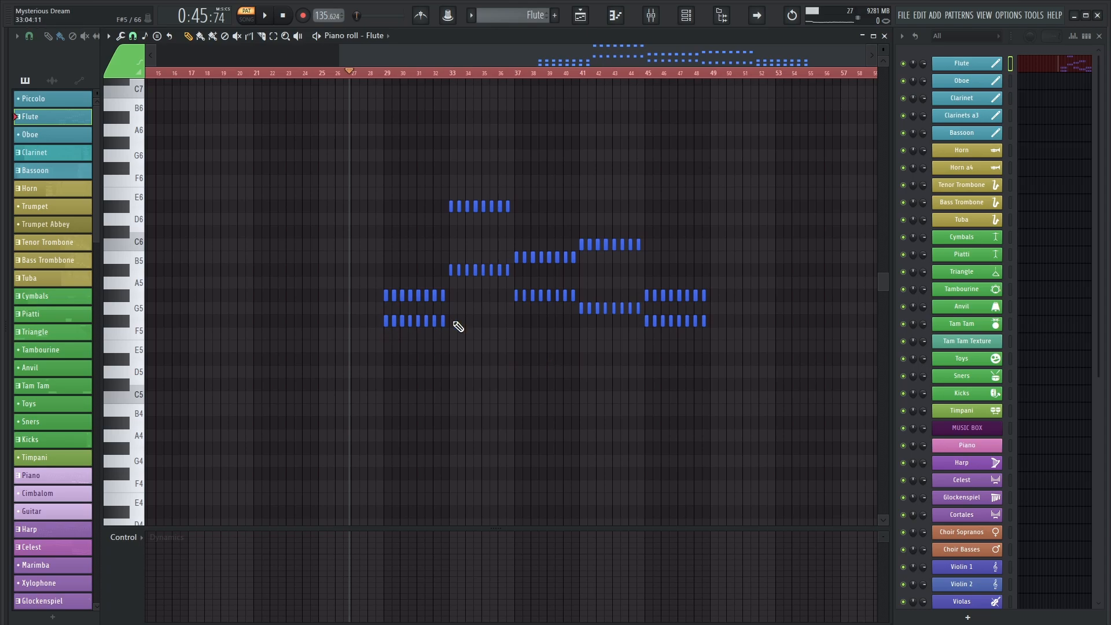
pyautogui.press('F5')
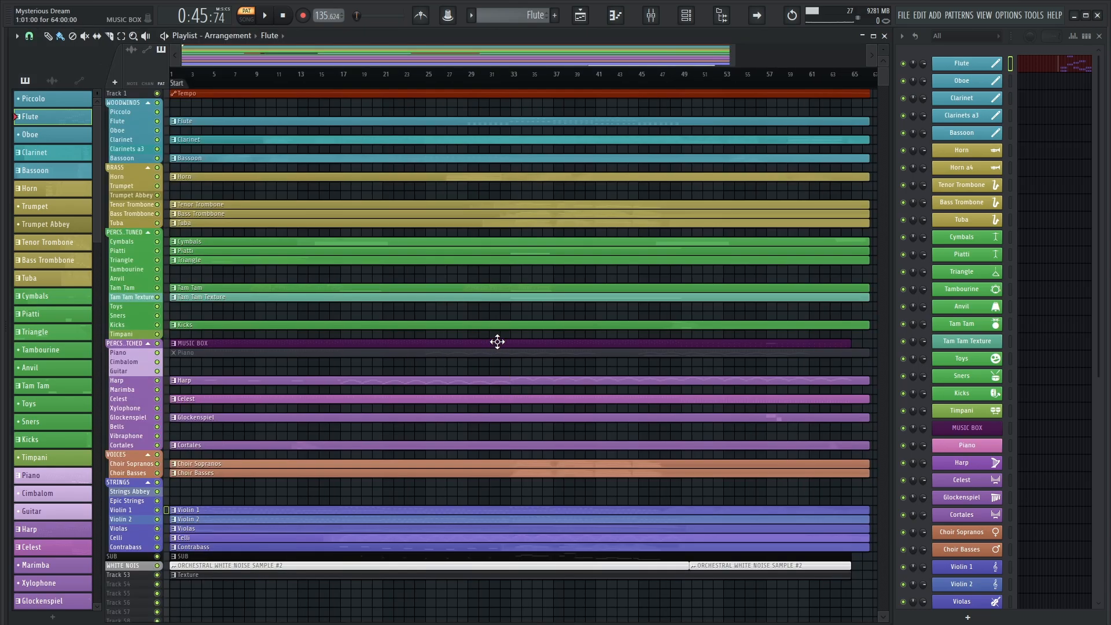
# Step: Play the Piatti and Tam Tam Texture tracks in isolation around bar 33, stop playback, and restore all tracks
pyautogui.moveTo(469, 346); pyautogui.dragTo(553, 228)
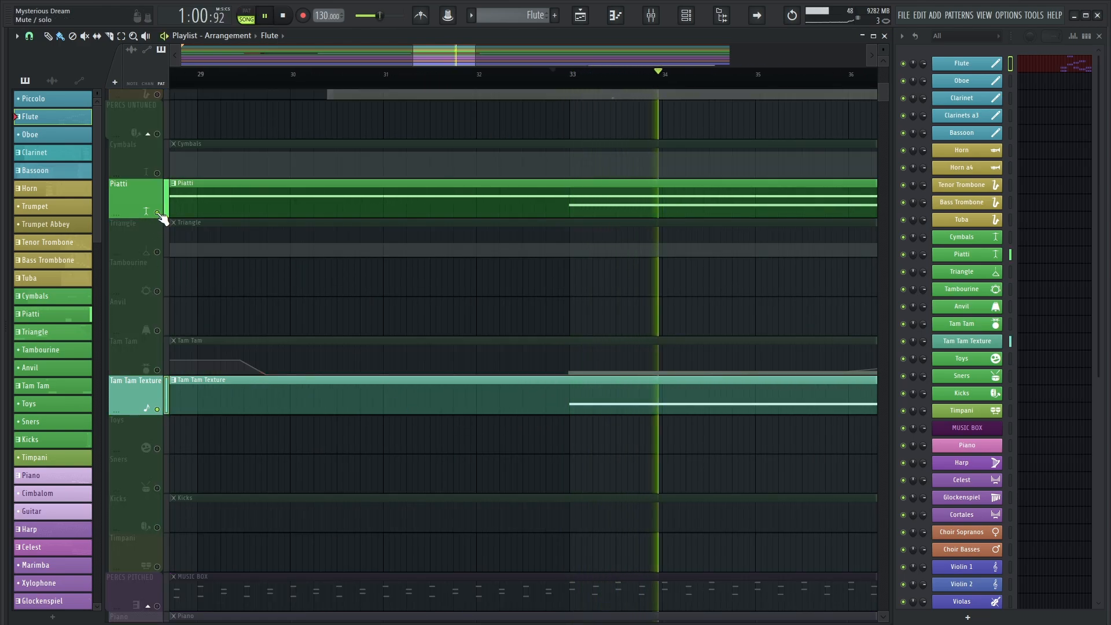
pyautogui.press('space')
pyautogui.rightClick(157, 213)
pyautogui.rightClick(157, 212)
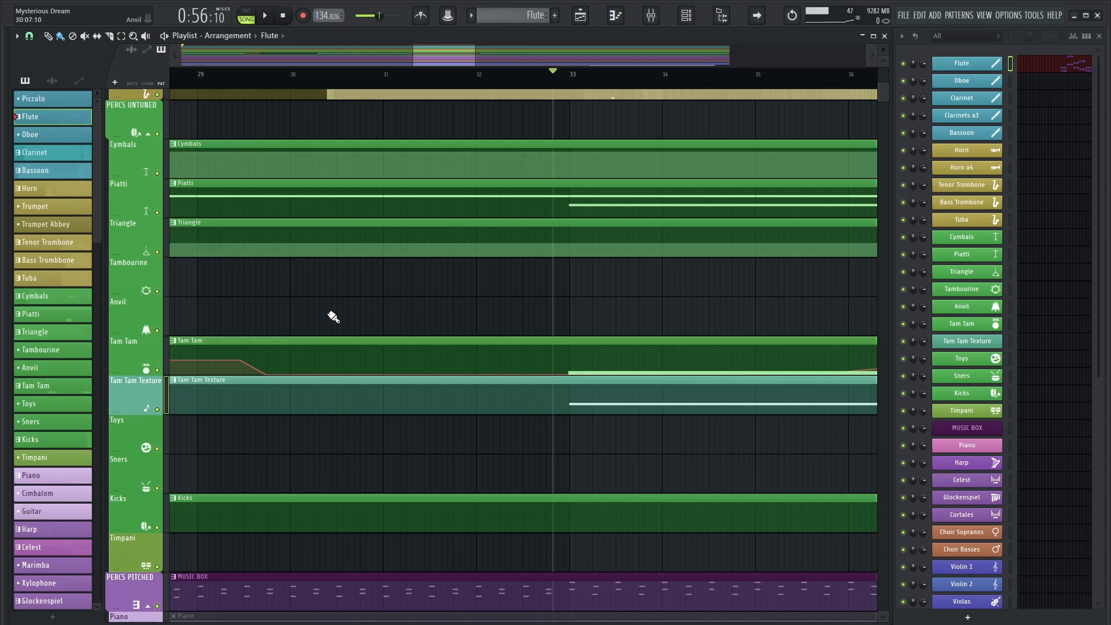
# Step: Solo the Tenor Trombone, Bass Trombone and Tuba tracks together and play them from just before bar 33 to about bar 40
pyautogui.keyDown('ctrl'); pyautogui.rightClick(330, 313); pyautogui.keyUp('ctrl')
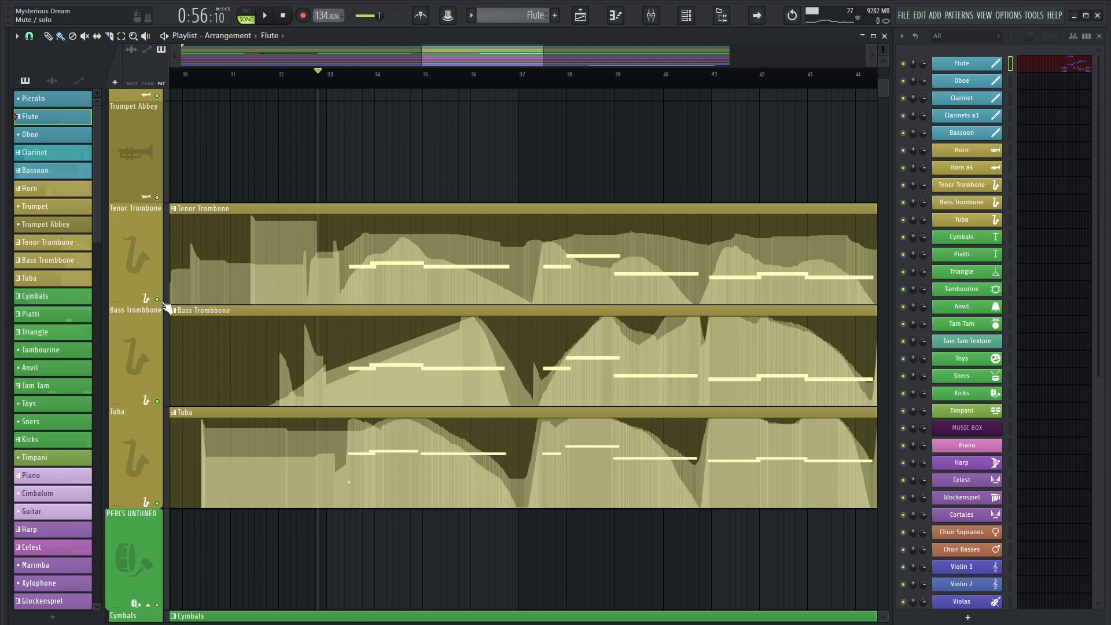
pyautogui.rightClick(157, 300)
pyautogui.click(158, 401)
pyautogui.click(157, 503)
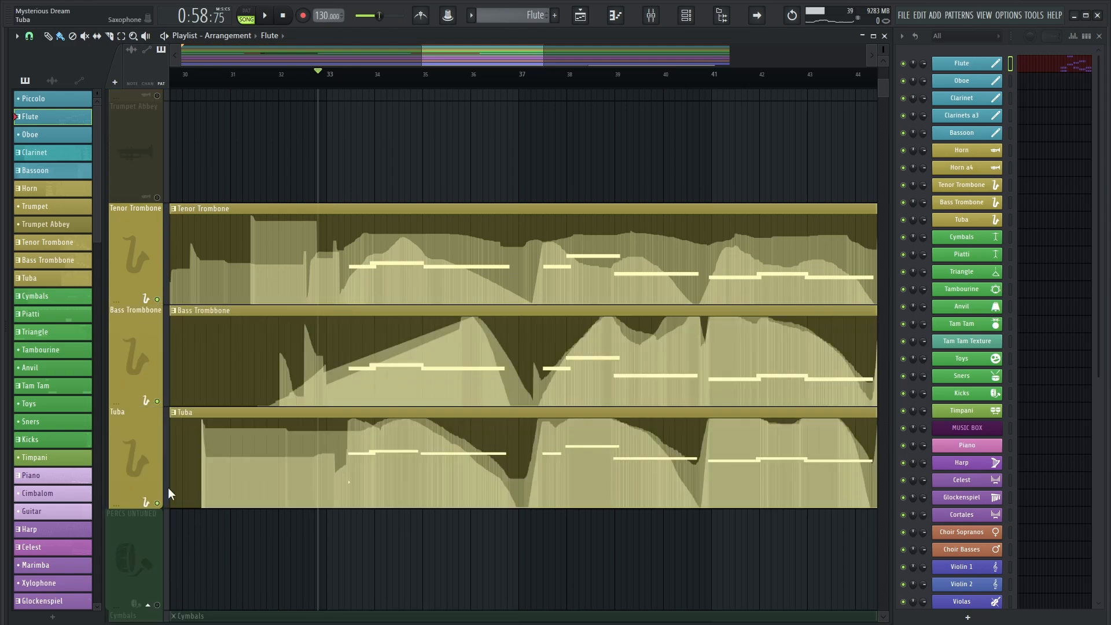
pyautogui.press('space')
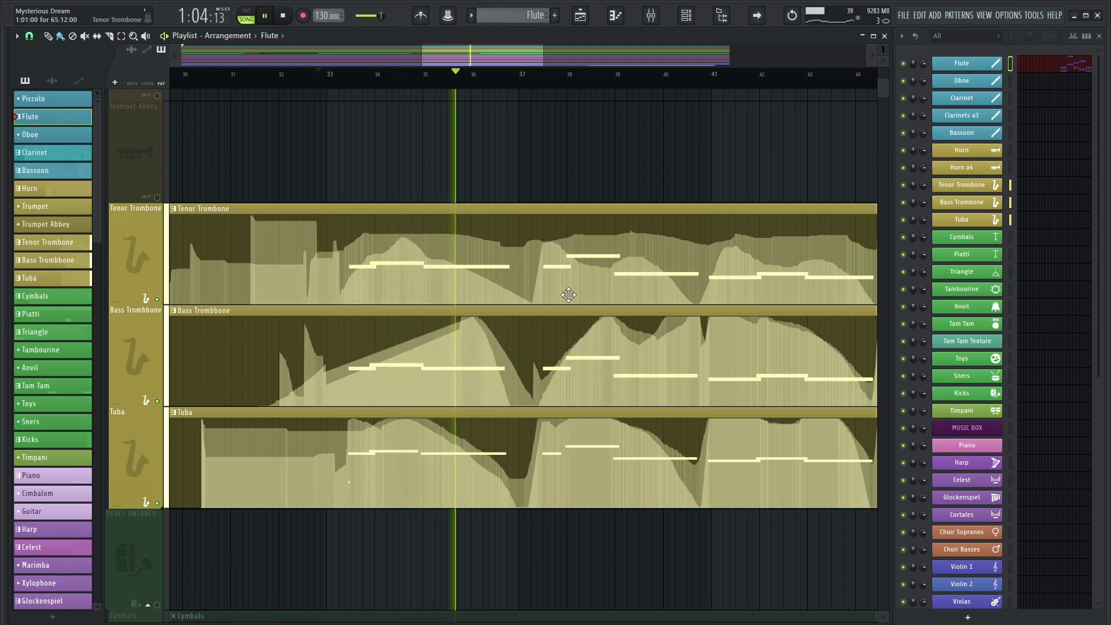
pyautogui.moveTo(637, 315); pyautogui.dragTo(573, 321)
pyautogui.scroll(-2, 574, 321)
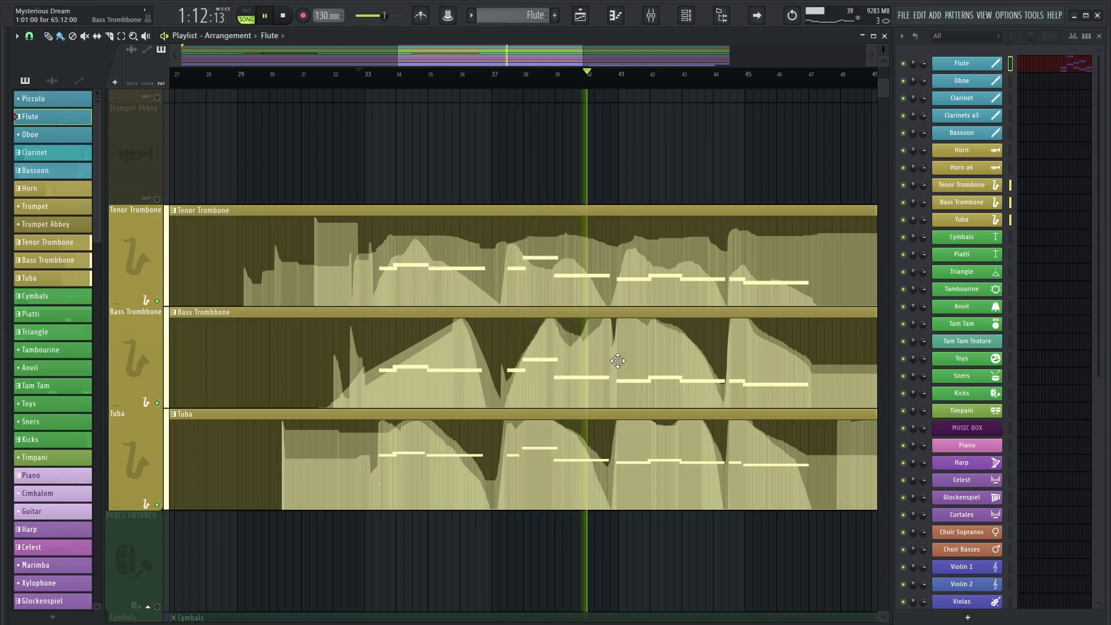
pyautogui.press('space')
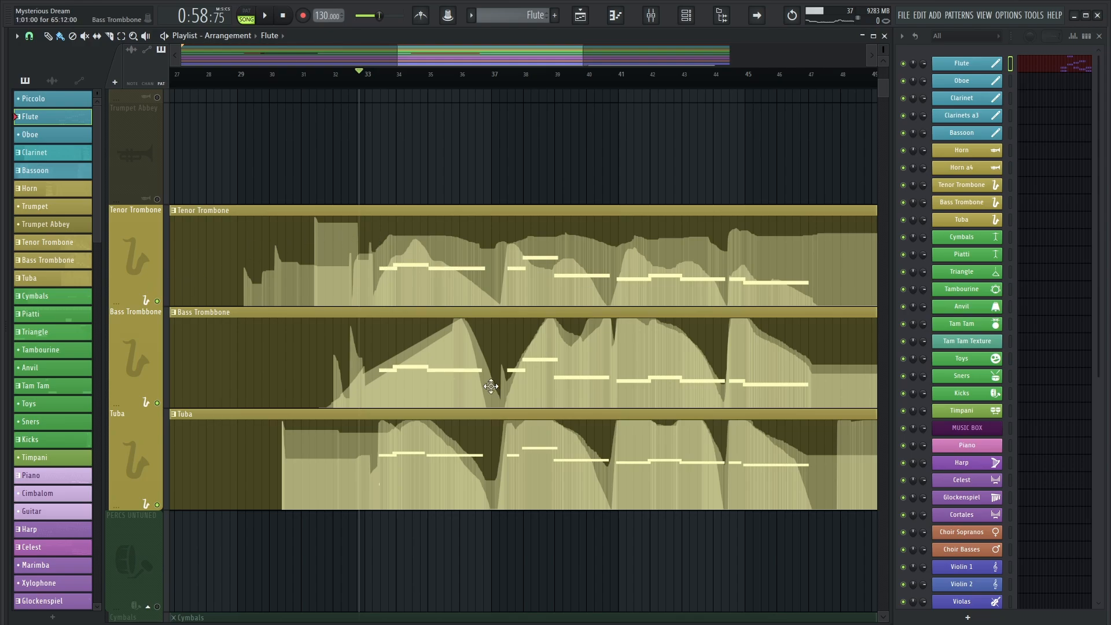
# Step: Solo and play the Tenor Trombone, Bass Trombone and Tuba tracks one at a time, and stop playback
pyautogui.rightClick(156, 301)
pyautogui.press('space')
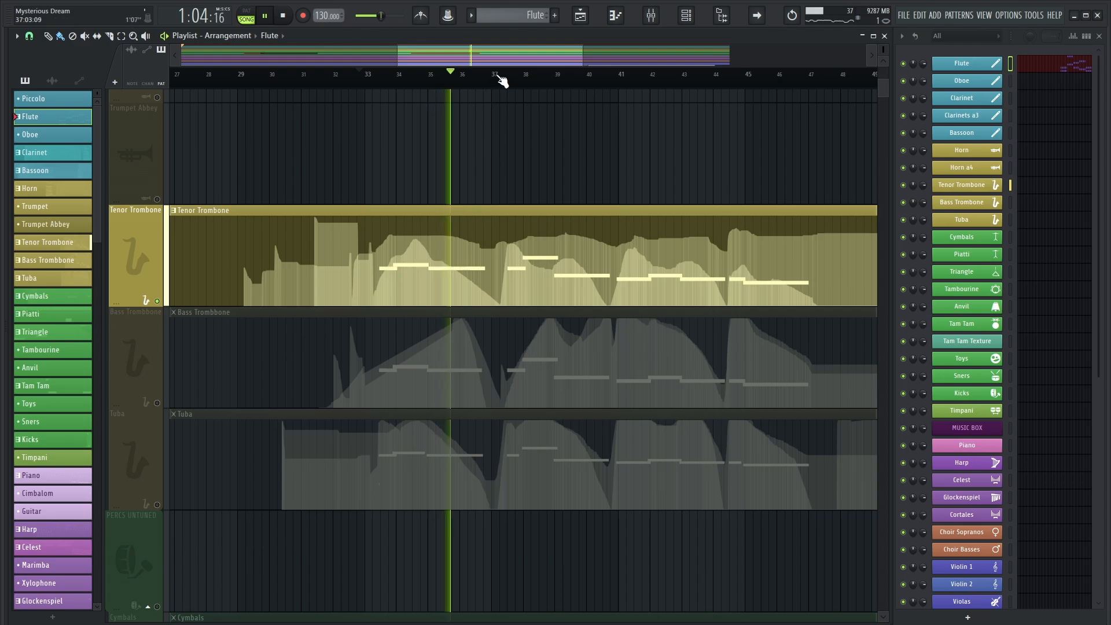
pyautogui.rightClick(144, 375)
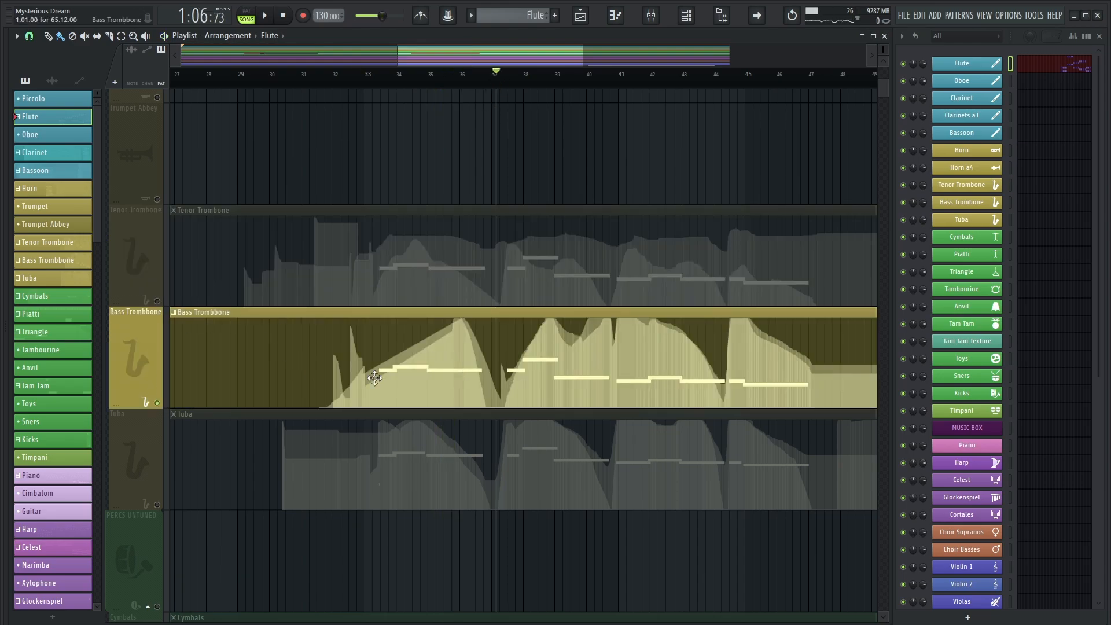
pyautogui.press('space')
pyautogui.rightClick(156, 505)
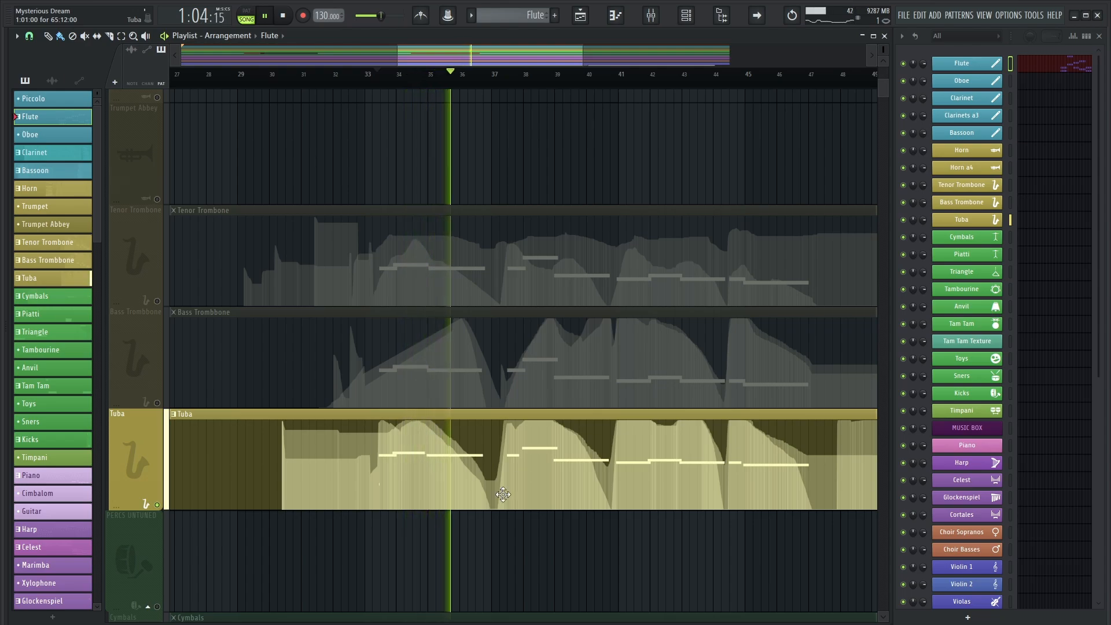
pyautogui.press('space')
# Step: Open the Tuba pattern and examine its notes and Dynamics curve closely around bar 33
pyautogui.doubleClick(434, 492)
pyautogui.moveTo(347, 506); pyautogui.dragTo(687, 255)
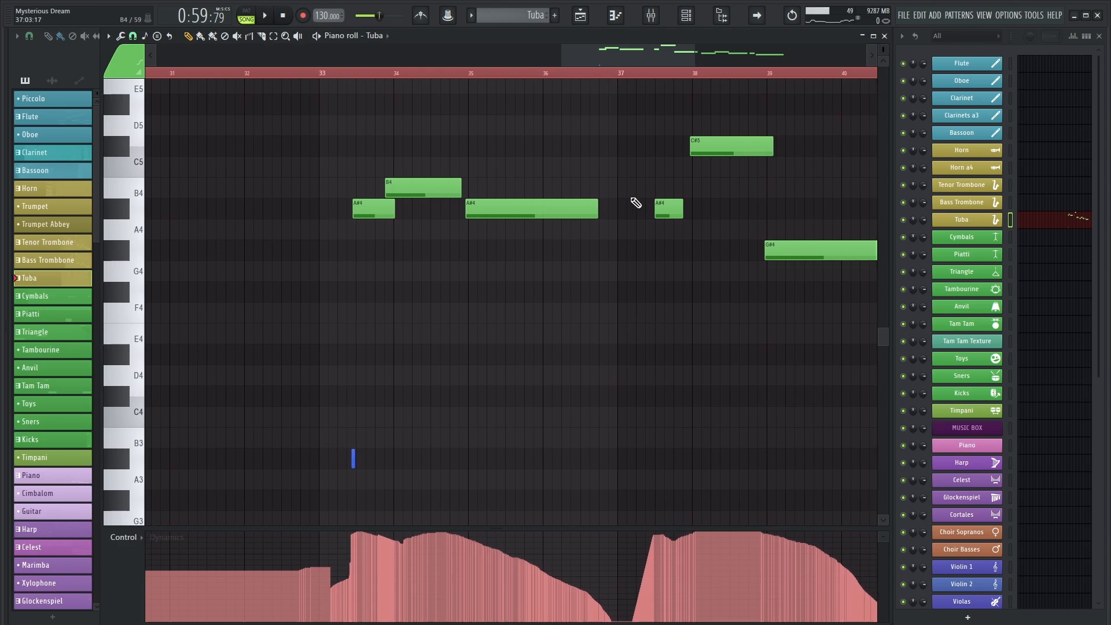
pyautogui.scroll(5, 336, 459)
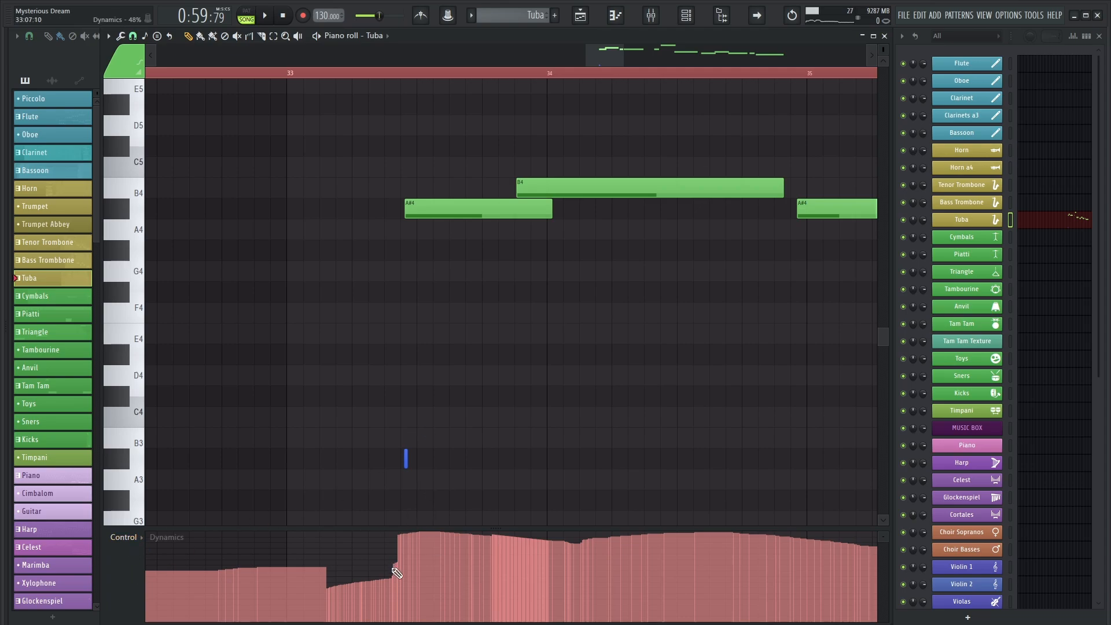
pyautogui.click(165, 538)
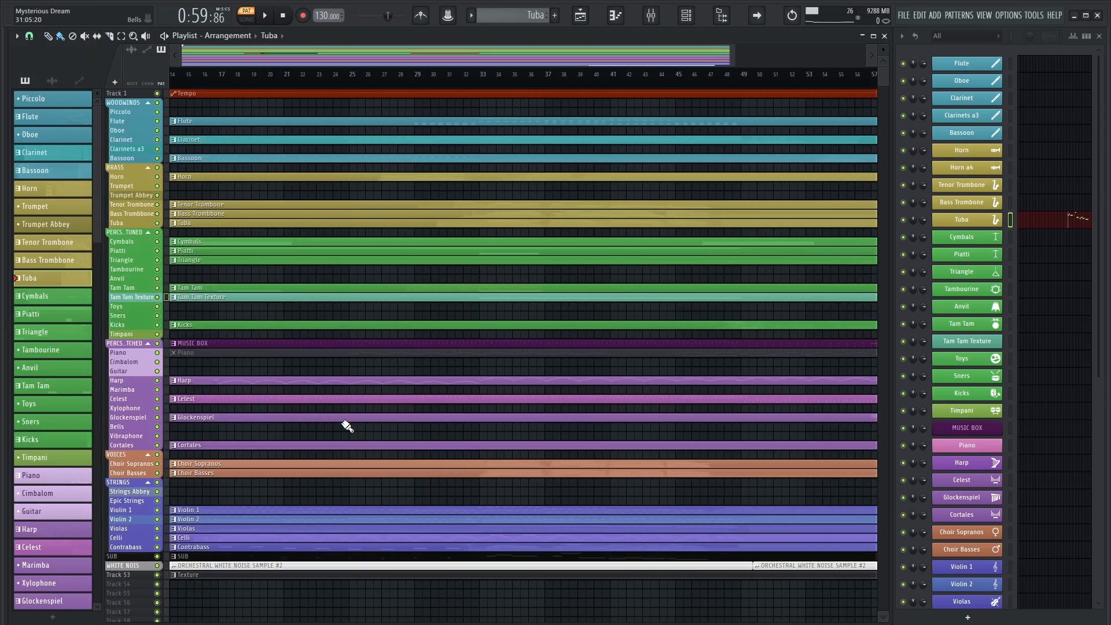
# Step: Isolate the Choir Sopranos and Choir Basses tracks in the playlist, play them from bar 33, and stop playback
pyautogui.moveTo(487, 496); pyautogui.dragTo(562, 465)
pyautogui.moveTo(562, 464); pyautogui.dragTo(666, 450)
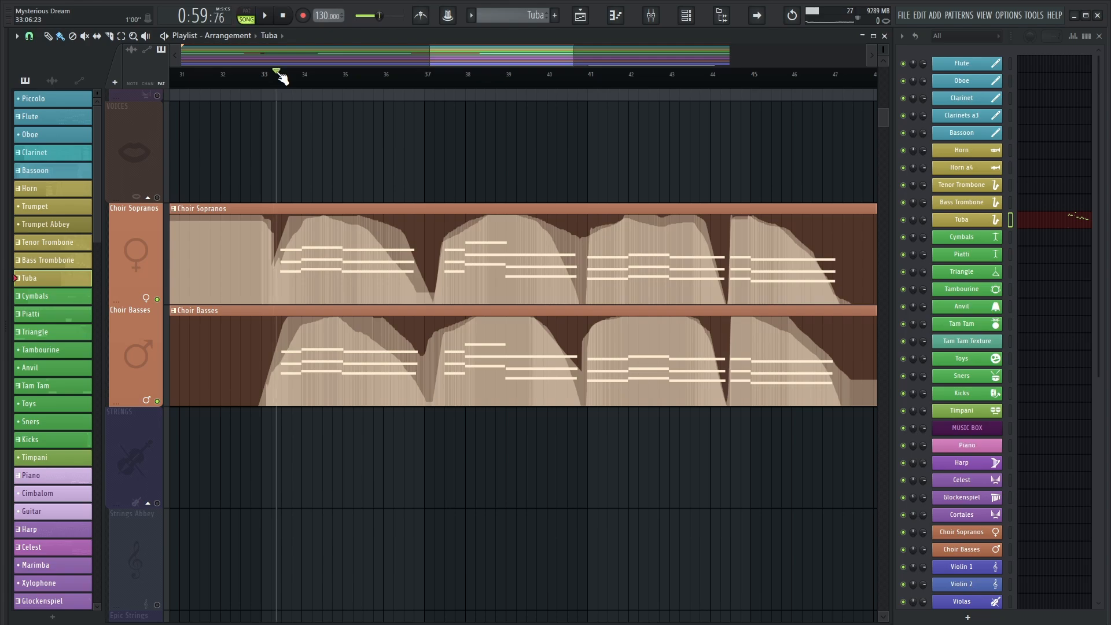
pyautogui.press('space')
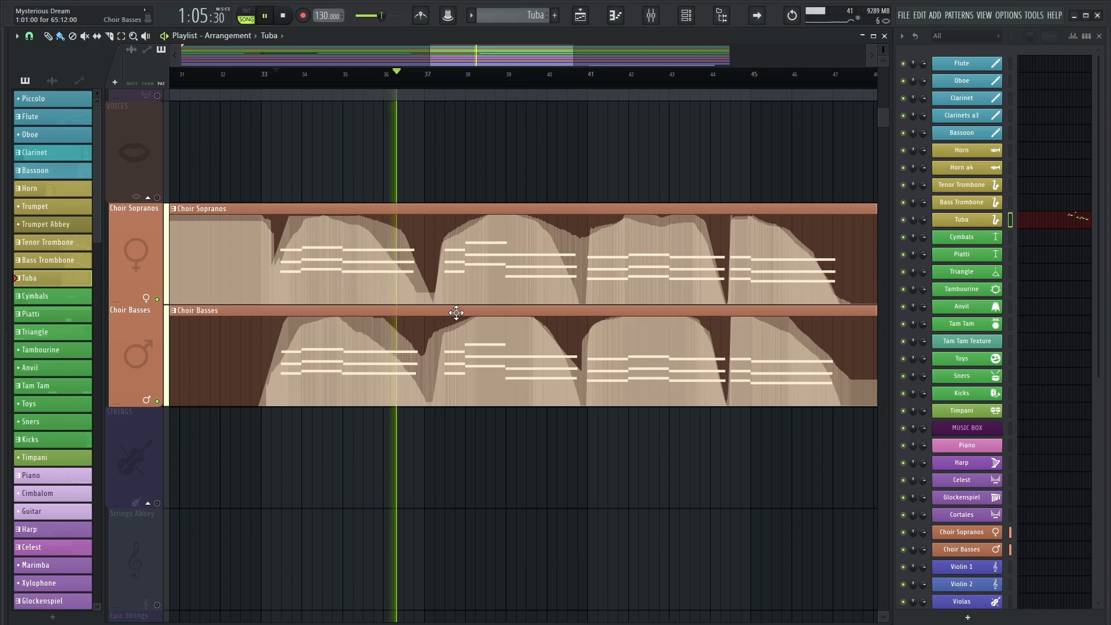
pyautogui.press('space')
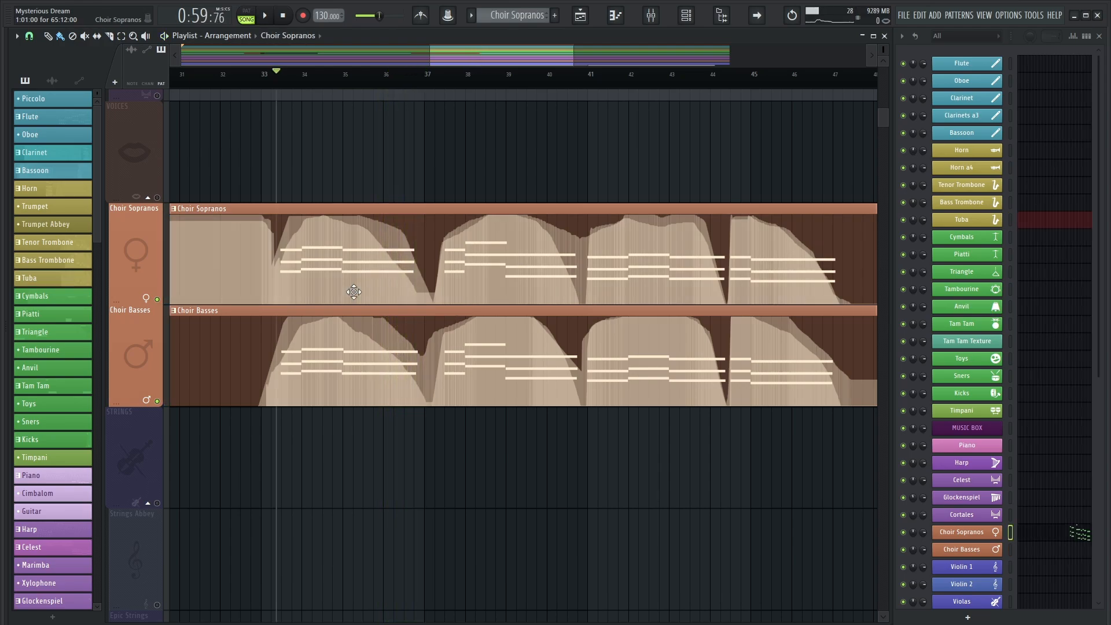
# Step: Open the Choir Sopranos pattern, play it from just after bar 33, and stop playback to examine its chord voicing
pyautogui.doubleClick(353, 292)
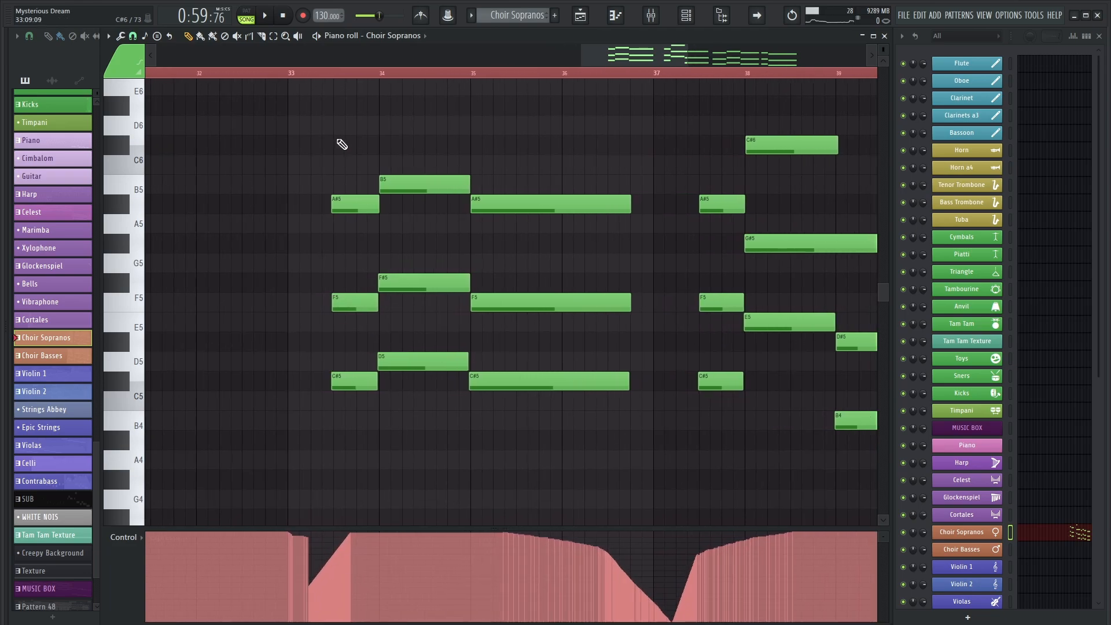
pyautogui.press('space')
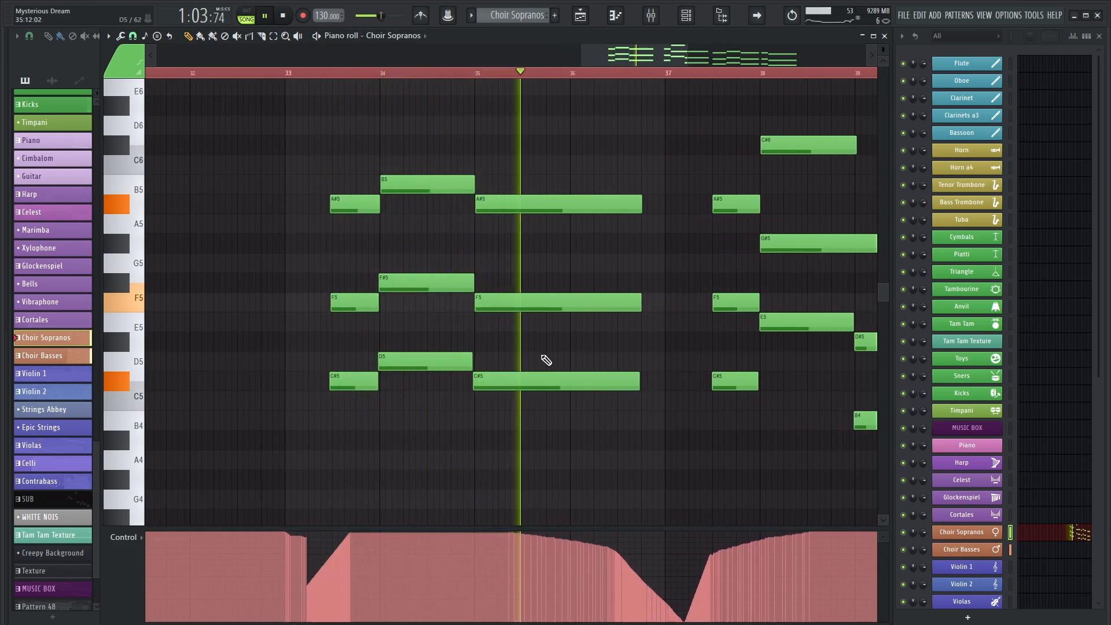
pyautogui.press('space')
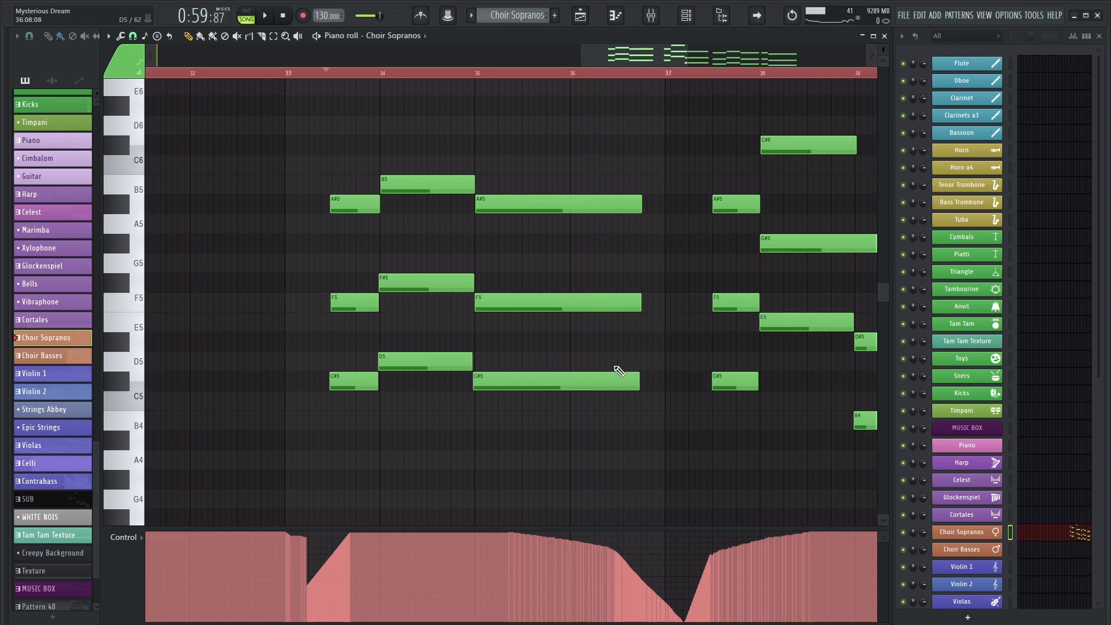
pyautogui.scroll(-2, 584, 282)
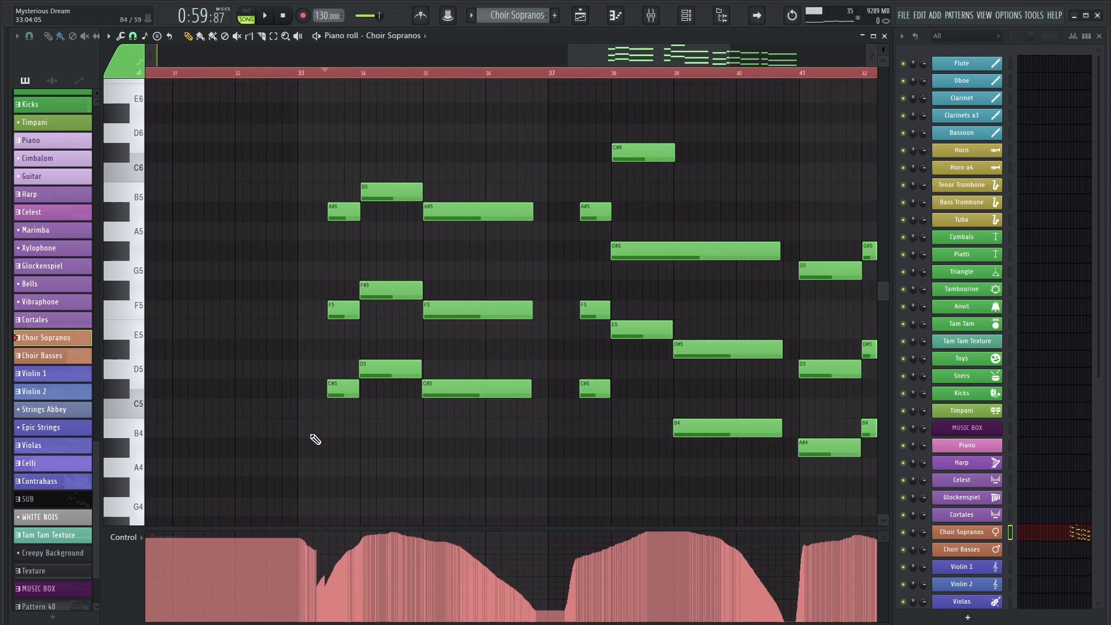
# Step: Transpose the two lower soprano voices between bars 33 and 37 up one octave and deselect them
pyautogui.moveTo(313, 436); pyautogui.dragTo(477, 298)
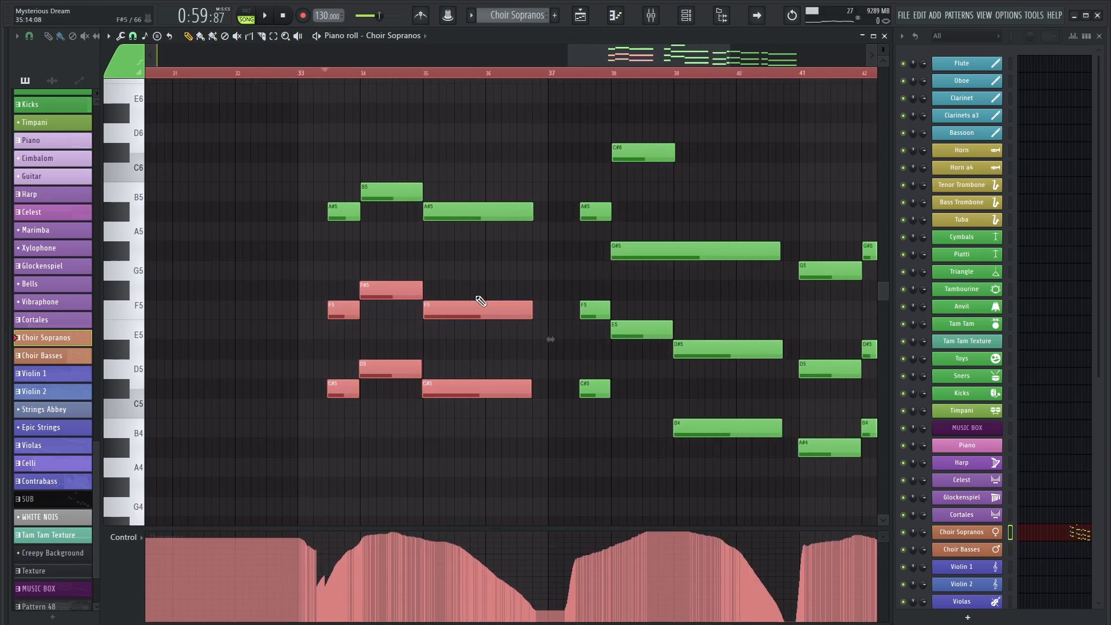
pyautogui.hotkey('ctrl', 'Up')
pyautogui.scroll(4, 481, 301)
pyautogui.keyDown('ctrl'); pyautogui.click(323, 406); pyautogui.keyUp('ctrl')
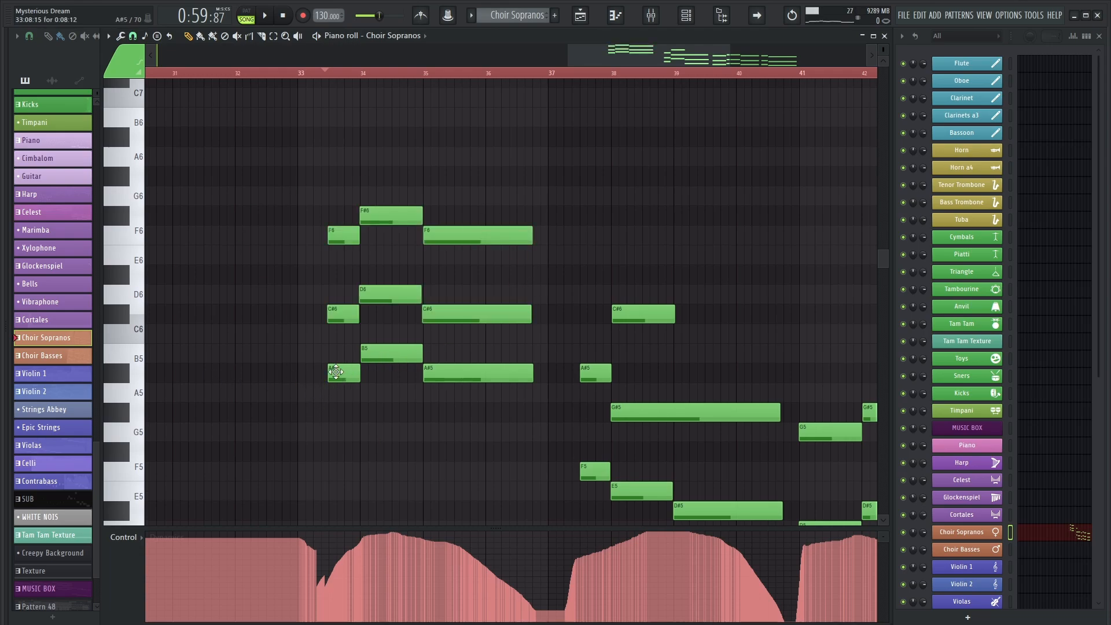
# Step: Lower the middle soprano voice between bars 33 and 37 by three semitones and raise it back again
pyautogui.moveTo(315, 337); pyautogui.dragTo(444, 299)
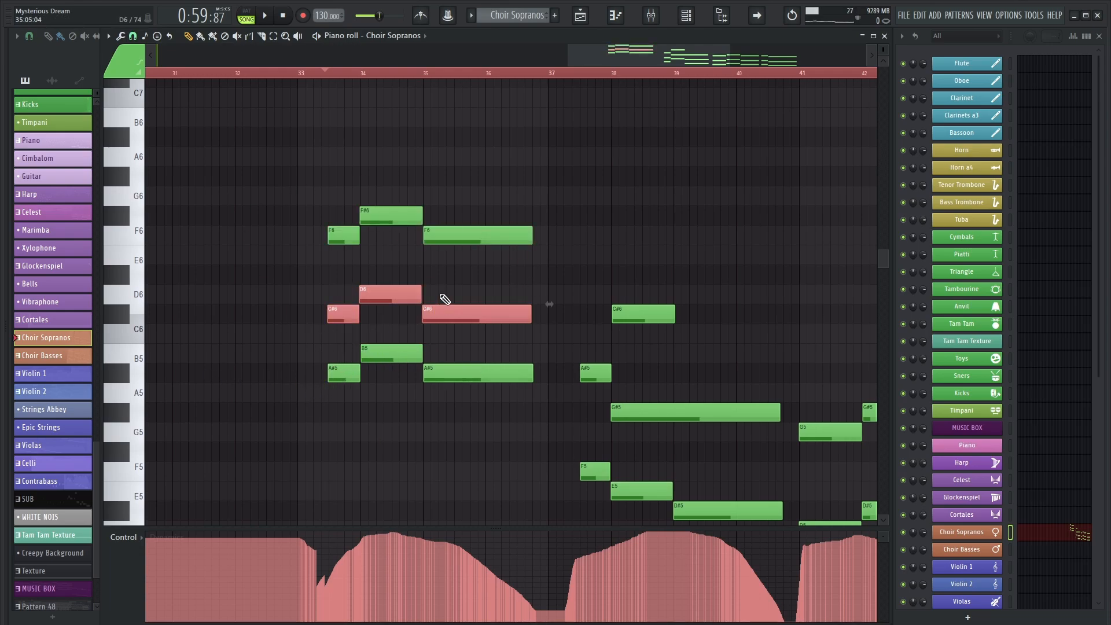
pyautogui.press('Down')
pyautogui.press('Down')
pyautogui.press('Down')
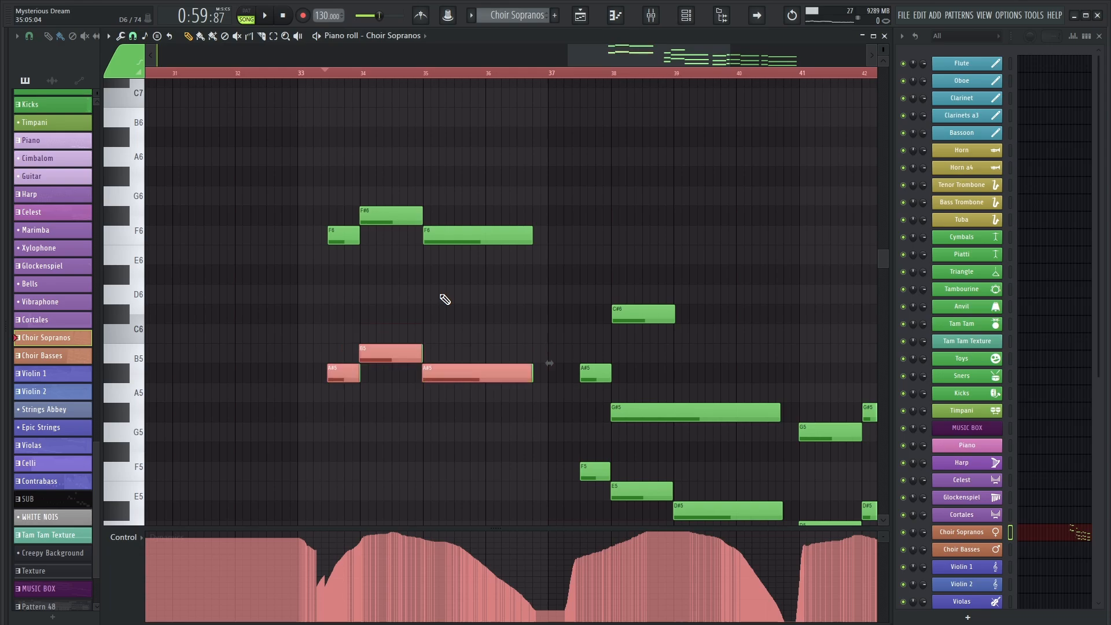
pyautogui.press('Up')
pyautogui.press('Up')
pyautogui.press('Up')
# Step: Lower the top soprano voice between bars 33 and 37 by four semitones, raise it back and deselect it
pyautogui.moveTo(322, 261); pyautogui.dragTo(436, 215)
pyautogui.press('Down')
pyautogui.press('Down')
pyautogui.press('Down')
pyautogui.press('Down')
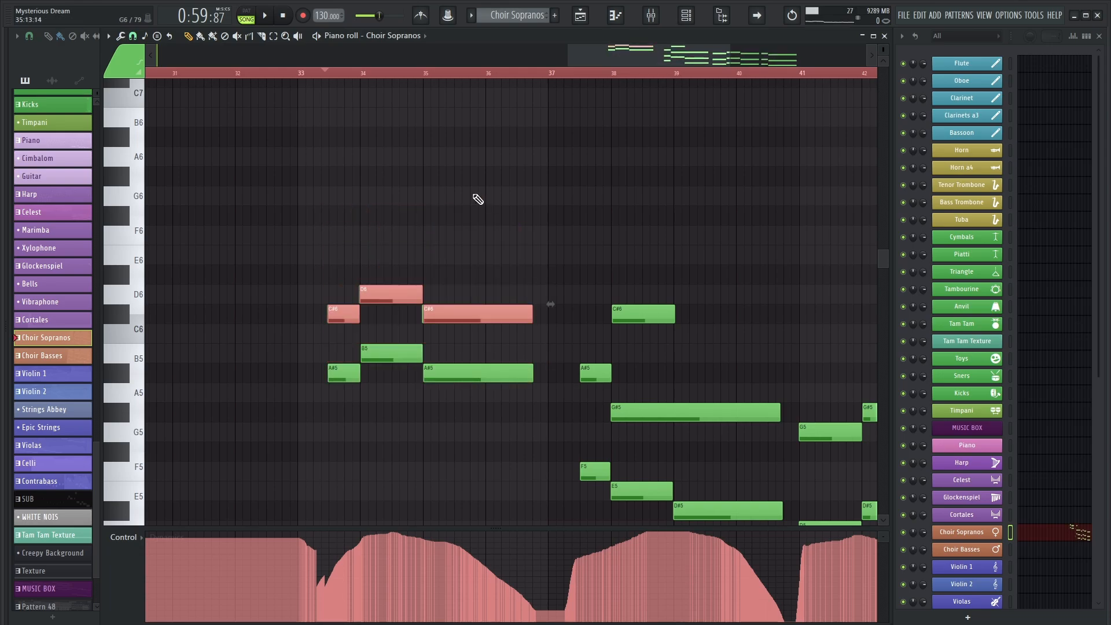
pyautogui.press('Up')
pyautogui.press('Up')
pyautogui.press('Up')
pyautogui.press('Up')
pyautogui.click(466, 208)
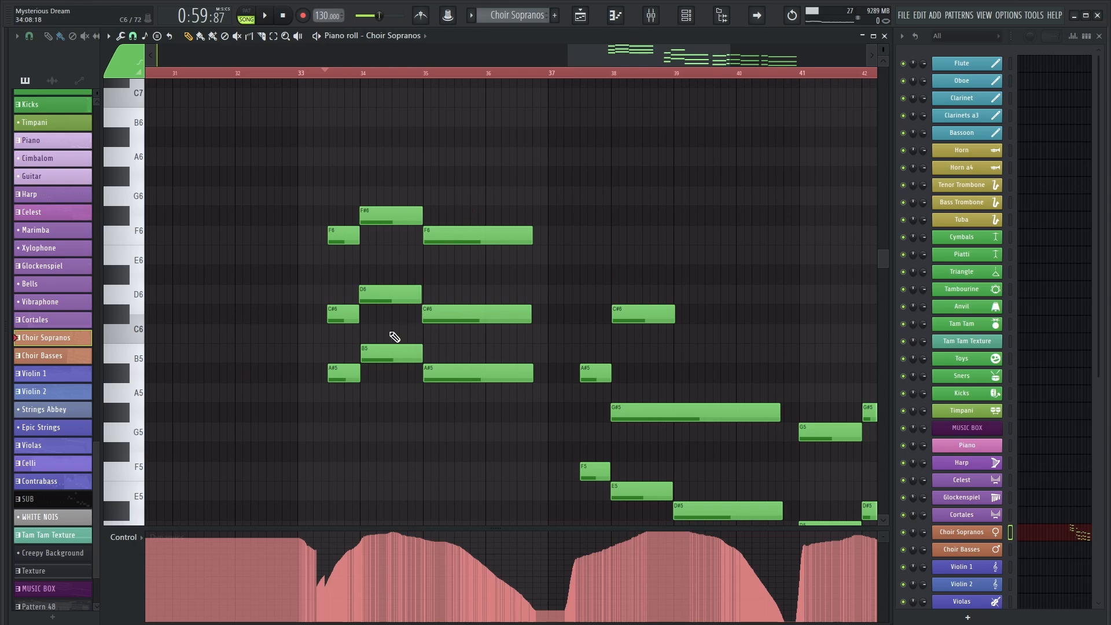
# Step: Transpose the two upper soprano voices between bars 33 and 37 back down one octave
pyautogui.moveTo(330, 339); pyautogui.dragTo(571, 149)
pyautogui.hotkey('ctrl', 'Down')
pyautogui.scroll(-5, 563, 148)
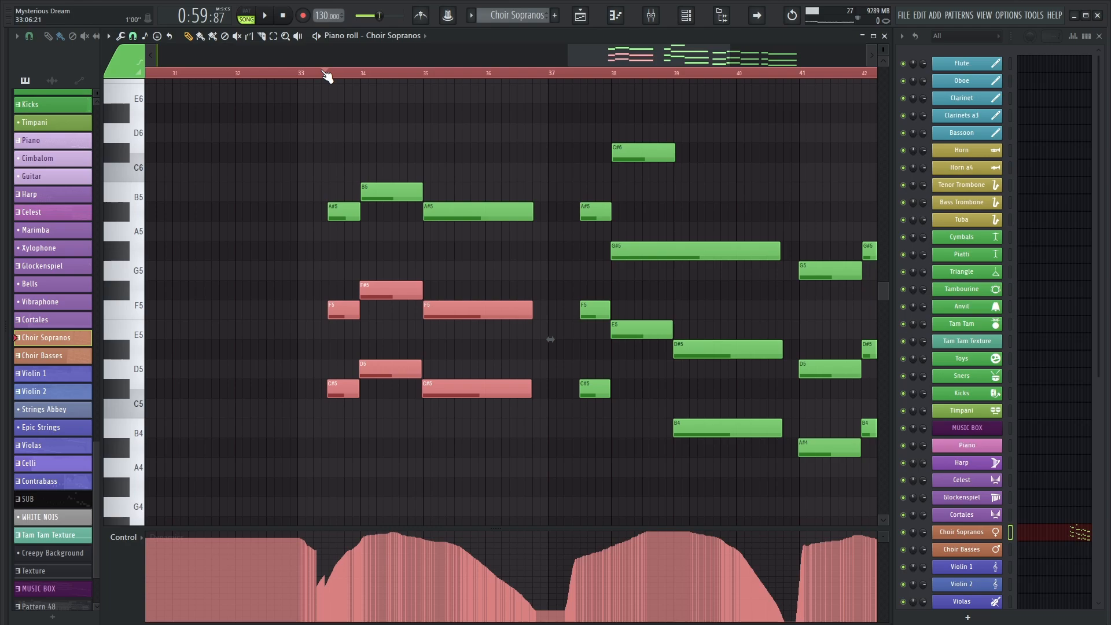
# Step: Replay the soprano passage from bar 33, and open the Choir Basses pattern to play and examine it from just after bar 37
pyautogui.press('space')
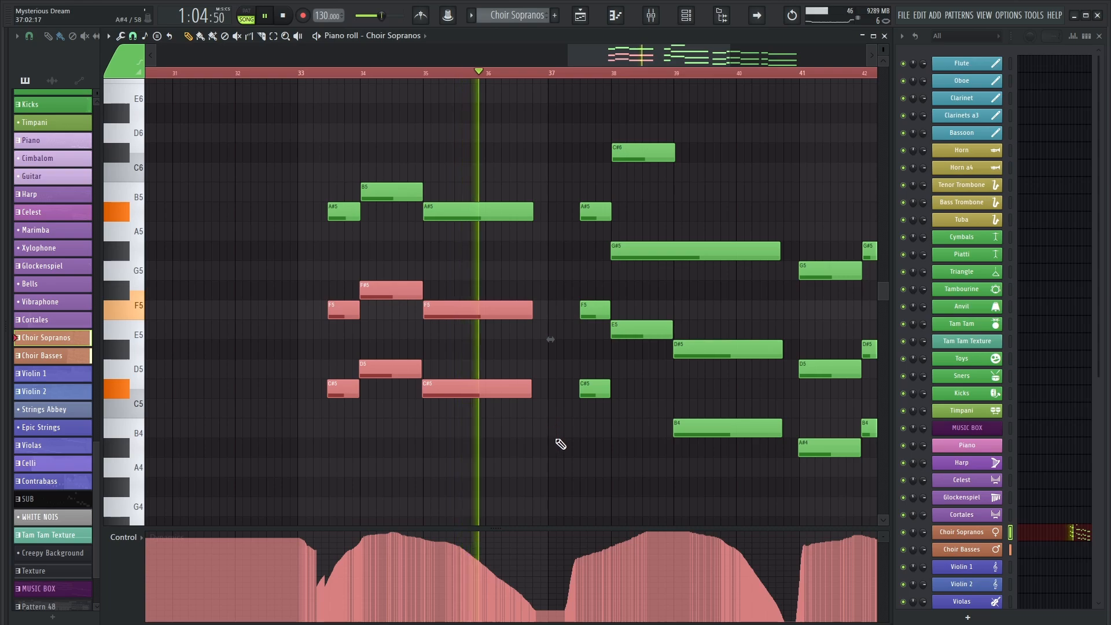
pyautogui.press('space')
pyautogui.click(523, 457)
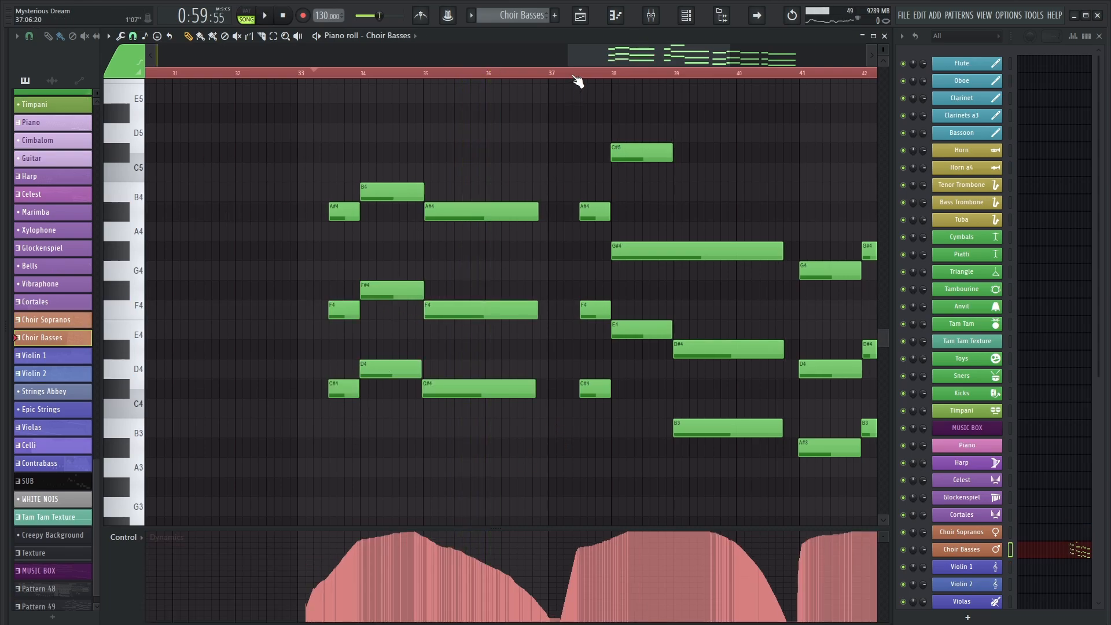
pyautogui.press('space')
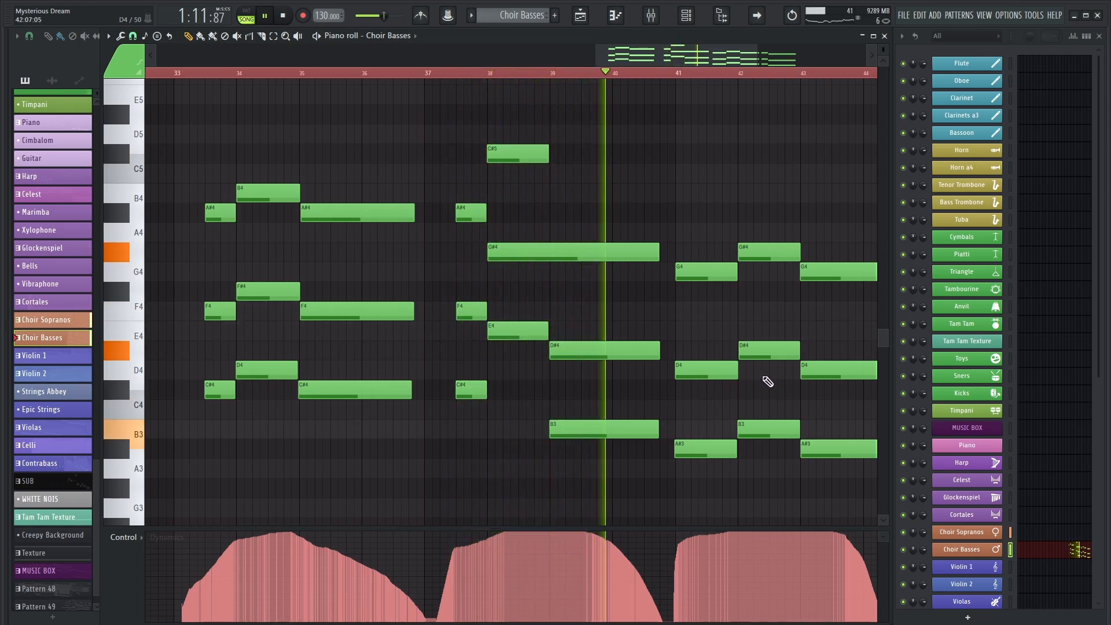
pyautogui.press('space')
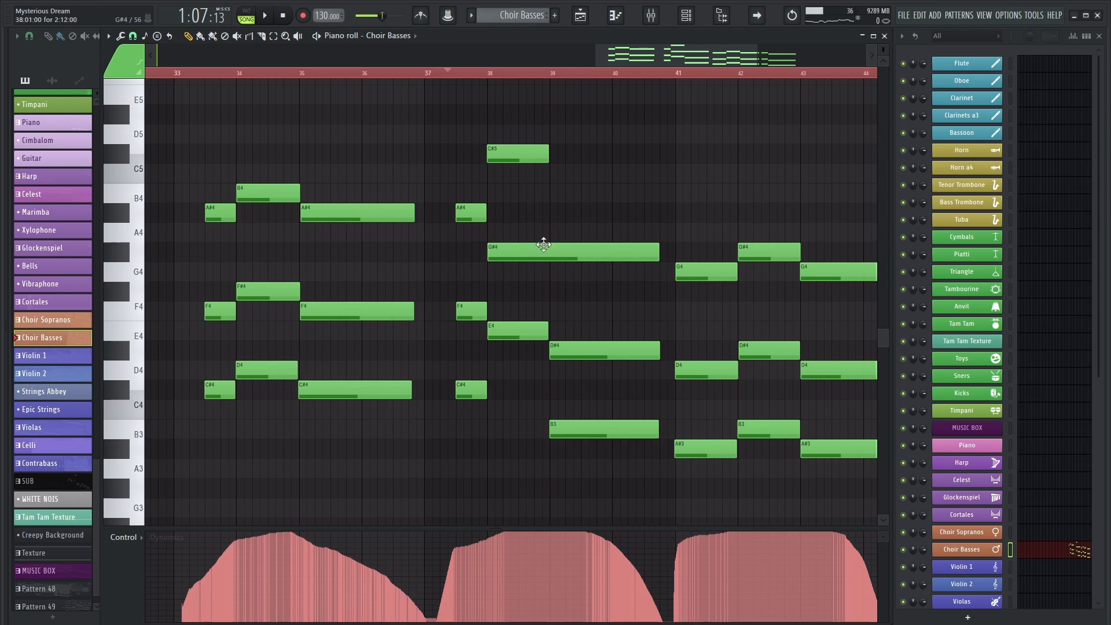
pyautogui.scroll(-6, 540, 412)
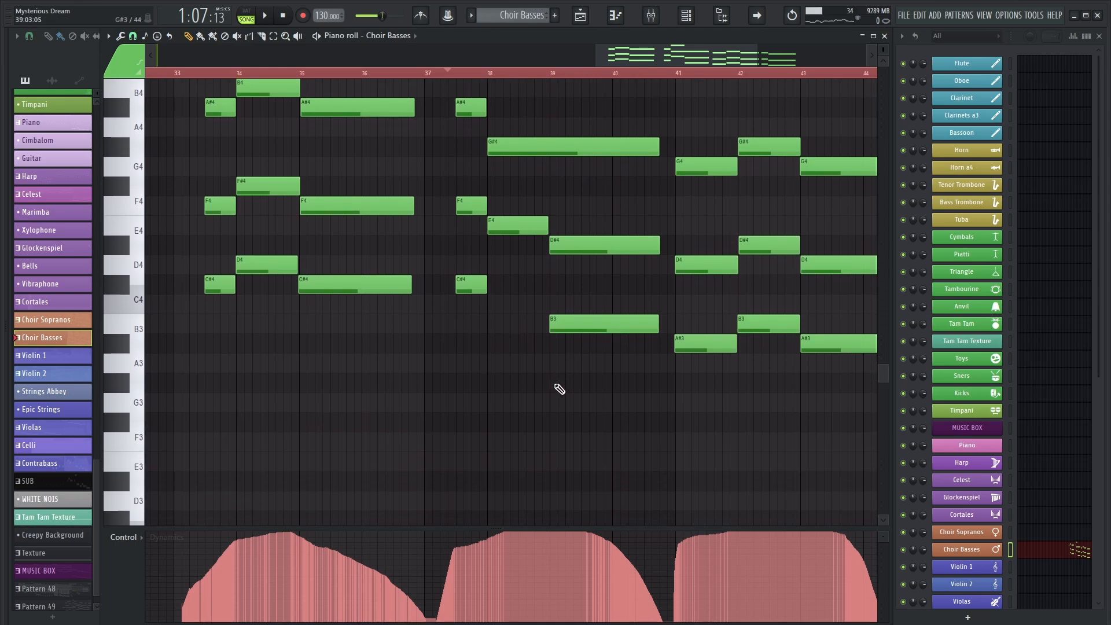
pyautogui.scroll(2, 541, 379)
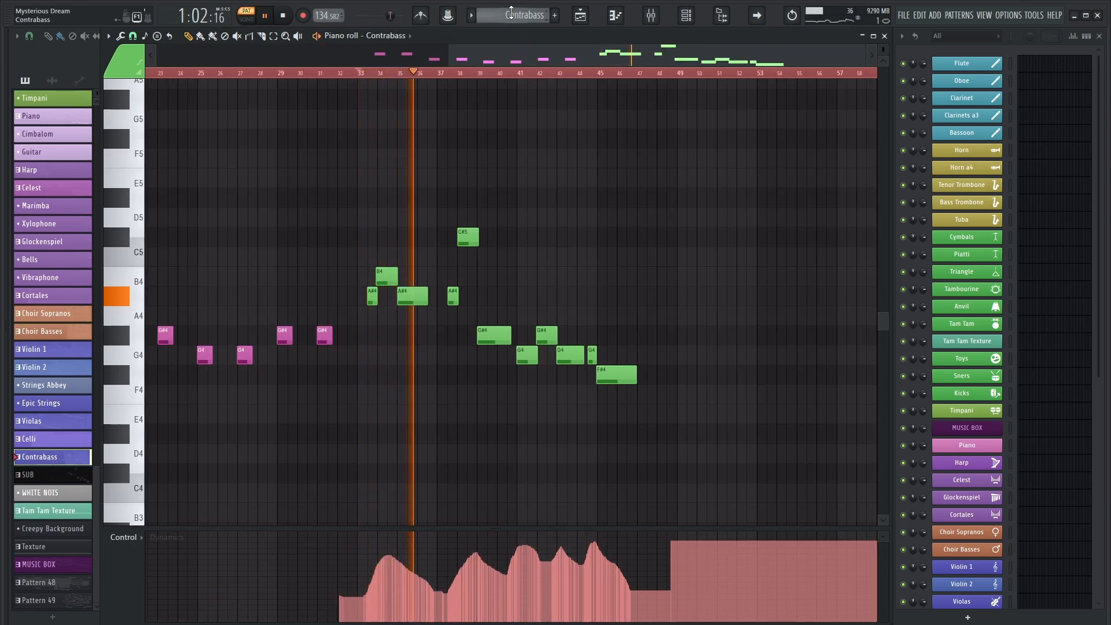
# Step: Switch playback from the Contrabass pattern to the SUB pattern to compare their notes, and stop playback
pyautogui.scroll(-1, 506, 13)
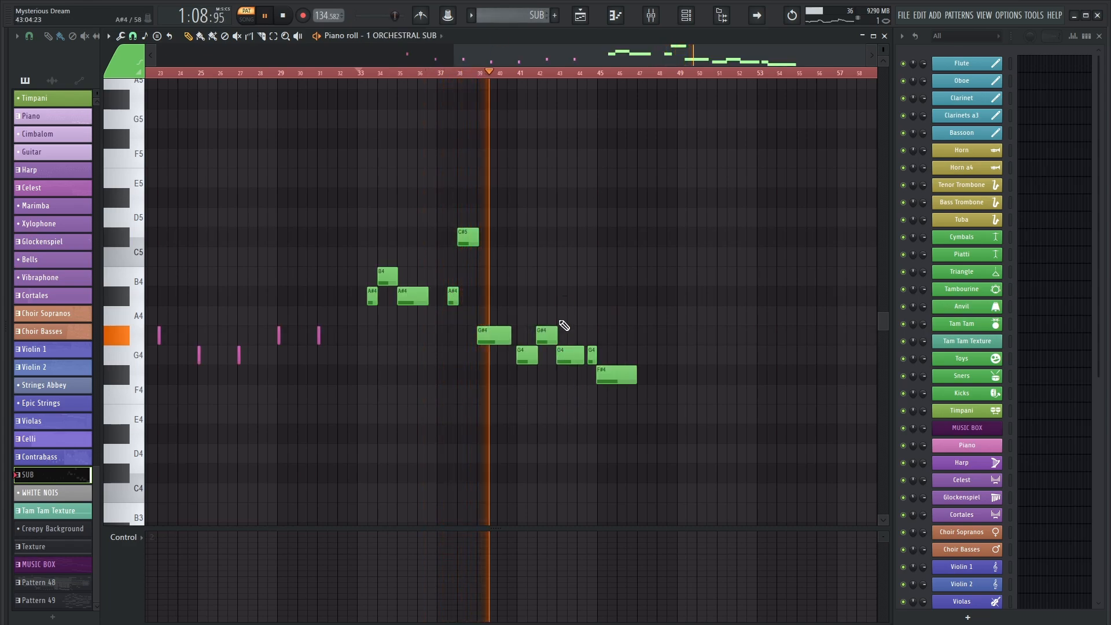
pyautogui.click(293, 22)
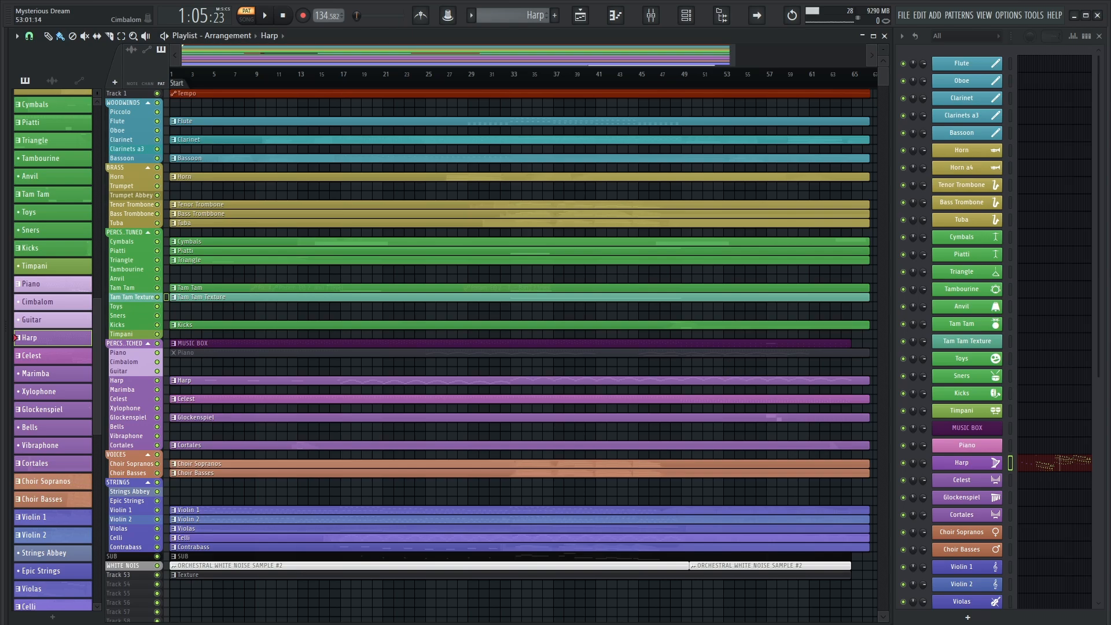
# Step: Open the Celest pattern, play it from about bar 49, stop playback and return to the playlist
pyautogui.scroll(5, 727, 365)
pyautogui.scroll(-10, 728, 364)
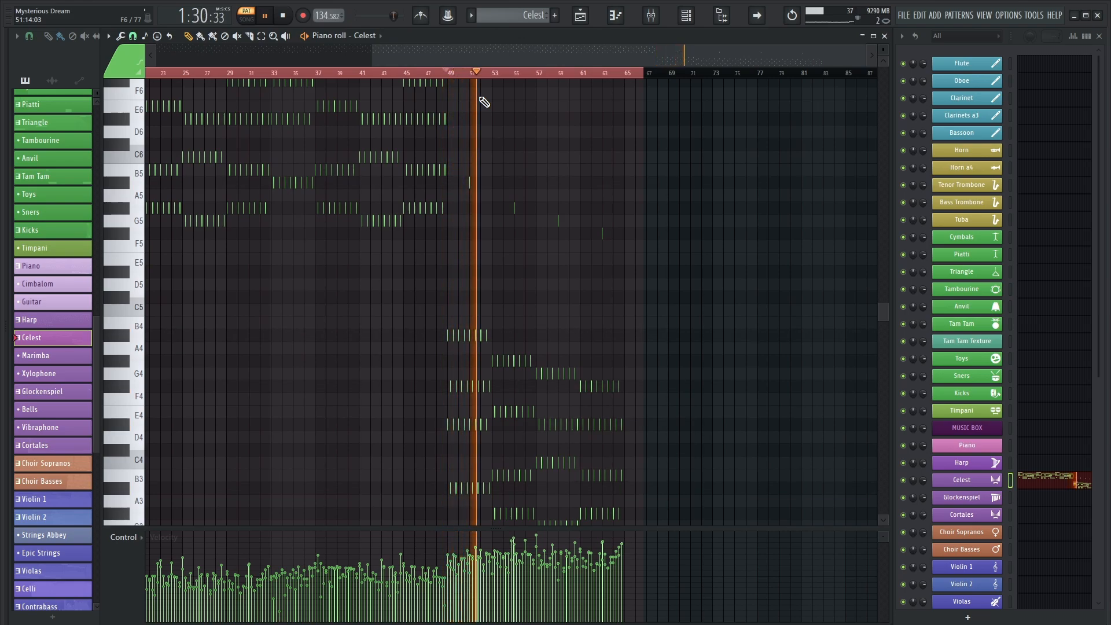
pyautogui.press('space')
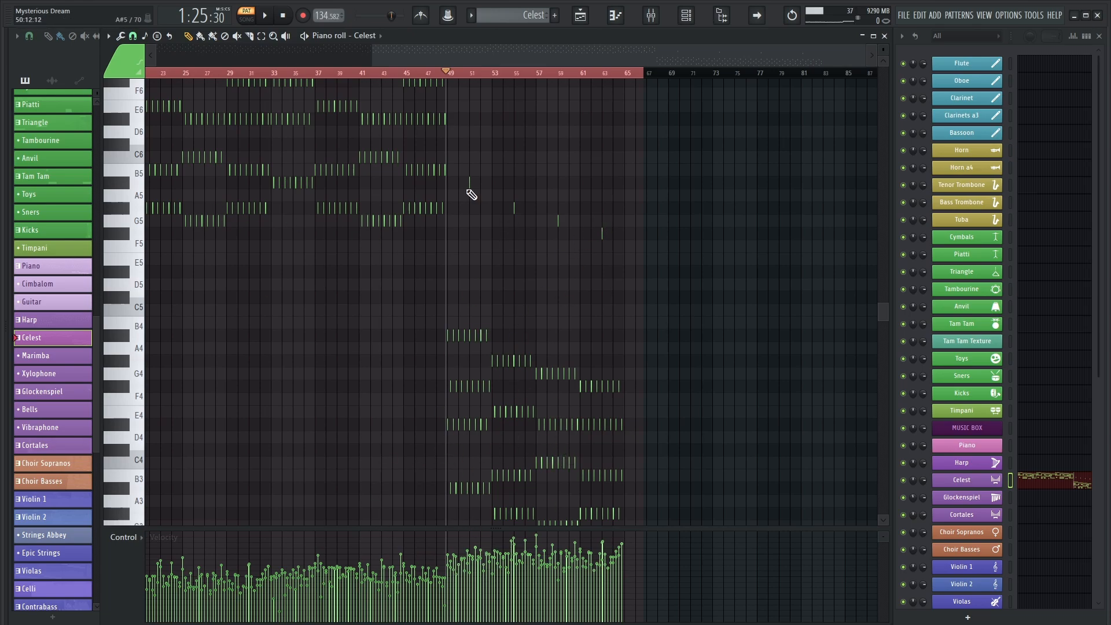
pyautogui.press('F5')
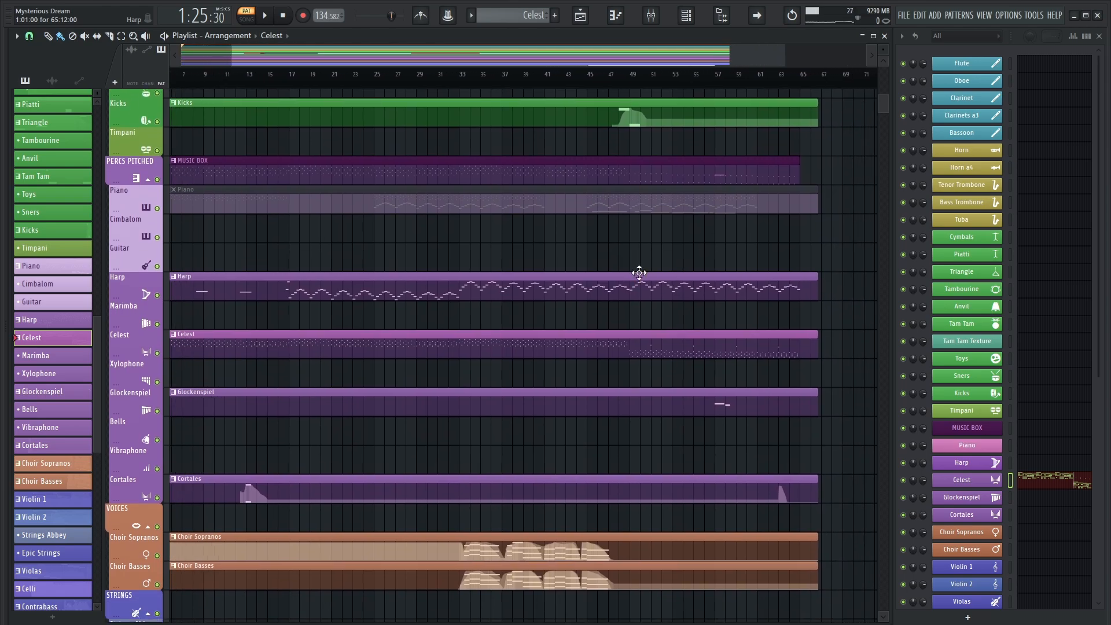
# Step: Open the Harp pattern, play it from about bar 49, stop playback and return to the playlist
pyautogui.doubleClick(636, 315)
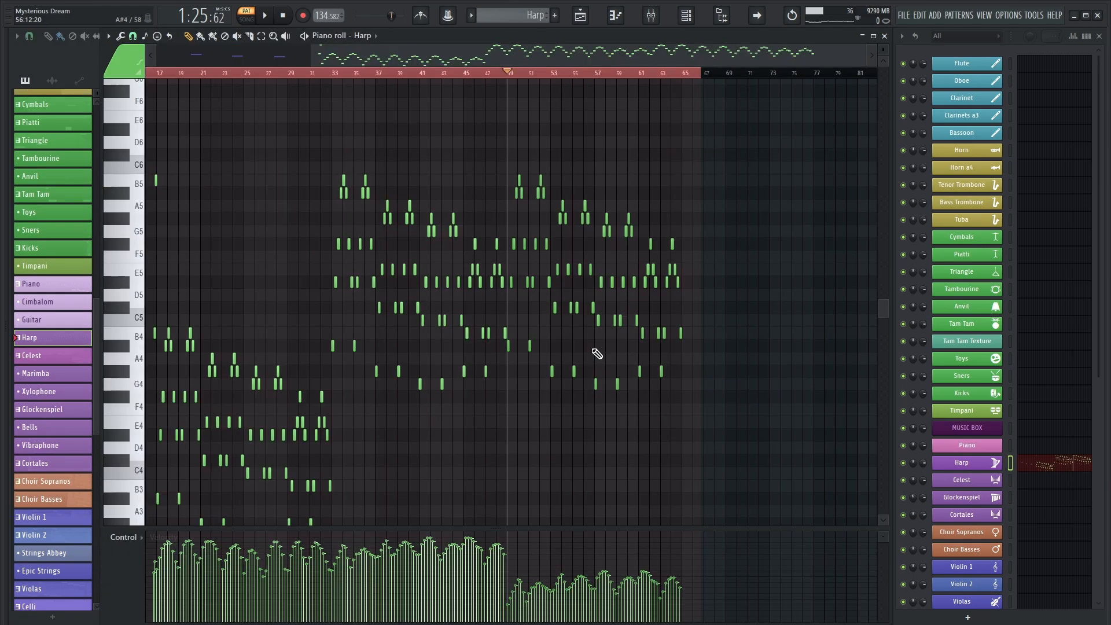
pyautogui.press('space')
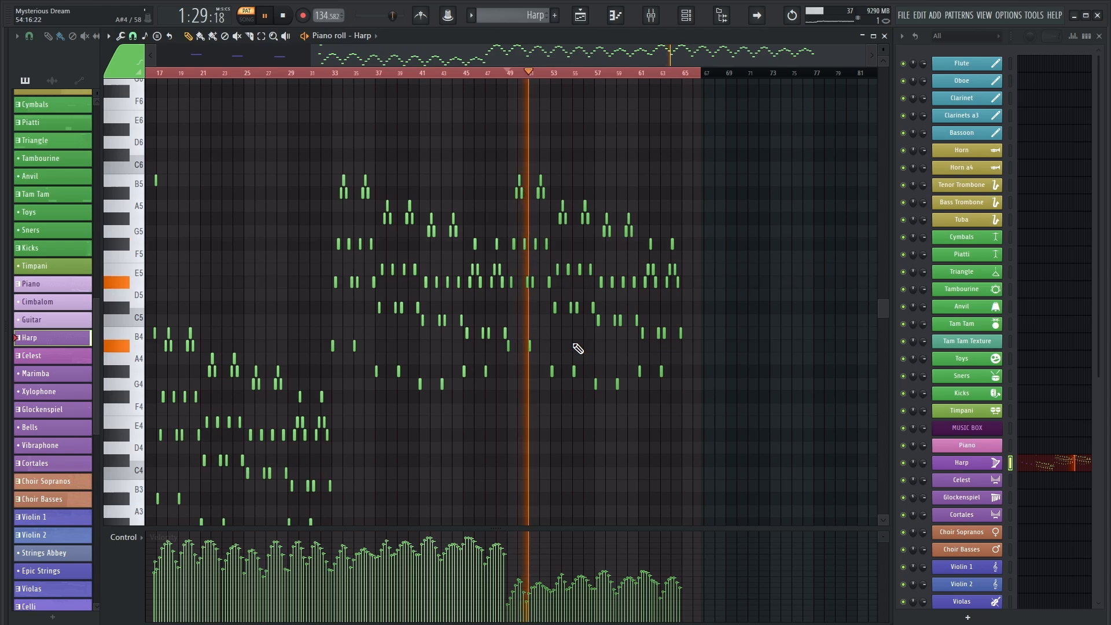
pyautogui.press('space')
pyautogui.press('F5')
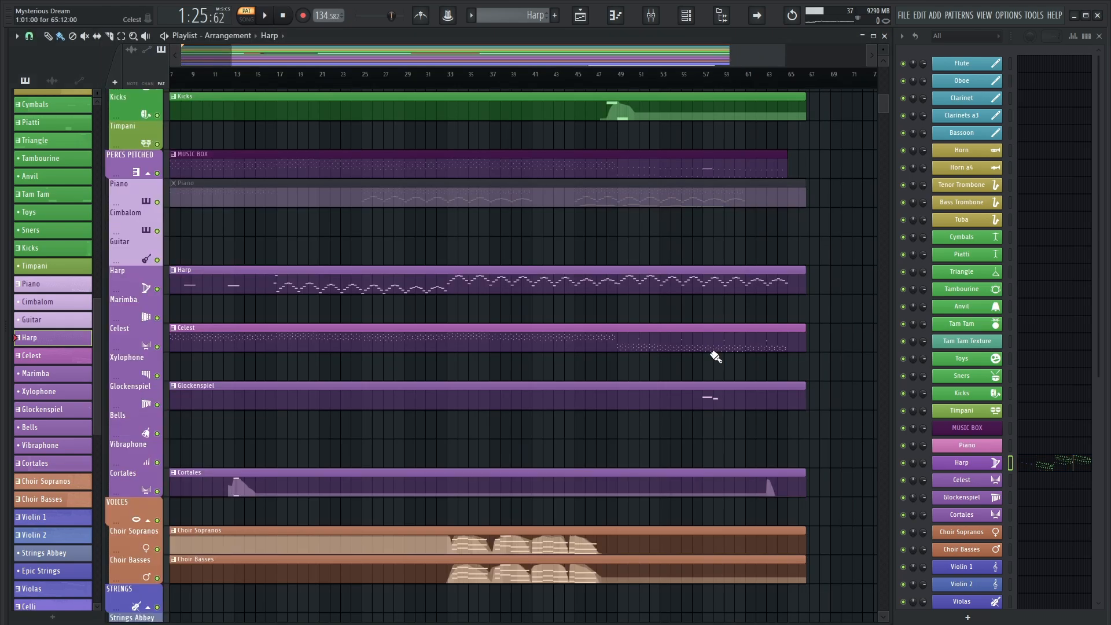
# Step: Open the MUSIC BOX pattern and play it from bar 49, skipping ahead to bar 54 and bar 57 before stopping
pyautogui.doubleClick(794, 349)
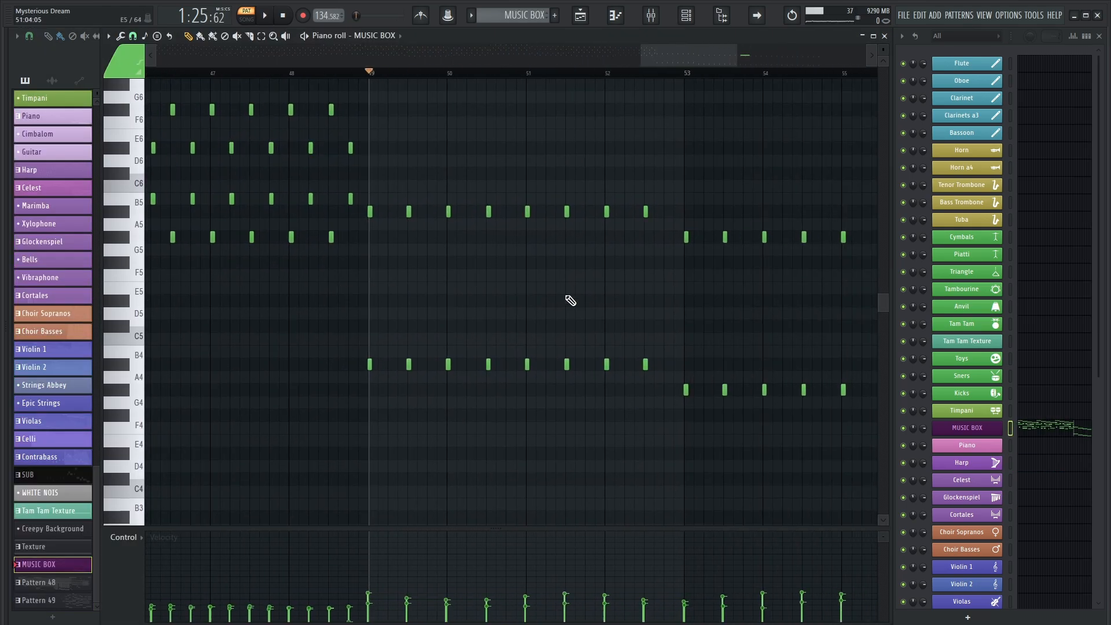
pyautogui.scroll(-5, 571, 301)
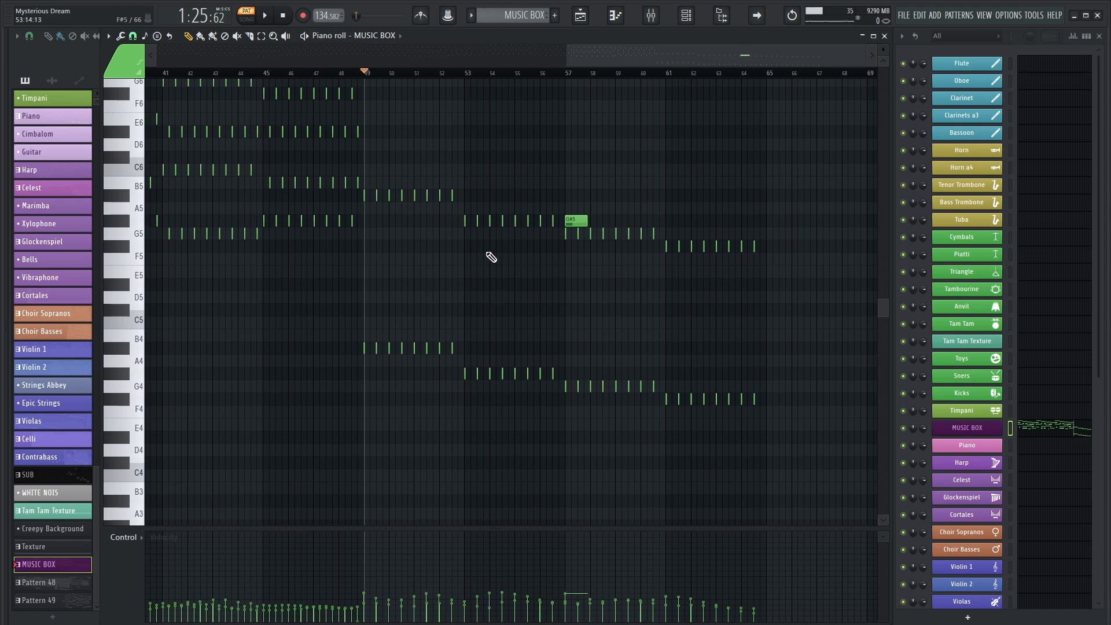
pyautogui.press('space')
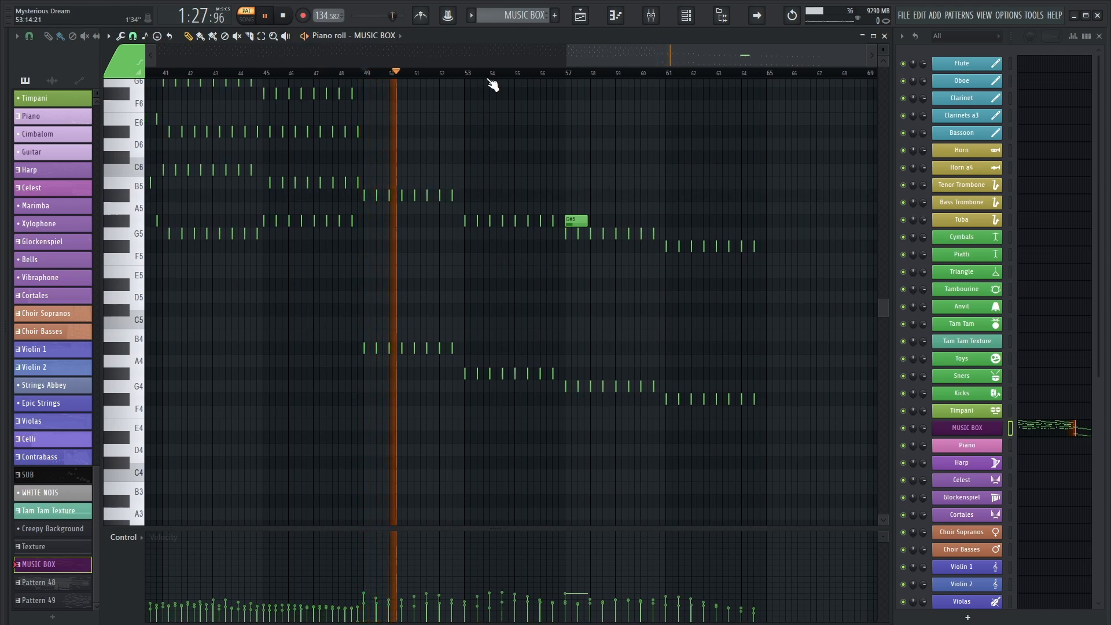
pyautogui.click(489, 73)
pyautogui.click(562, 73)
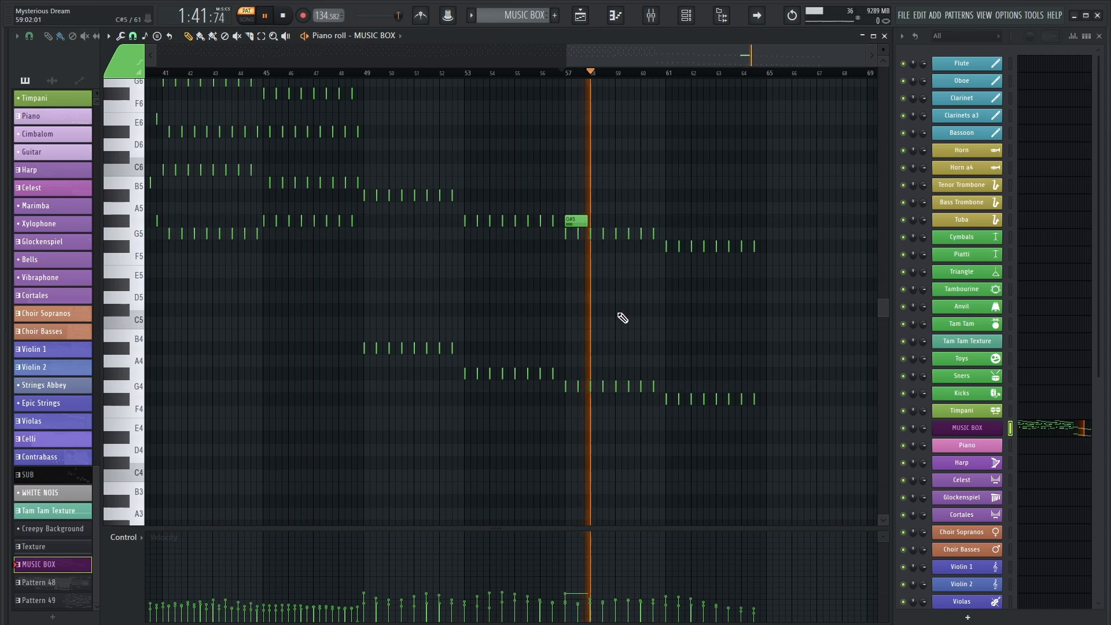
pyautogui.press('space')
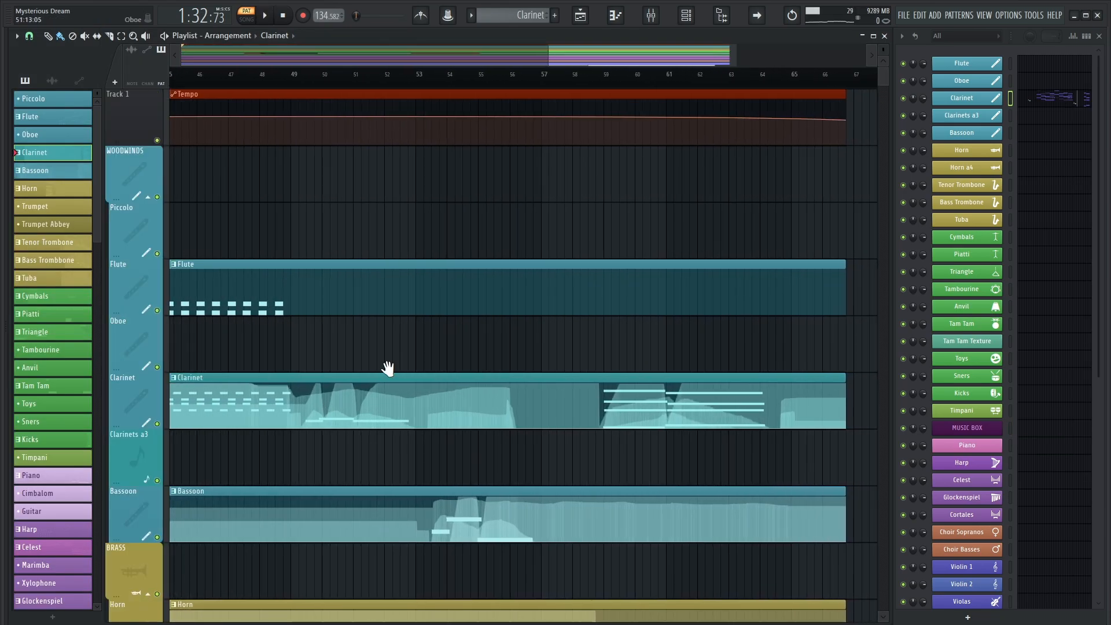
# Step: Open the Clarinet pattern from the playlist and play its low melody from just after bar 49
pyautogui.moveTo(388, 368); pyautogui.dragTo(445, 345)
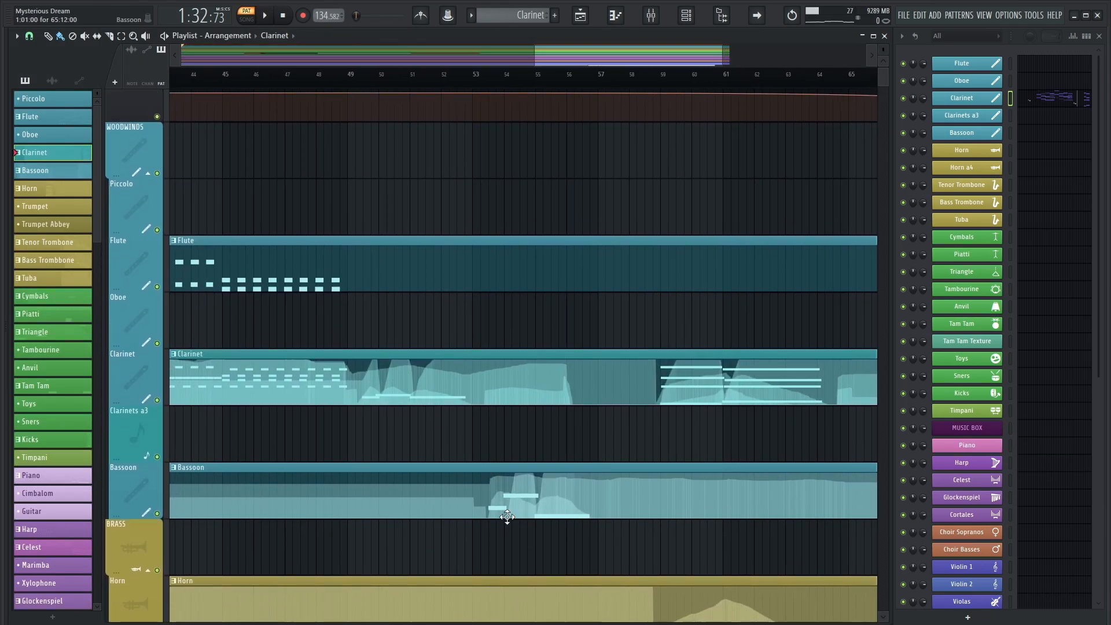
pyautogui.doubleClick(423, 382)
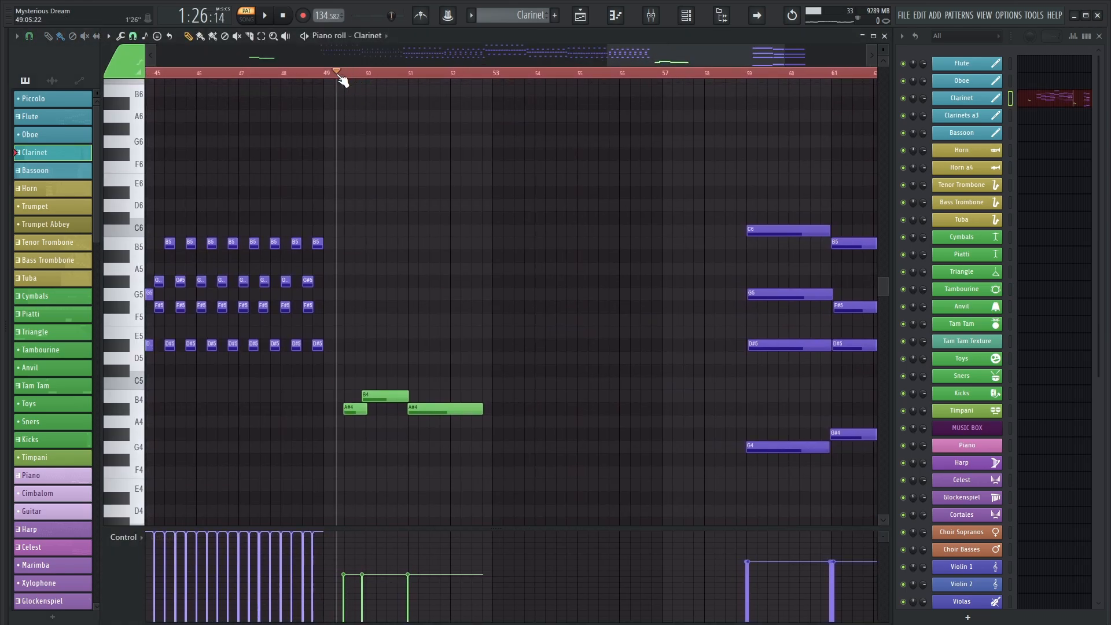
pyautogui.press('space')
# Step: Show the Clarinet - Dynamics curve in the control lane and switch to the Bassoon pattern during playback
pyautogui.click(123, 537)
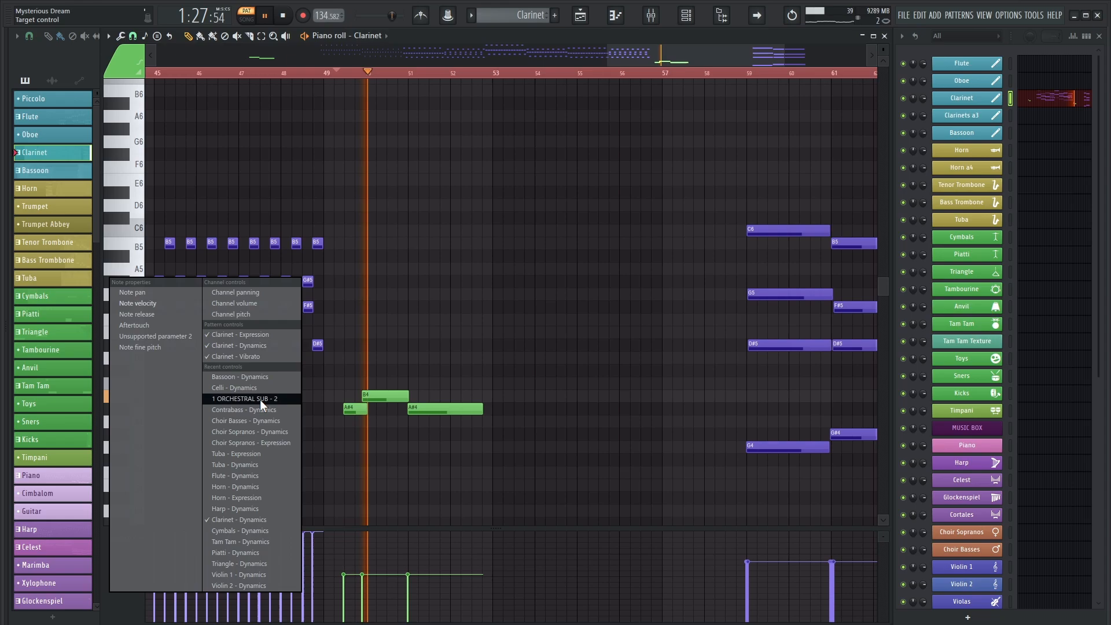
pyautogui.click(258, 345)
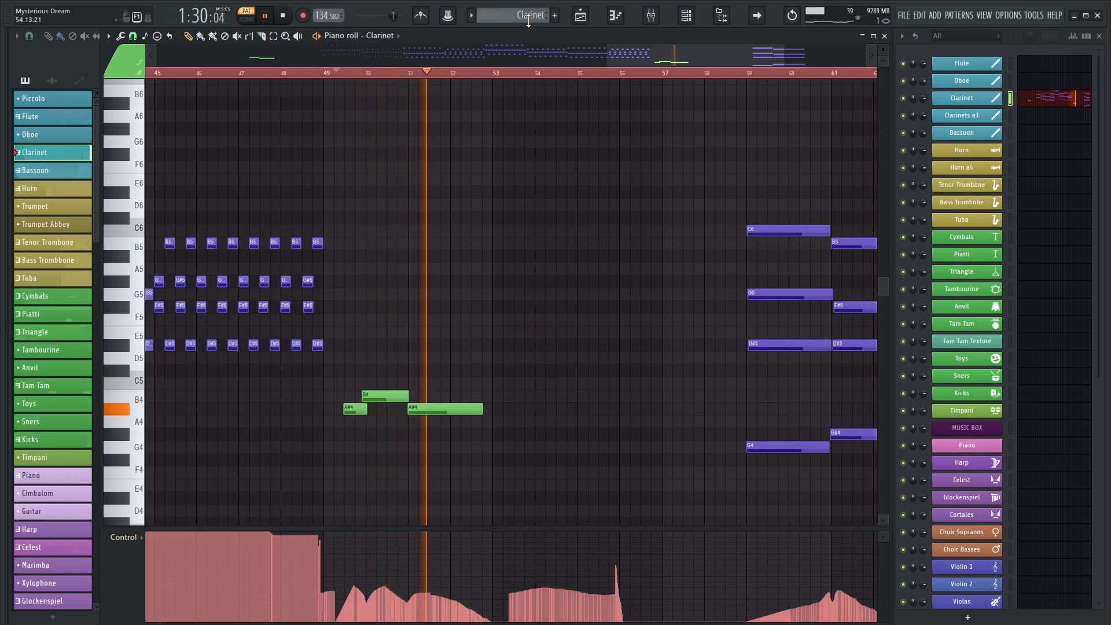
pyautogui.scroll(-1, 528, 18)
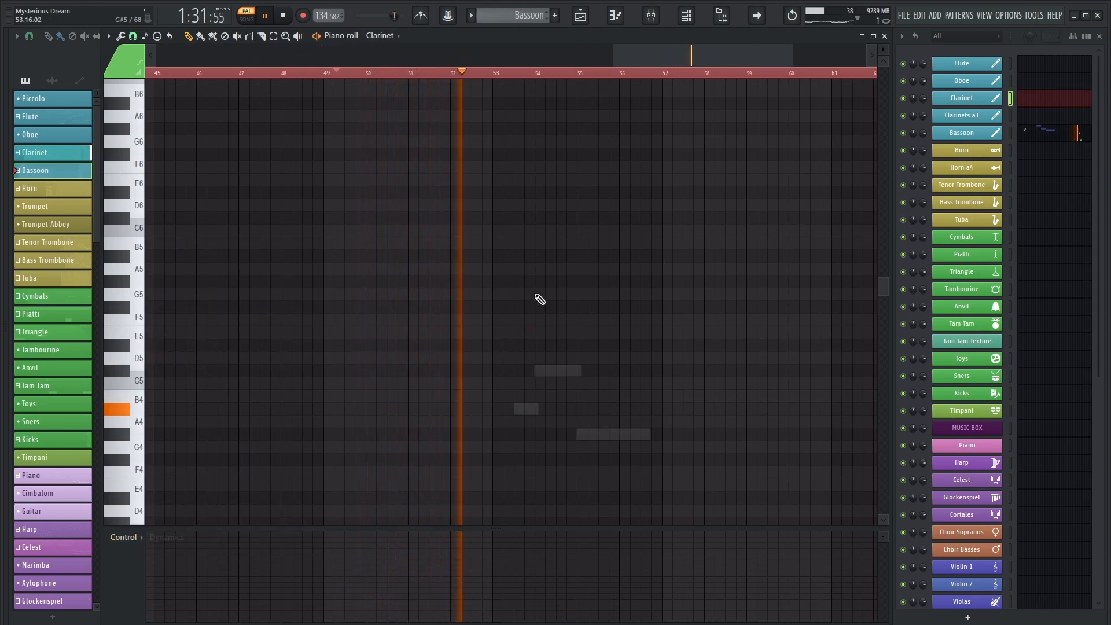
# Step: Follow the Bassoon pattern's low melody at bars 53–56 during playback and switch to the Clarinet pattern for its bar 59 chords
pyautogui.doubleClick(555, 371)
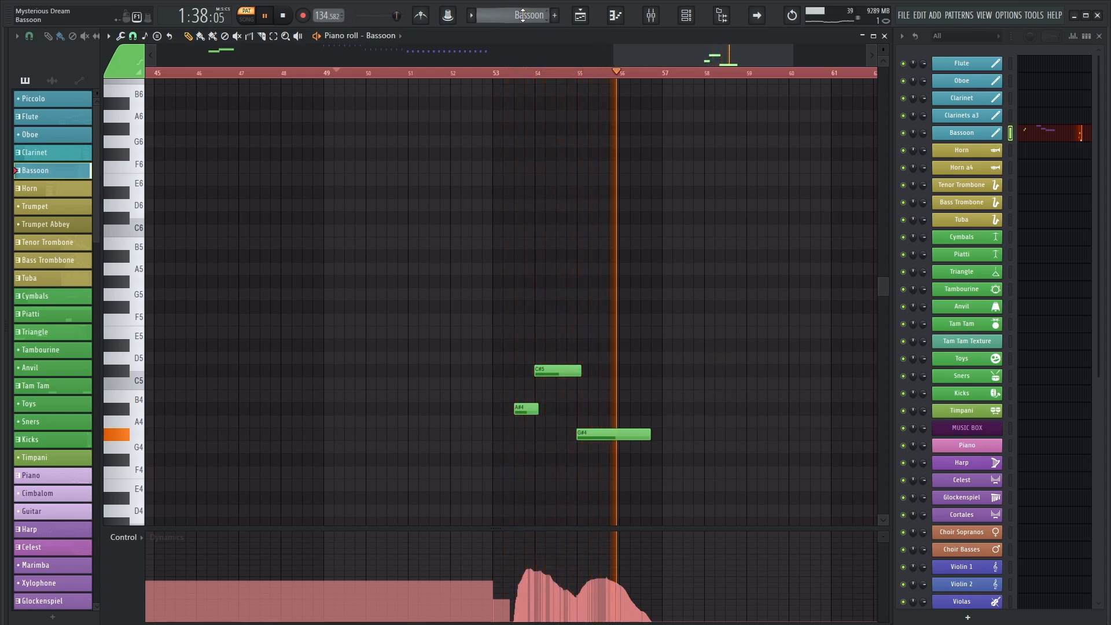
pyautogui.scroll(2, 523, 15)
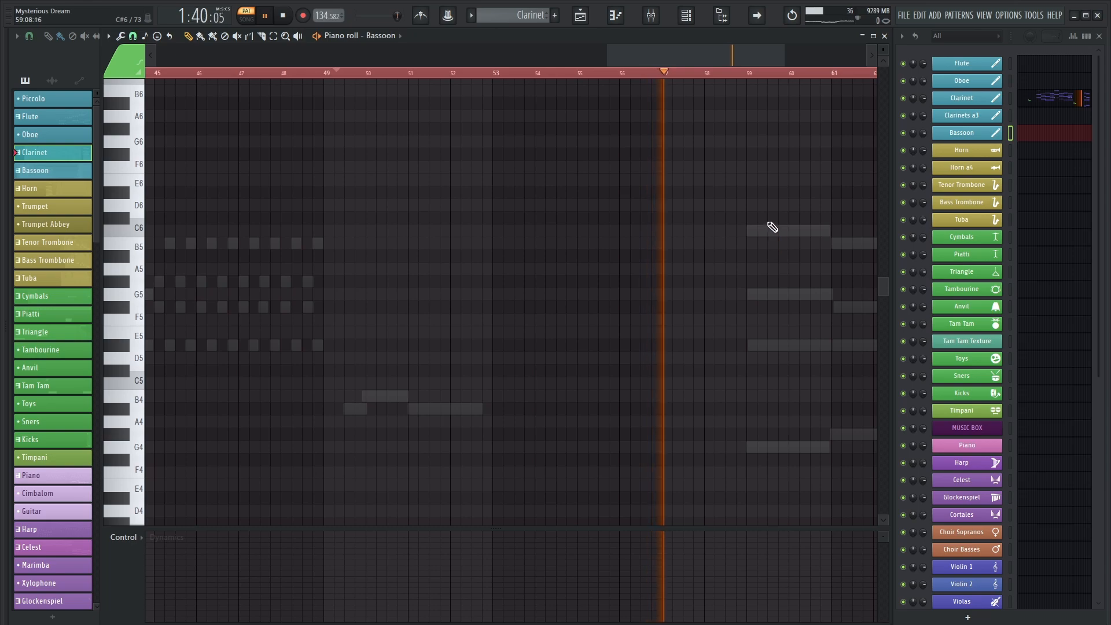
pyautogui.rightClick(773, 232)
pyautogui.rightClick(773, 231)
# Step: Play the Clarinet's four-voice chords across bars 59–64, stop playback and return to the playlist
pyautogui.moveTo(756, 283); pyautogui.dragTo(505, 288)
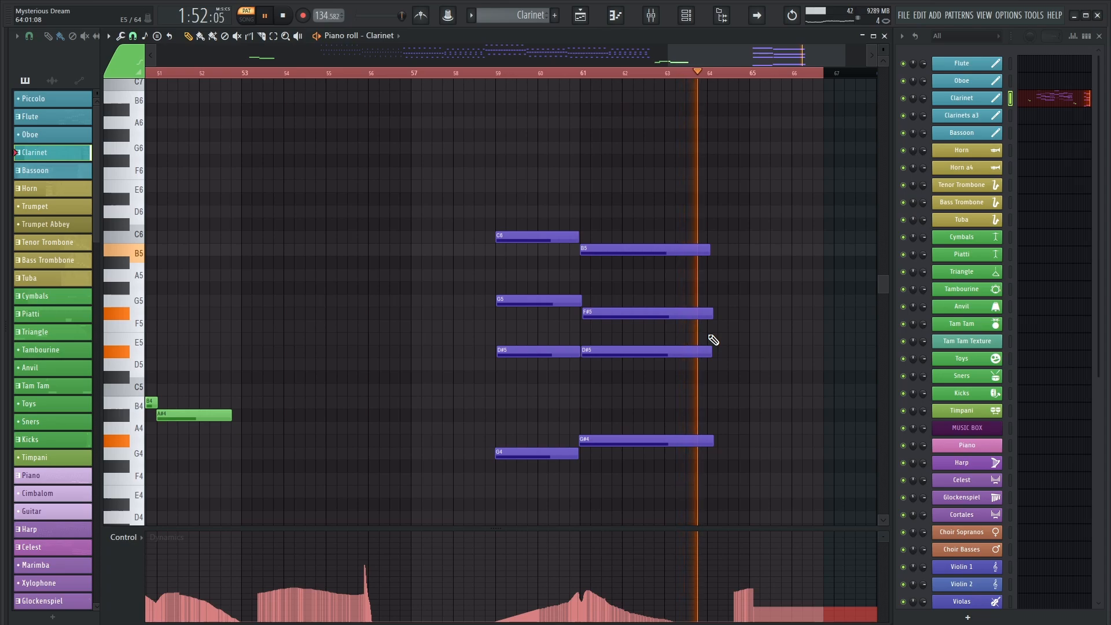
pyautogui.press('space')
pyautogui.scroll(1, 683, 451)
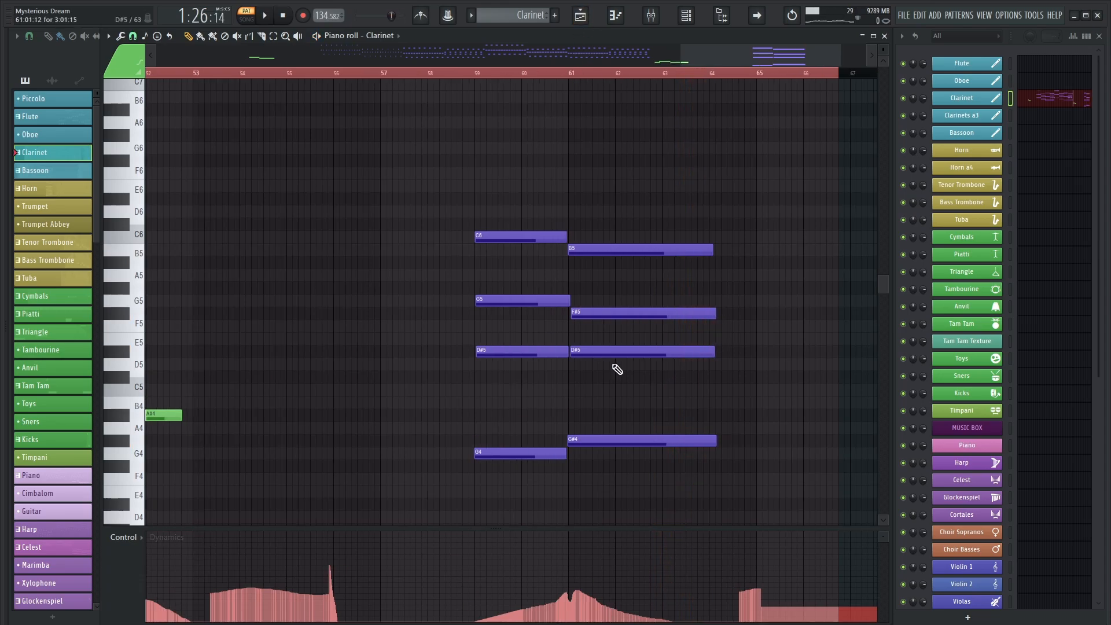
pyautogui.click(585, 17)
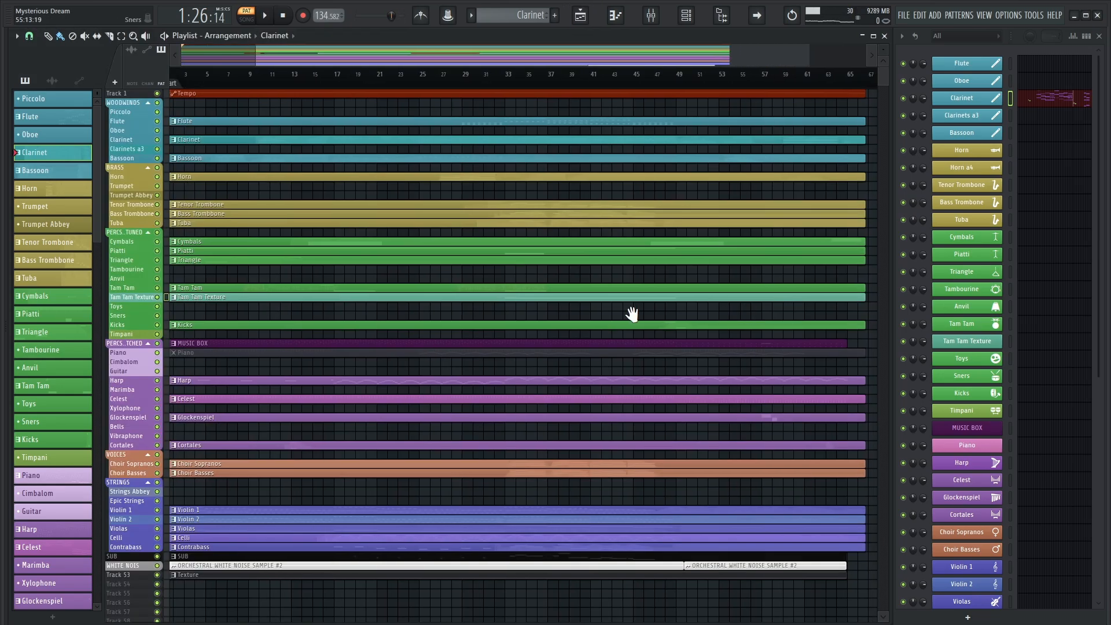
# Step: Open the Glockenspiel pattern from its two notes at about bar 57 in the playlist
pyautogui.moveTo(632, 314); pyautogui.dragTo(523, 400)
pyautogui.scroll(4, 523, 400)
pyautogui.moveTo(394, 406); pyautogui.dragTo(538, 423)
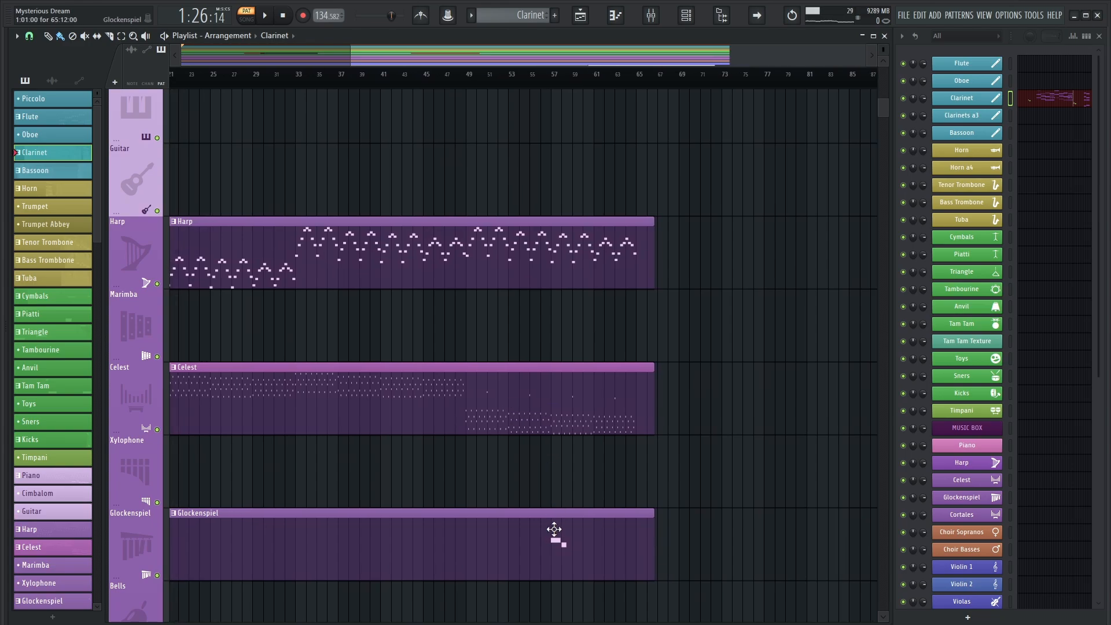
pyautogui.moveTo(531, 602); pyautogui.dragTo(571, 446)
pyautogui.scroll(10, 570, 446)
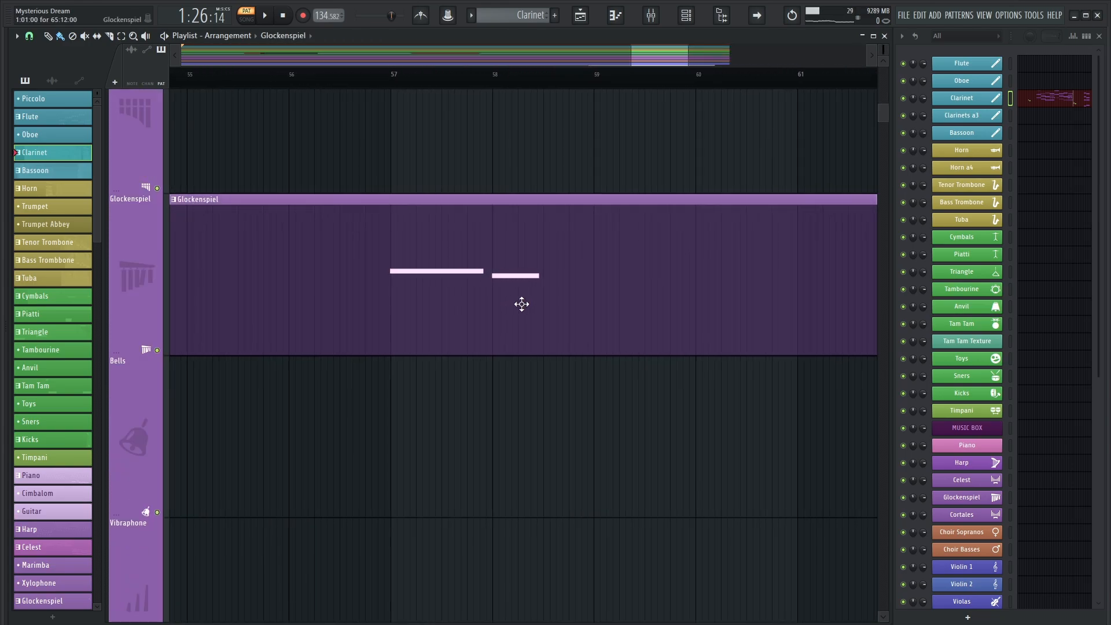
pyautogui.doubleClick(522, 305)
# Step: Play the Glockenspiel's two notes from just before bar 57
pyautogui.scroll(6, 804, 268)
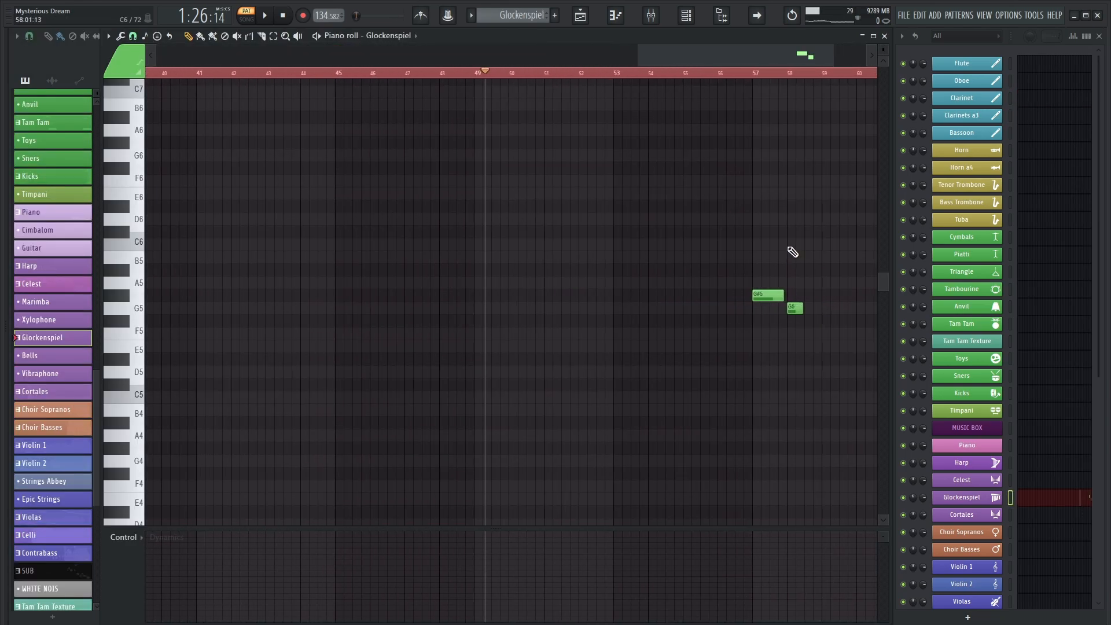
pyautogui.scroll(1, 790, 248)
pyautogui.click(733, 73)
pyautogui.press('space')
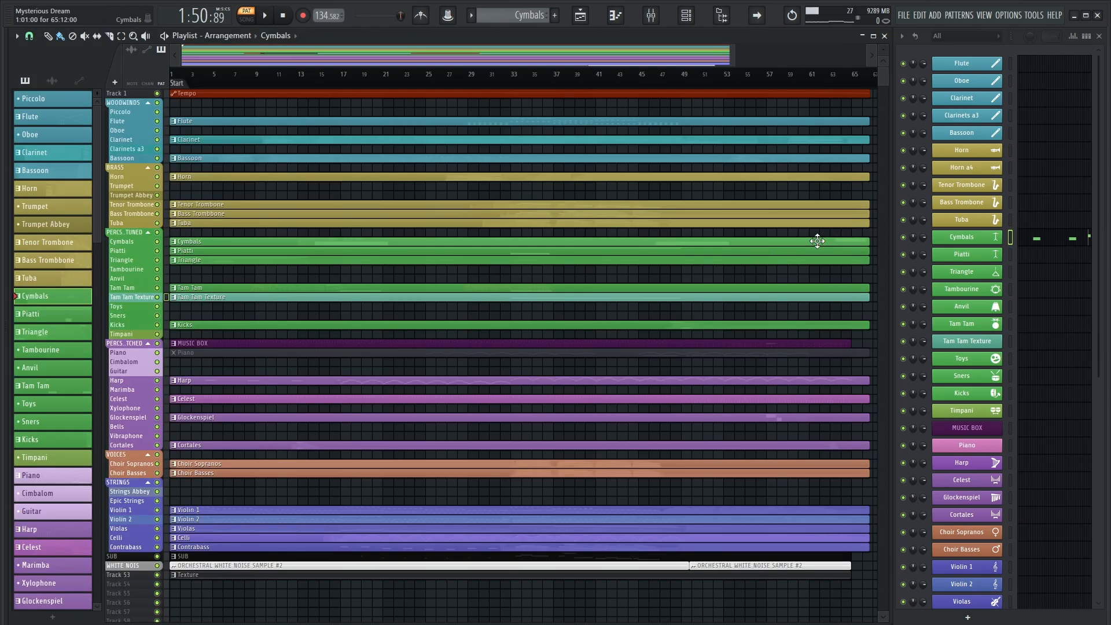
# Step: Open the Cymbals pattern, play its final note from about bar 63, stop playback and return to the playlist
pyautogui.doubleClick(816, 241)
pyautogui.press('space')
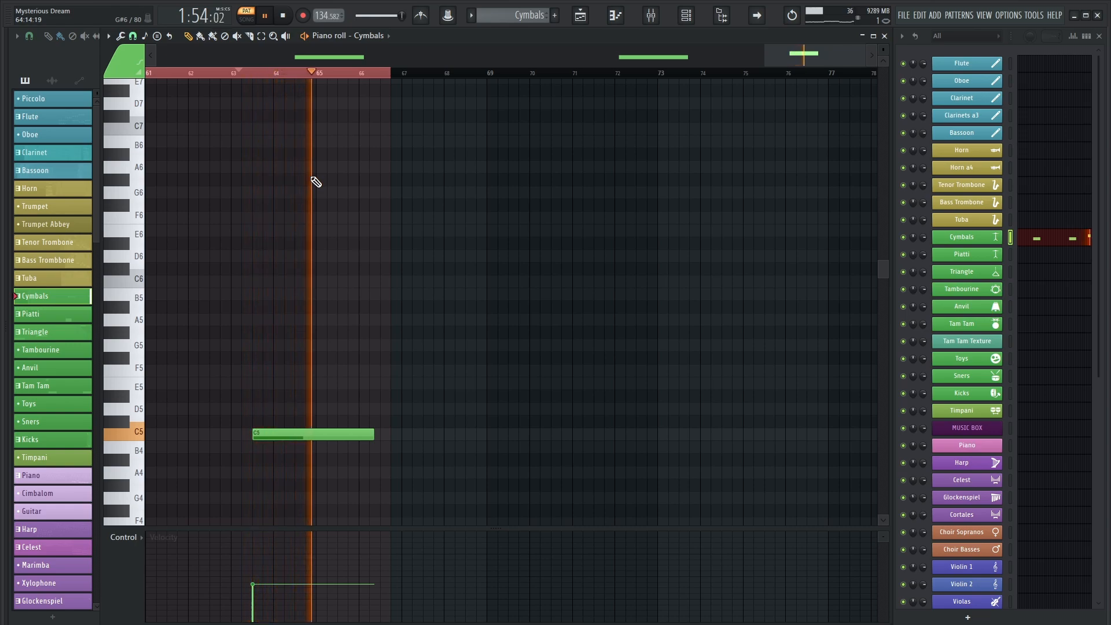
pyautogui.press('space')
pyautogui.click(580, 15)
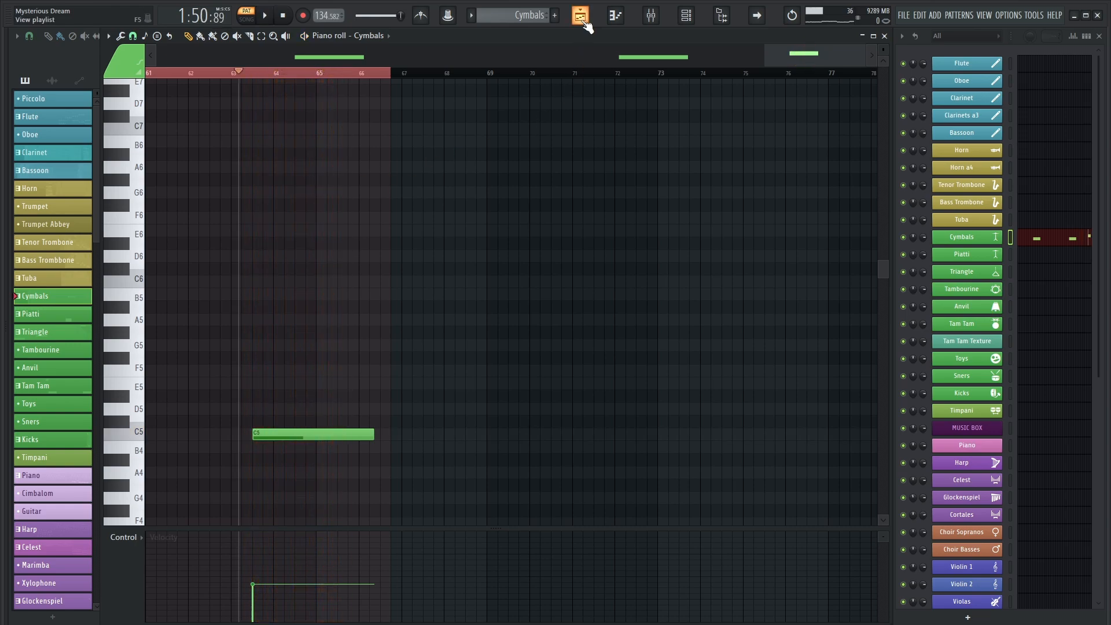
# Step: Examine the brass, untuned percussion and pitched percussion tracks in the playlist, from the closing bars back to the opening
pyautogui.scroll(-1, 823, 343)
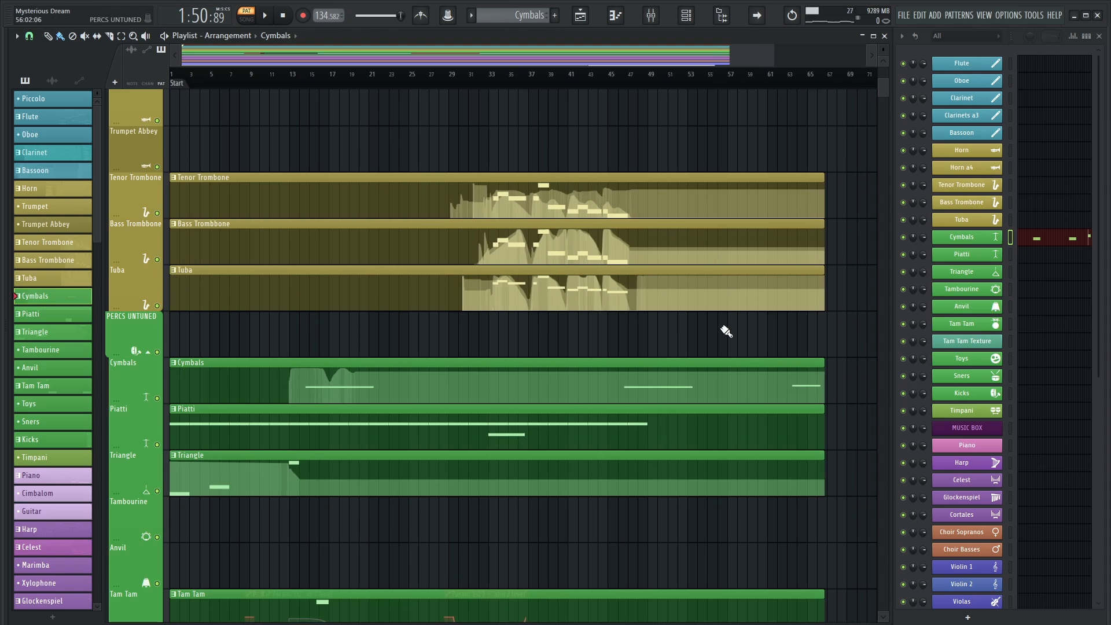
pyautogui.keyDown('ctrl'); pyautogui.rightClick(775, 350); pyautogui.keyUp('ctrl')
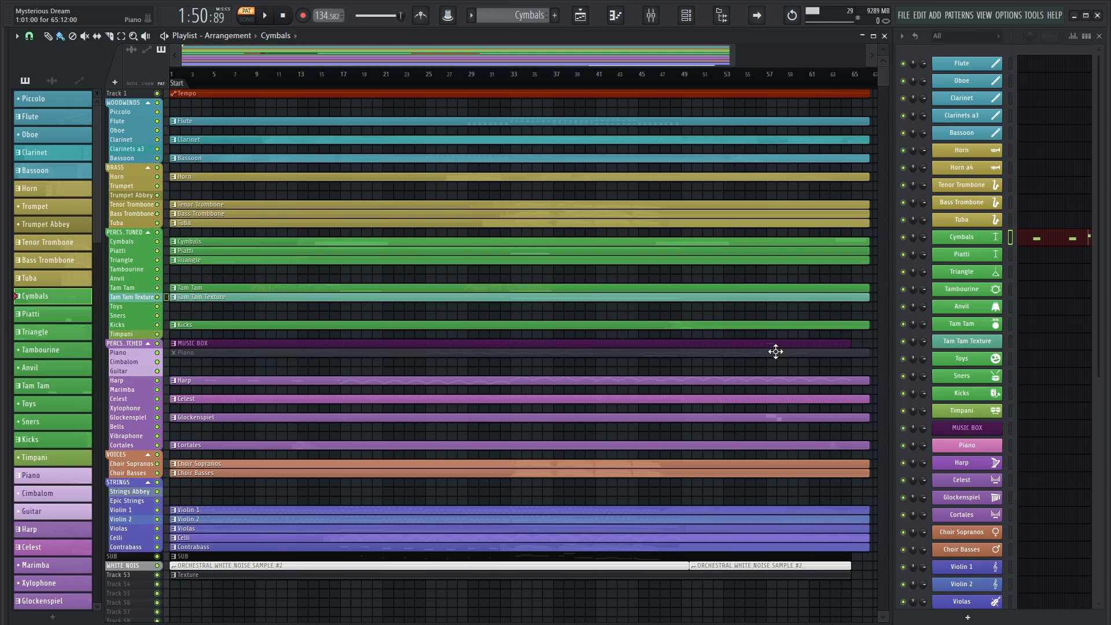
pyautogui.scroll(4, 862, 243)
pyautogui.moveTo(863, 243); pyautogui.dragTo(817, 462)
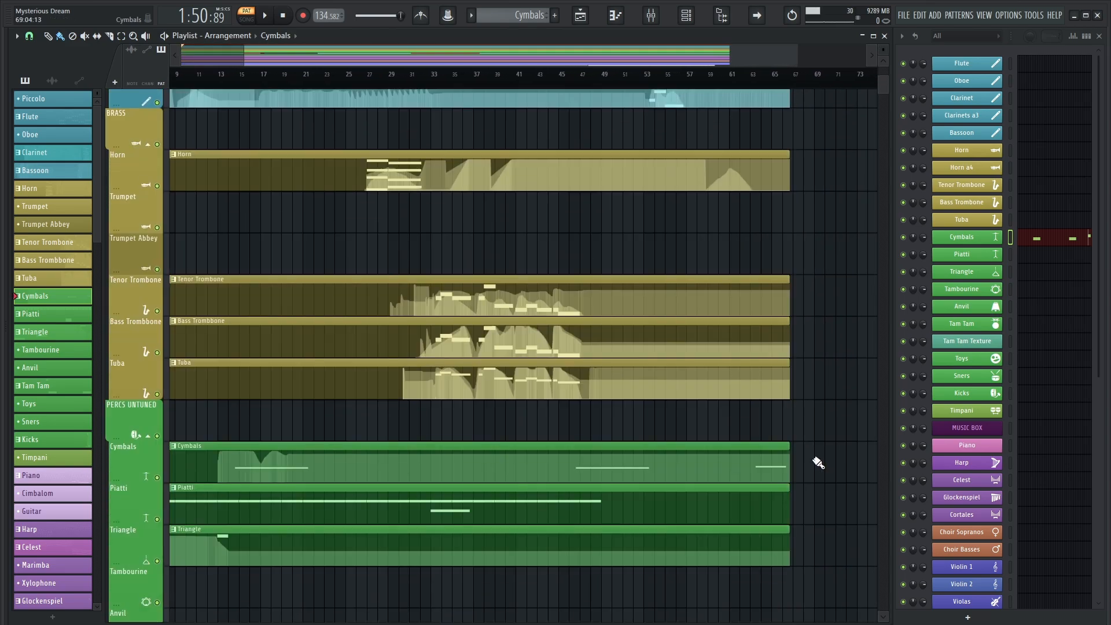
pyautogui.keyDown('ctrl'); pyautogui.rightClick(772, 437); pyautogui.keyUp('ctrl')
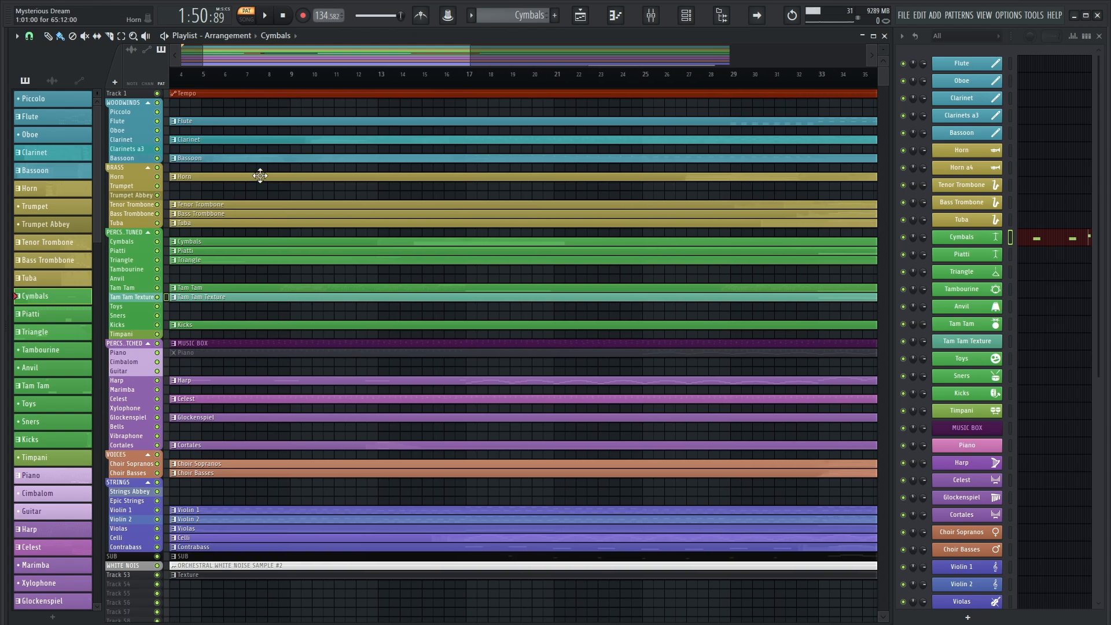
pyautogui.scroll(4, 258, 313)
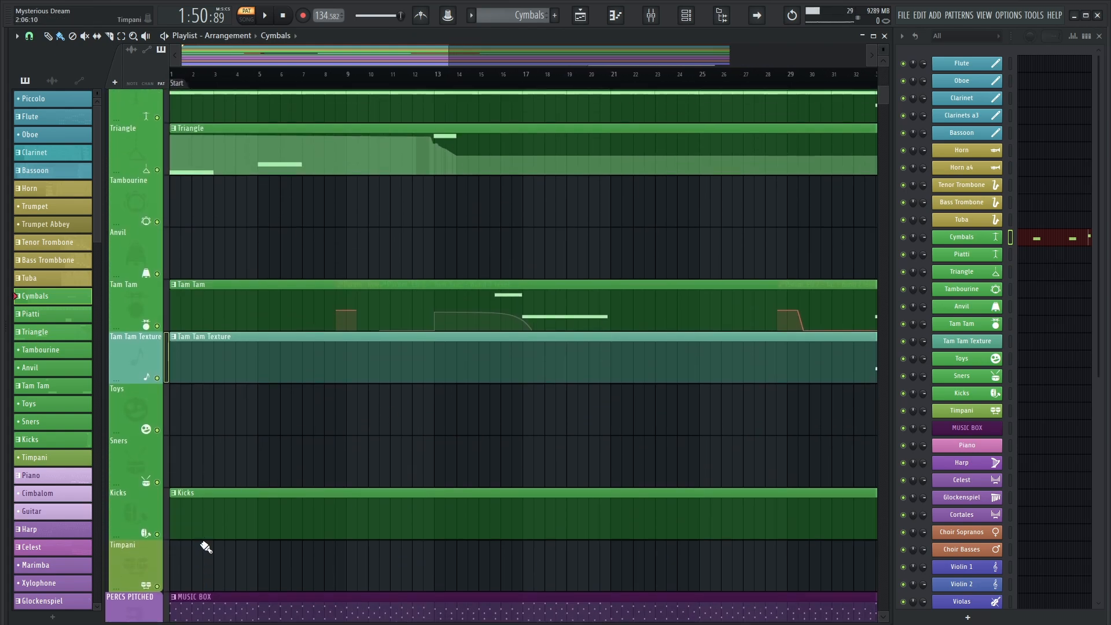
pyautogui.scroll(-10, 231, 451)
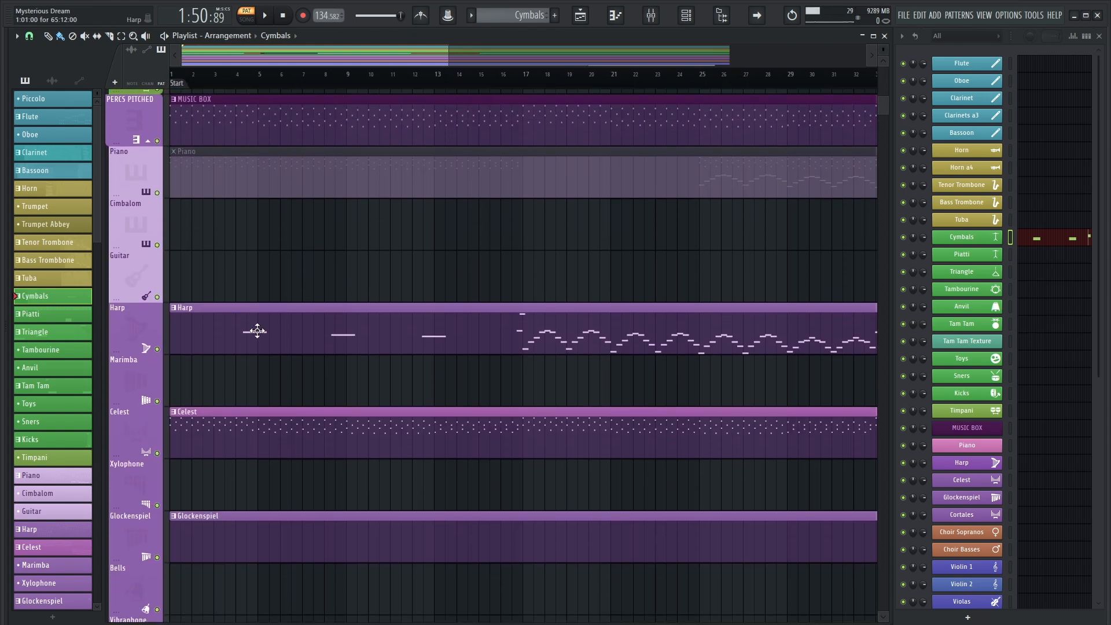
pyautogui.keyDown('ctrl'); pyautogui.rightClick(356, 445); pyautogui.keyUp('ctrl')
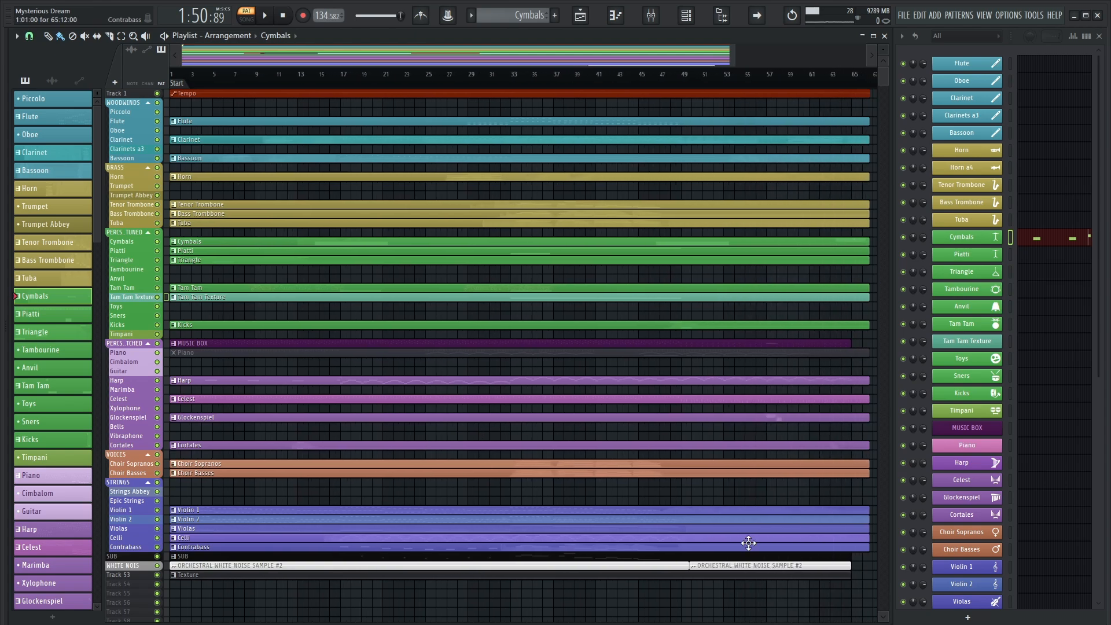
# Step: Play the arrangement in song mode from about bar 12, soloing the white noise track and then the Texture track
pyautogui.press('l')
pyautogui.press('space')
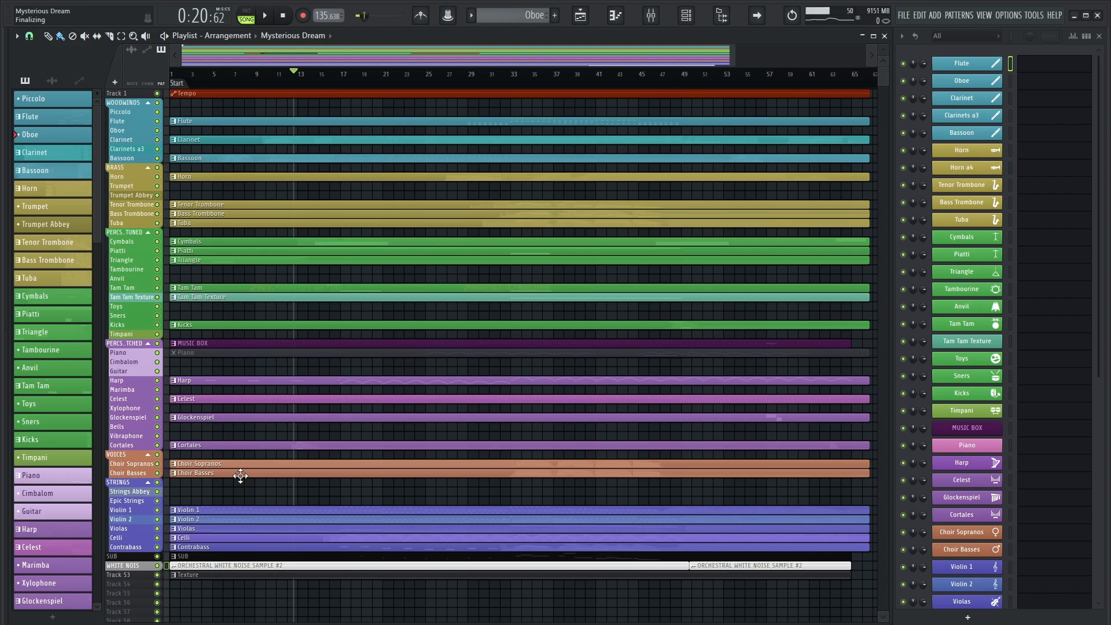
pyautogui.keyDown('ctrl'); pyautogui.click(157, 565); pyautogui.keyUp('ctrl')
pyautogui.press('space')
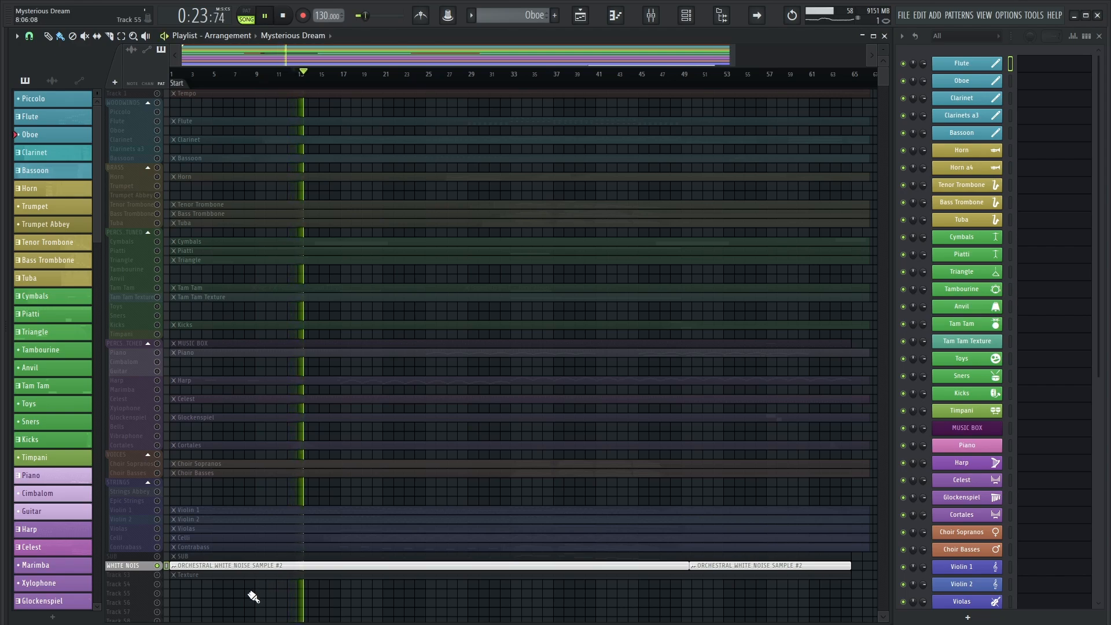
pyautogui.keyDown('ctrl'); pyautogui.click(157, 574); pyautogui.keyUp('ctrl')
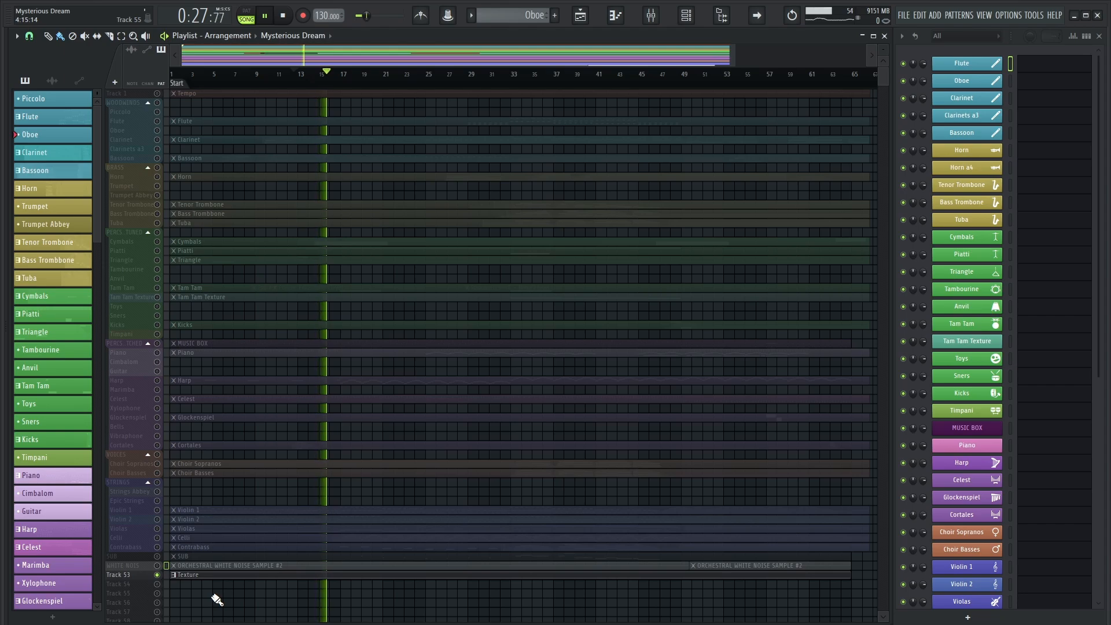
# Step: Solo the Tempo automation track, examine its curve, jump playback to just before bar 33 and stop
pyautogui.keyDown('ctrl'); pyautogui.click(157, 93); pyautogui.keyUp('ctrl')
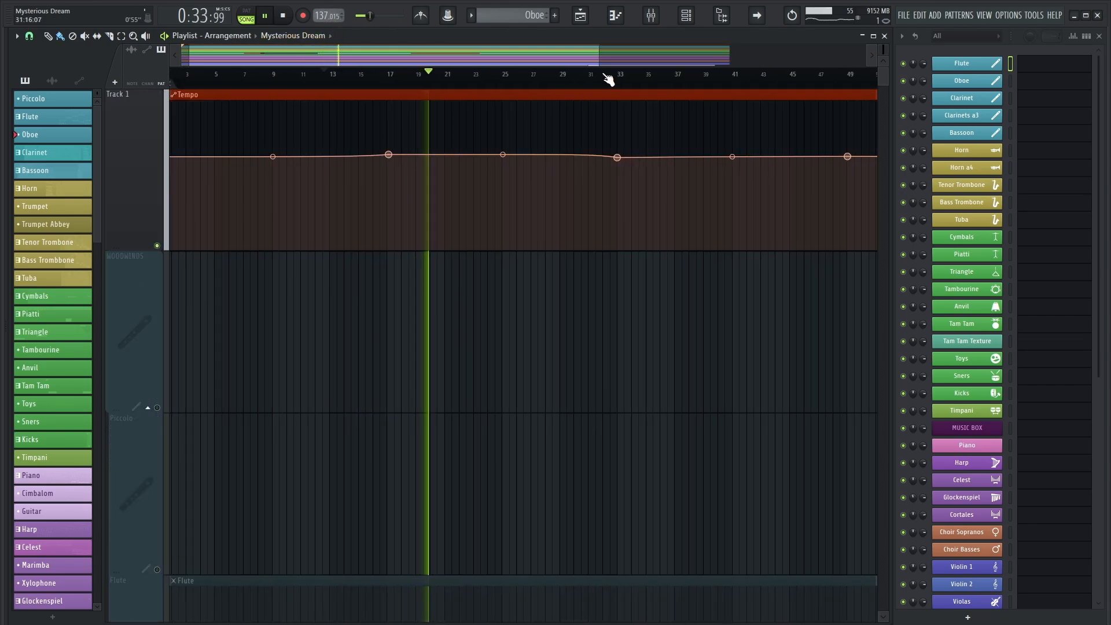
pyautogui.click(603, 79)
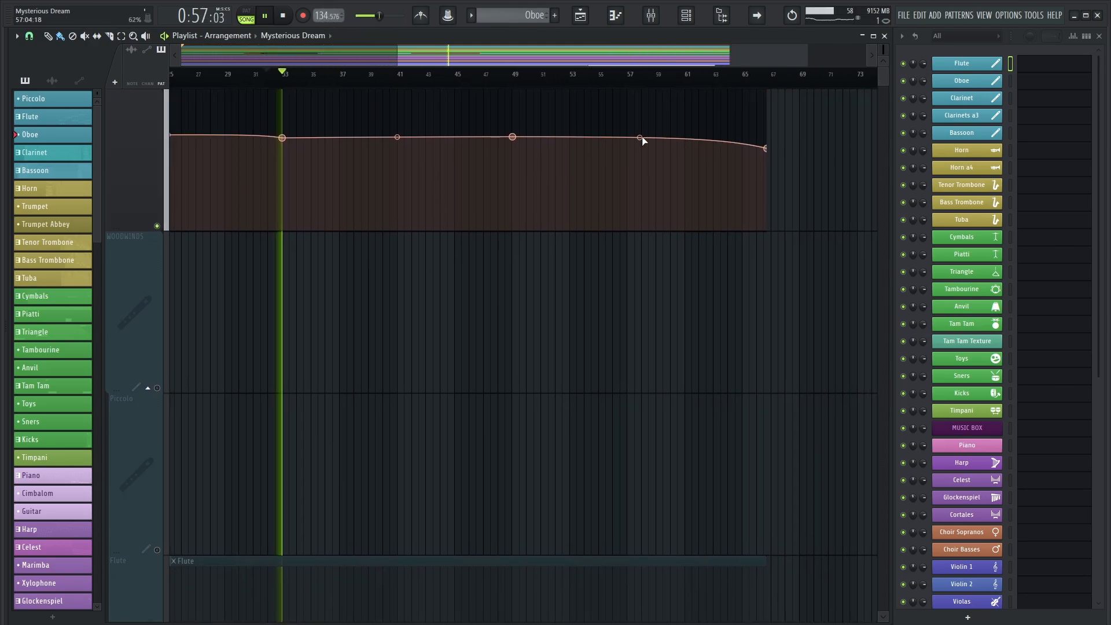
pyautogui.press('space')
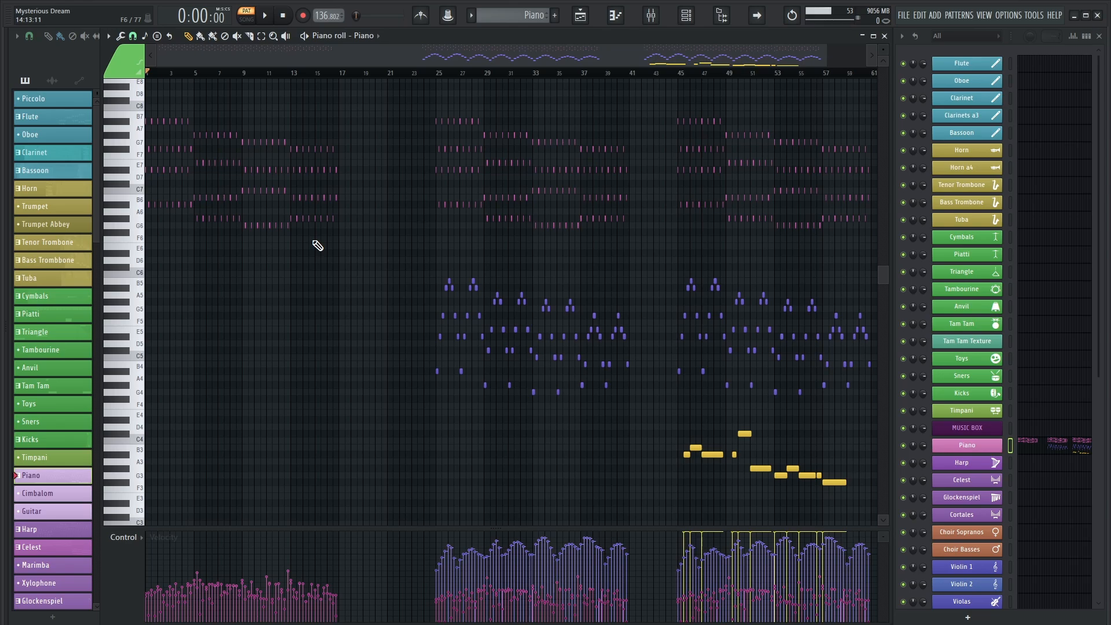
# Step: Play a short four-note line live on the Piano channel
pyautogui.press('7')
pyautogui.press('u')
pyautogui.press('6')
pyautogui.press('t')
# Step: Play the Piano pattern's high ostinato from the start, skipping ahead to bars 5, 9 and 13 before stopping
pyautogui.press('space')
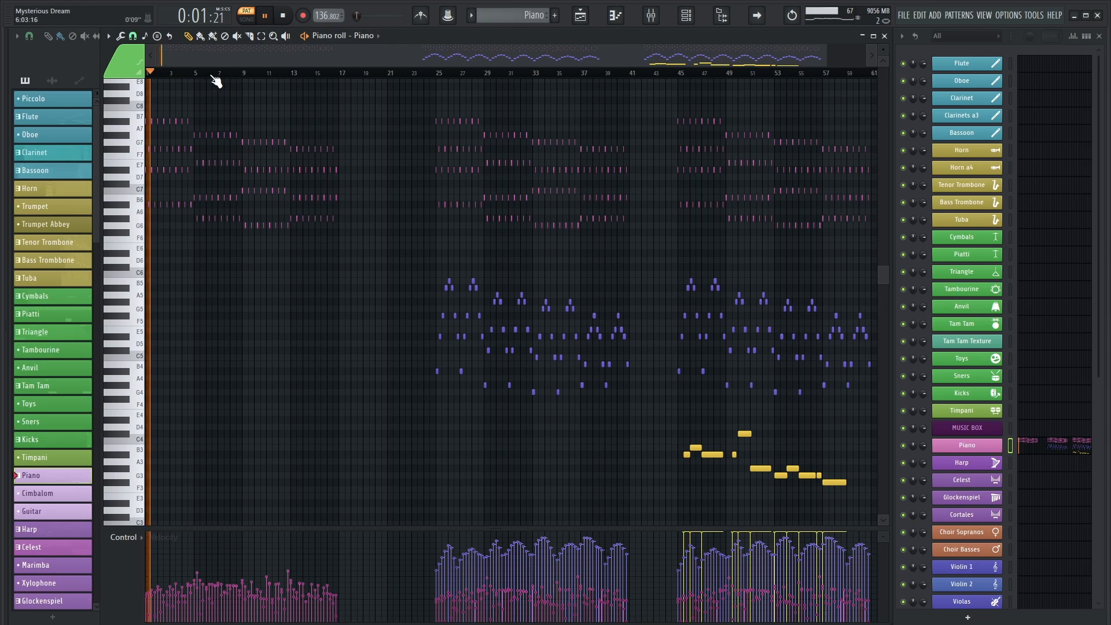
pyautogui.click(194, 74)
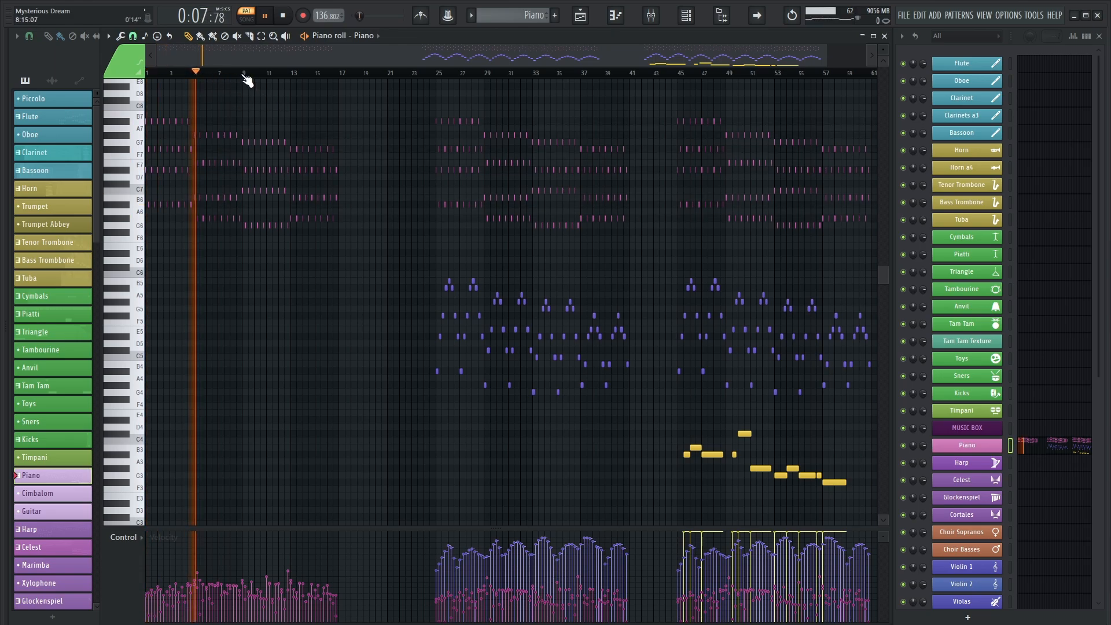
pyautogui.click(244, 74)
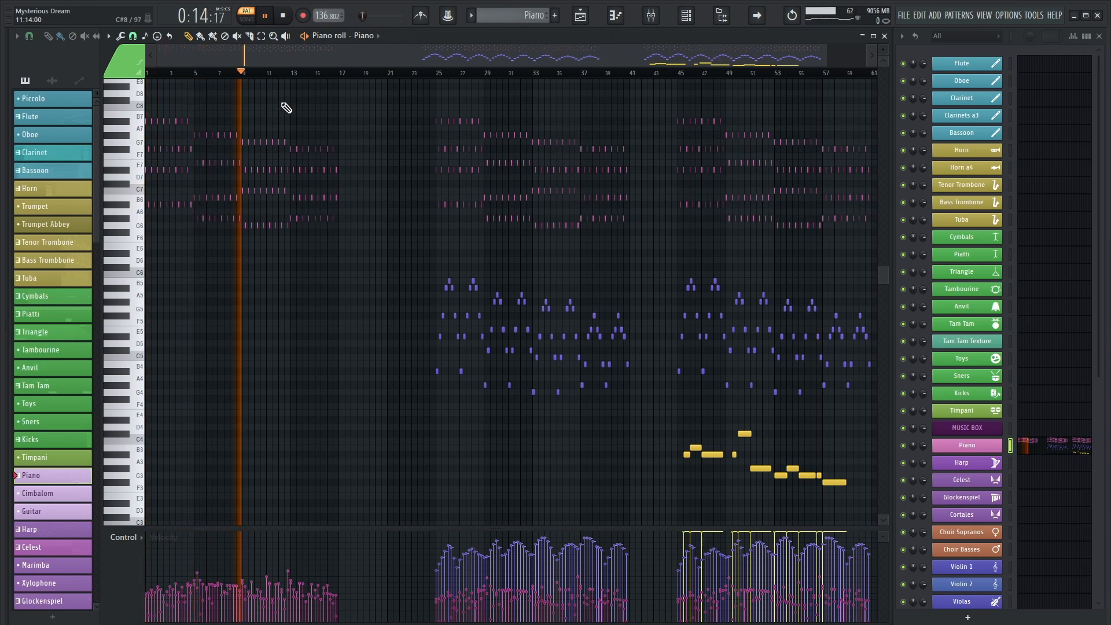
pyautogui.click(290, 74)
pyautogui.press('space')
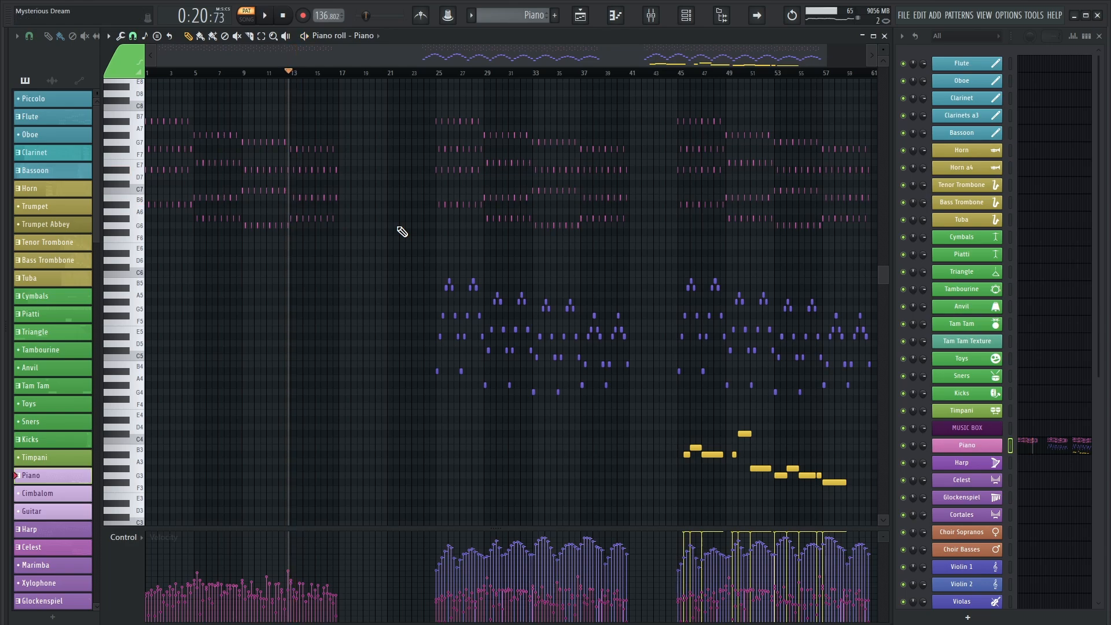
# Step: Transpose all purple arpeggio notes in the Piano pattern up two octaves and compare them with the pink ostinato across bars 25–39
pyautogui.click(430, 74)
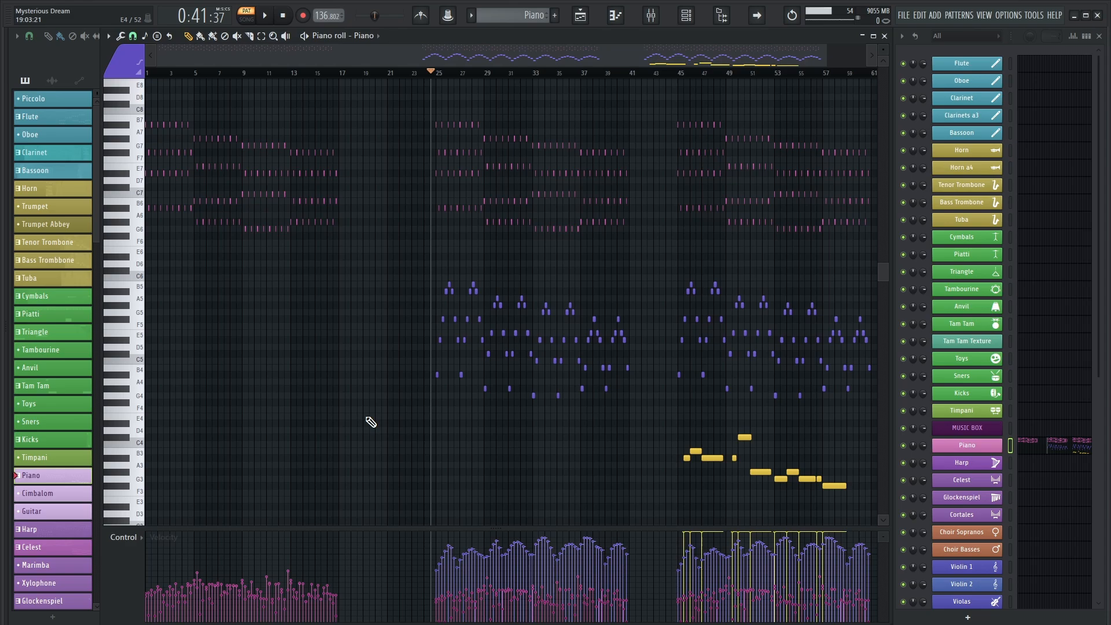
pyautogui.hotkey('ctrl', 'a')
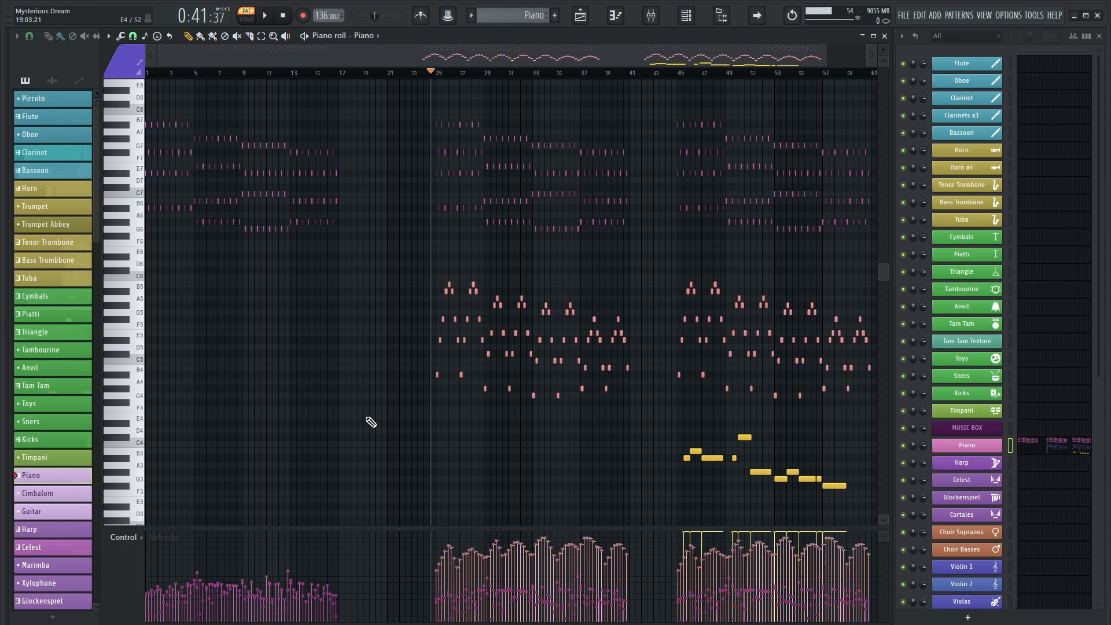
pyautogui.hotkey('ctrl', 'Up')
pyautogui.hotkey('ctrl', 'Up')
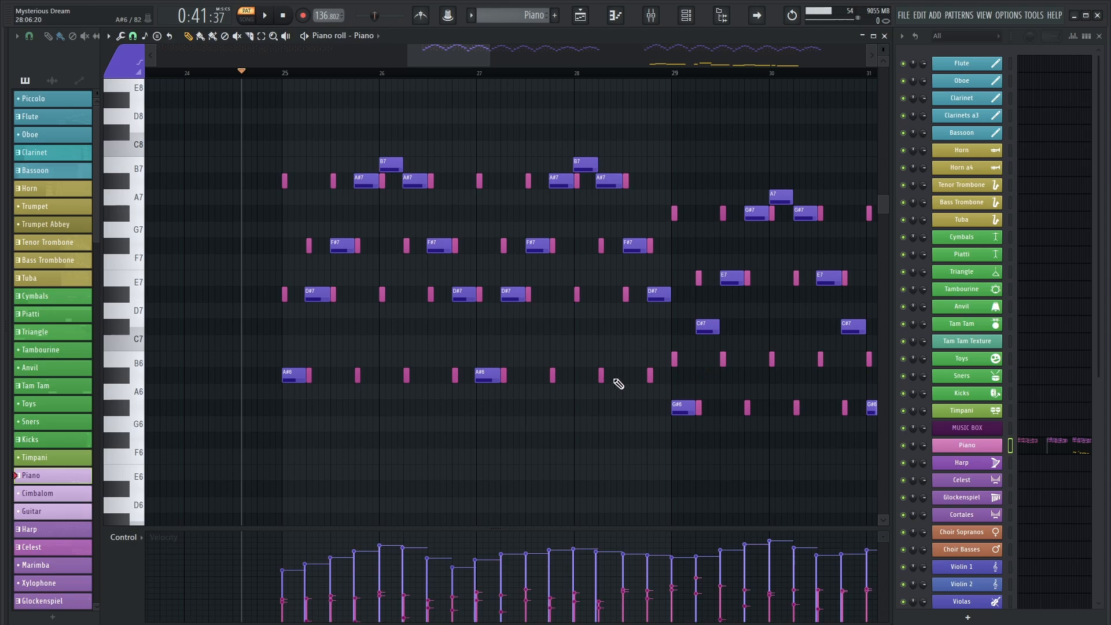
pyautogui.moveTo(695, 383); pyautogui.dragTo(331, 375)
pyautogui.moveTo(624, 388); pyautogui.dragTo(360, 366)
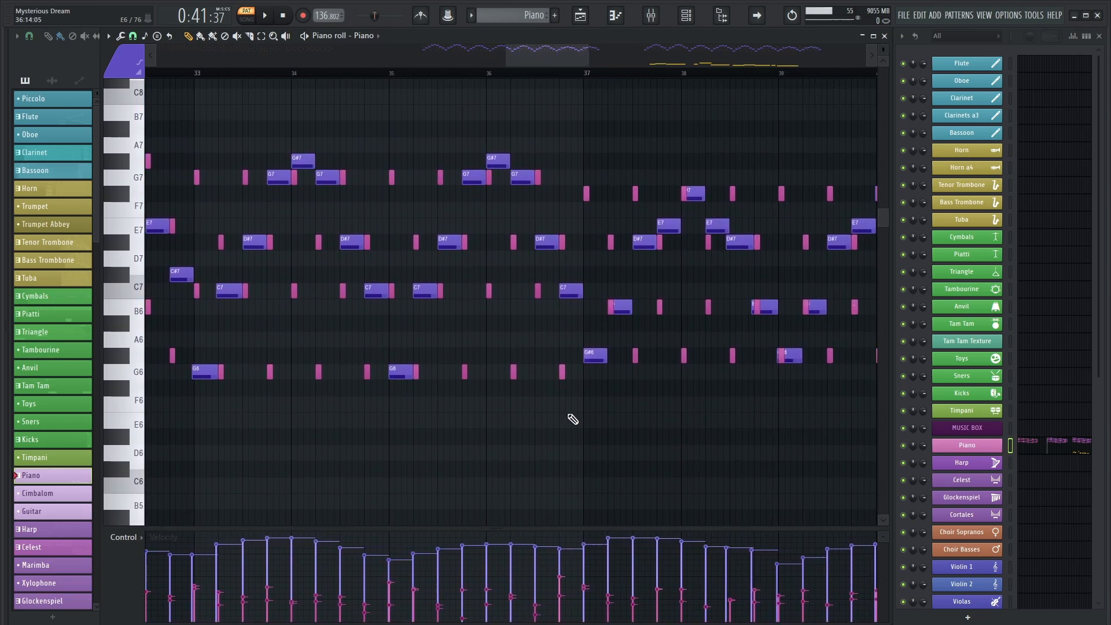